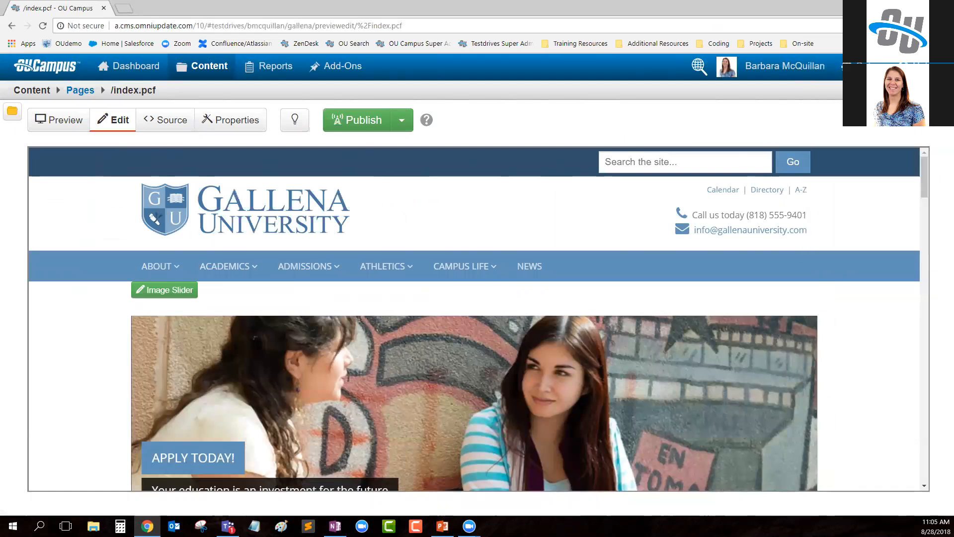
- Load the published Gallena University site in the private browser window and open the CMS login from the page footer
{"action": "type", "text": "http://bmcquillan.oudemo.com/"}
{"action": "key", "text": "Return"}
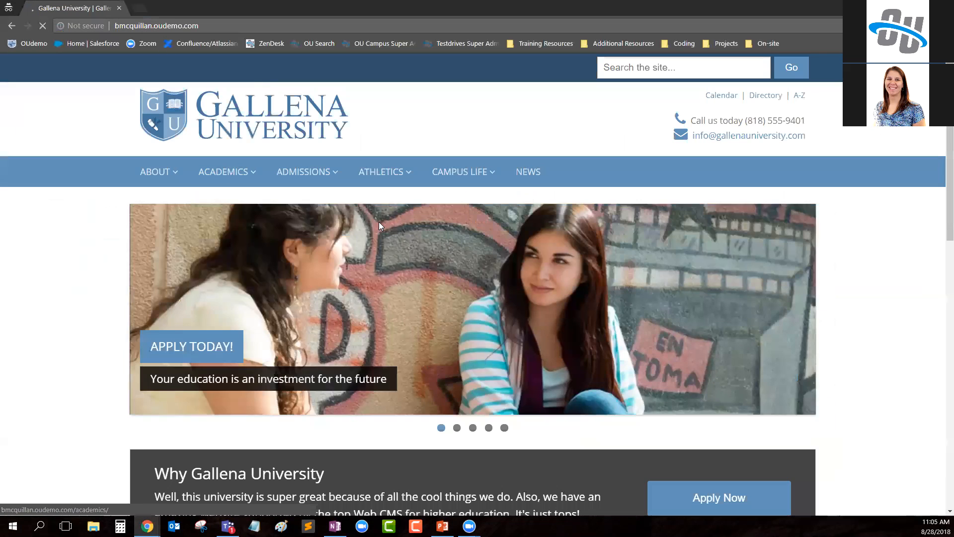
{"action": "scroll", "coordinate": [379, 222], "scroll_direction": "down", "scroll_amount": 13}
{"action": "left_click", "coordinate": [350, 505]}
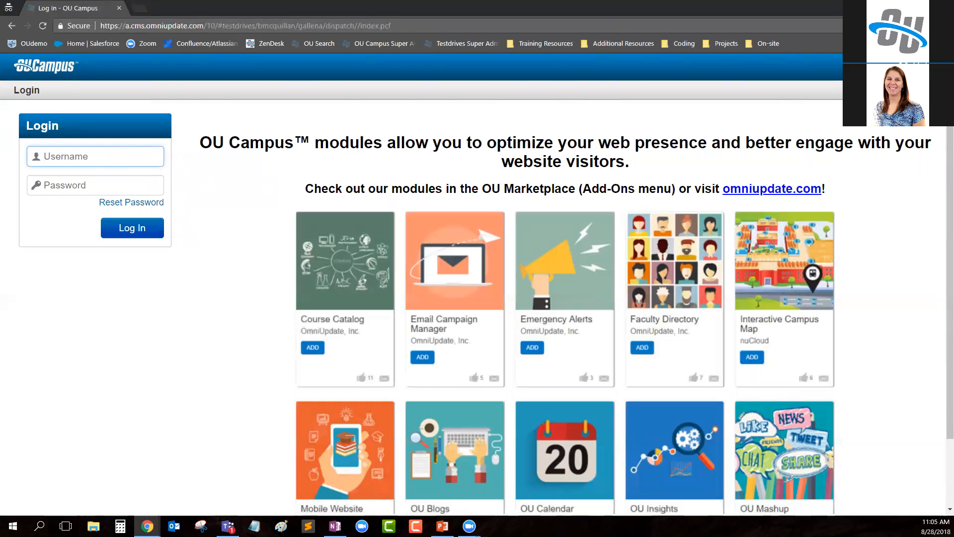
- Log in to the CMS as marketing-employee with the account password
{"action": "type", "text": "marketing-employee"}
{"action": "key", "text": "Tab"}
{"action": "type", "text": "•••••"}
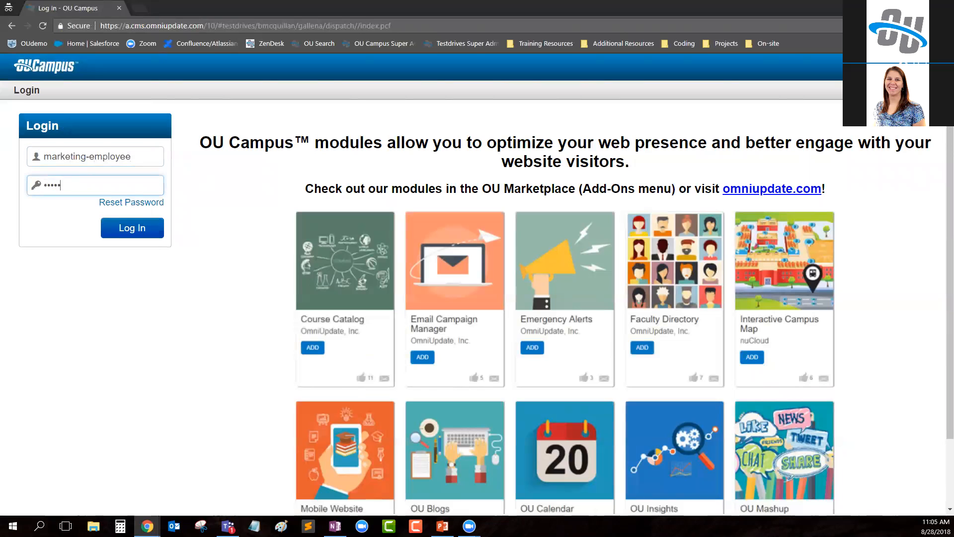
{"action": "key", "text": "Return"}
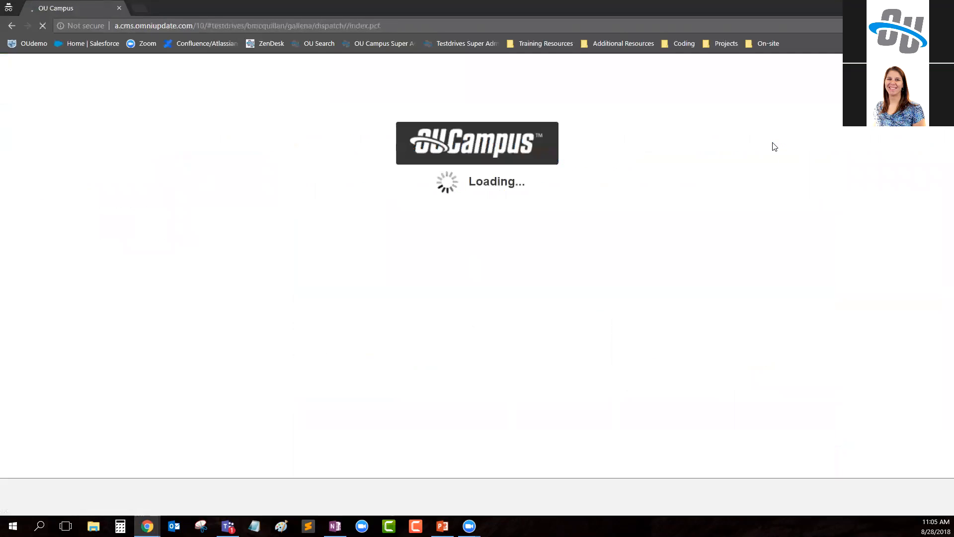
- Open the site's Pages file list in the administrator's window
{"action": "mouse_move", "coordinate": [821, 67]}
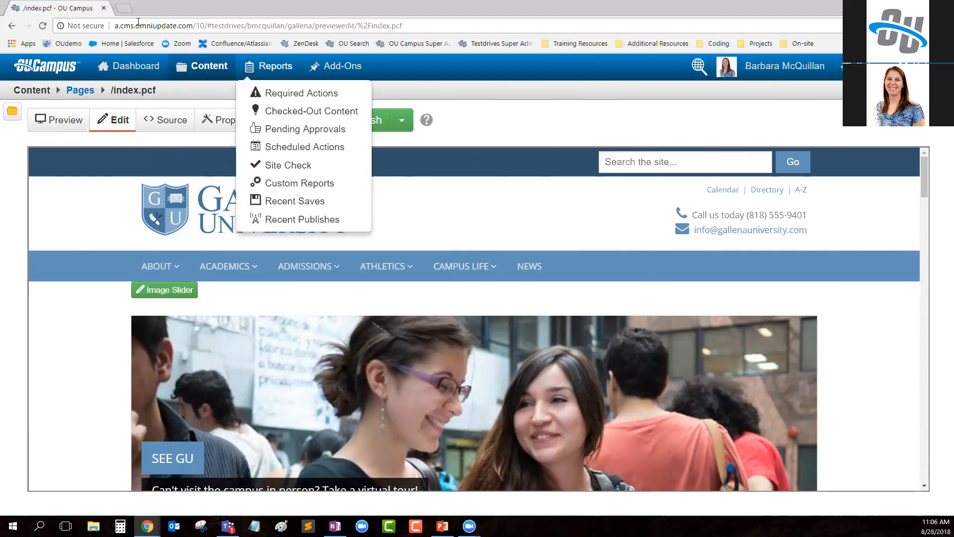
{"action": "mouse_move", "coordinate": [763, 77]}
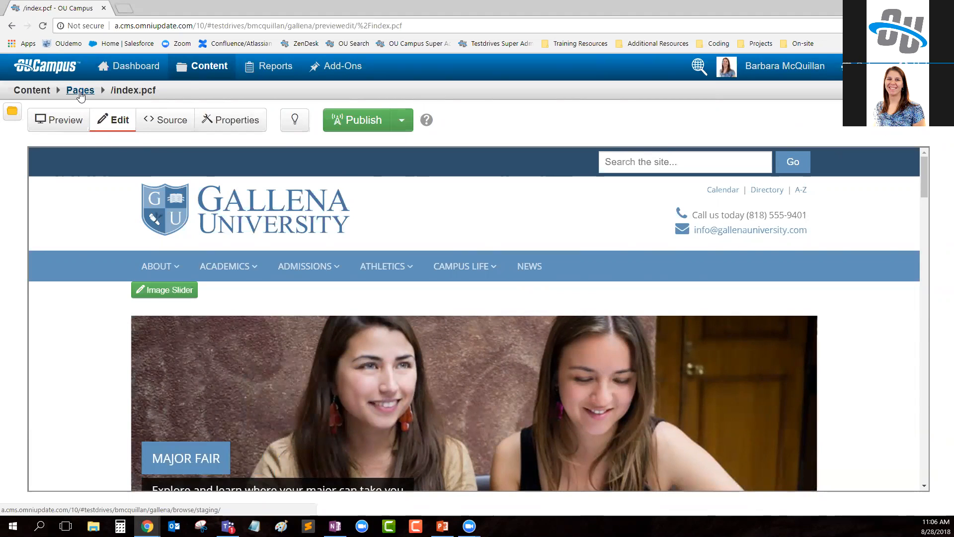
{"action": "mouse_move", "coordinate": [200, 75]}
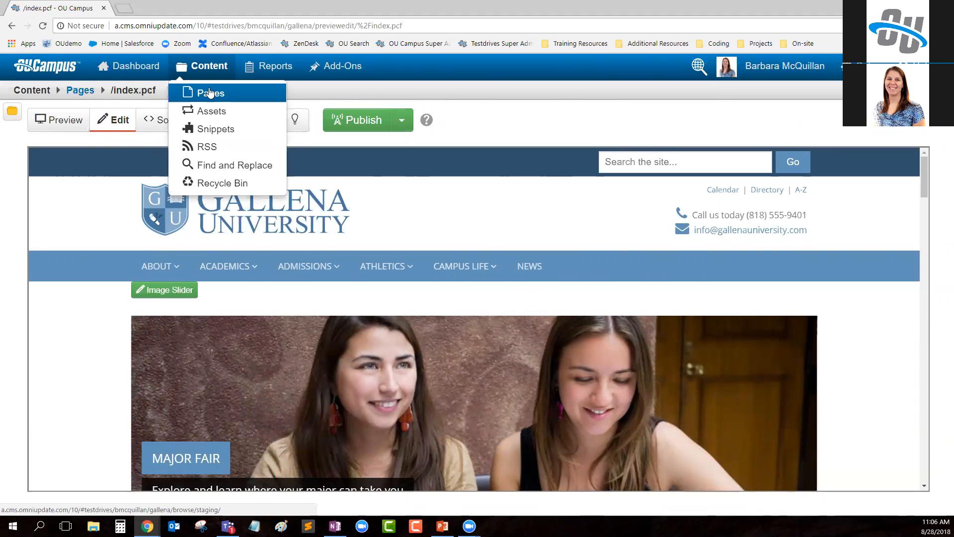
{"action": "left_click", "coordinate": [211, 93]}
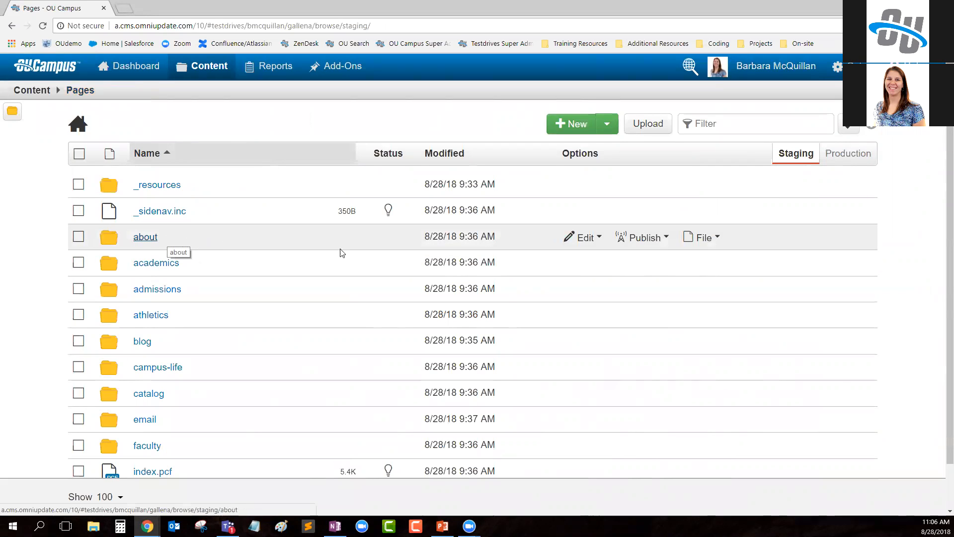
- Switch to the marketing employee's window, open the Pages file list and look through its folders and files
{"action": "mouse_move", "coordinate": [147, 526]}
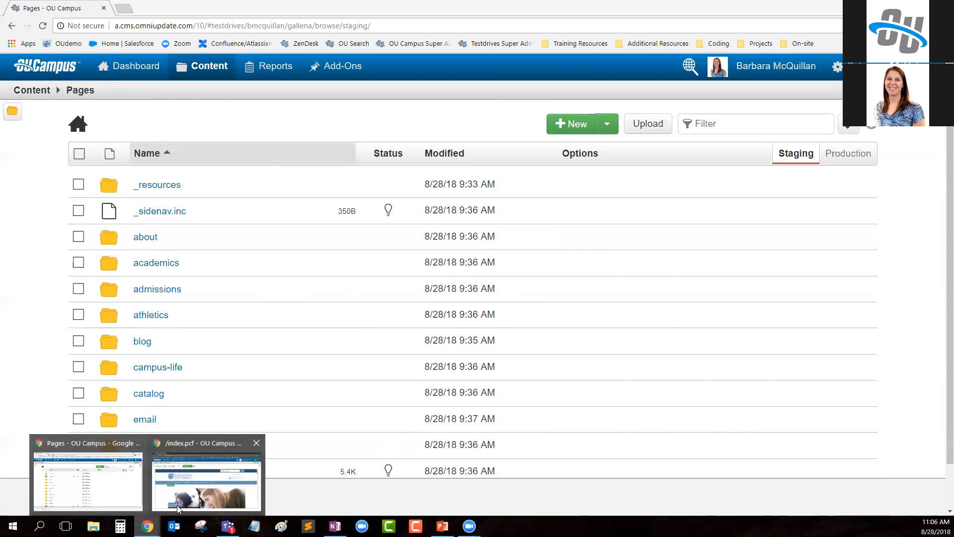
{"action": "left_click", "coordinate": [206, 477]}
{"action": "mouse_move", "coordinate": [202, 69]}
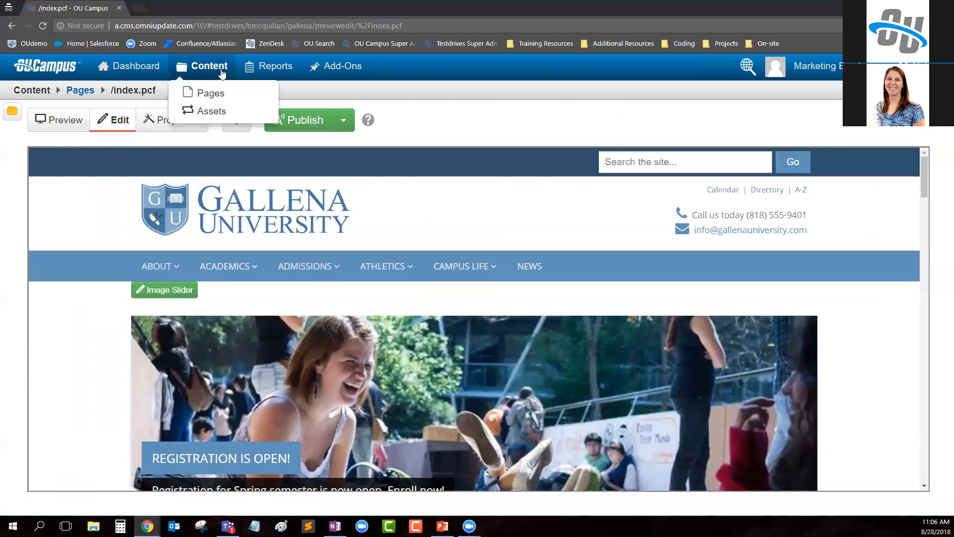
{"action": "left_click", "coordinate": [199, 91]}
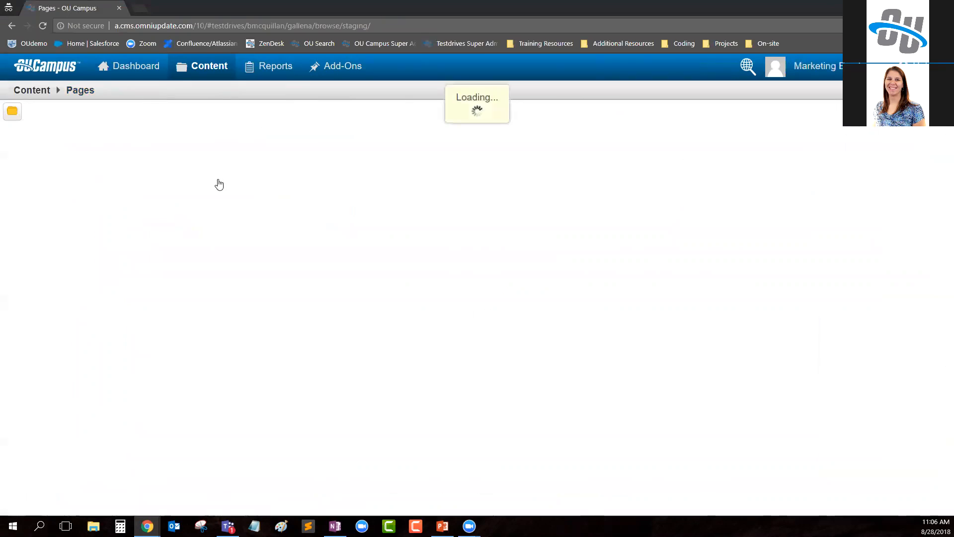
{"action": "scroll", "coordinate": [159, 272], "scroll_direction": "down", "scroll_amount": 1}
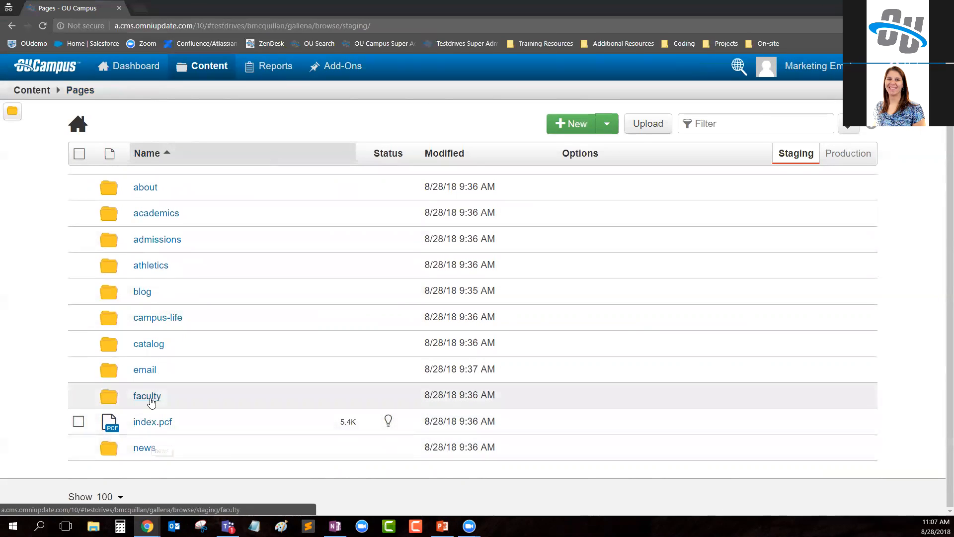
{"action": "scroll", "coordinate": [149, 370], "scroll_direction": "up", "scroll_amount": 1}
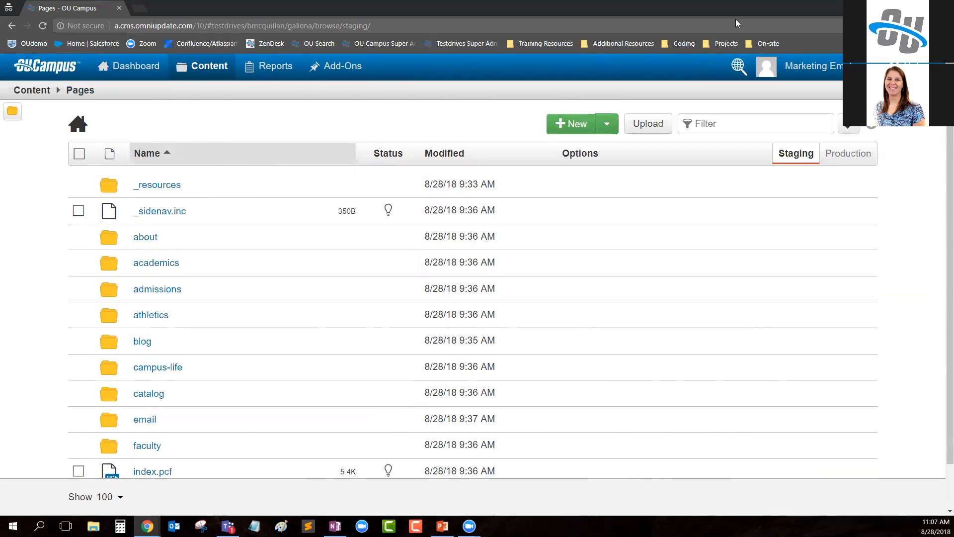
- Return to the administrator's window and open the access settings of the about folder
{"action": "left_click", "coordinate": [887, 7]}
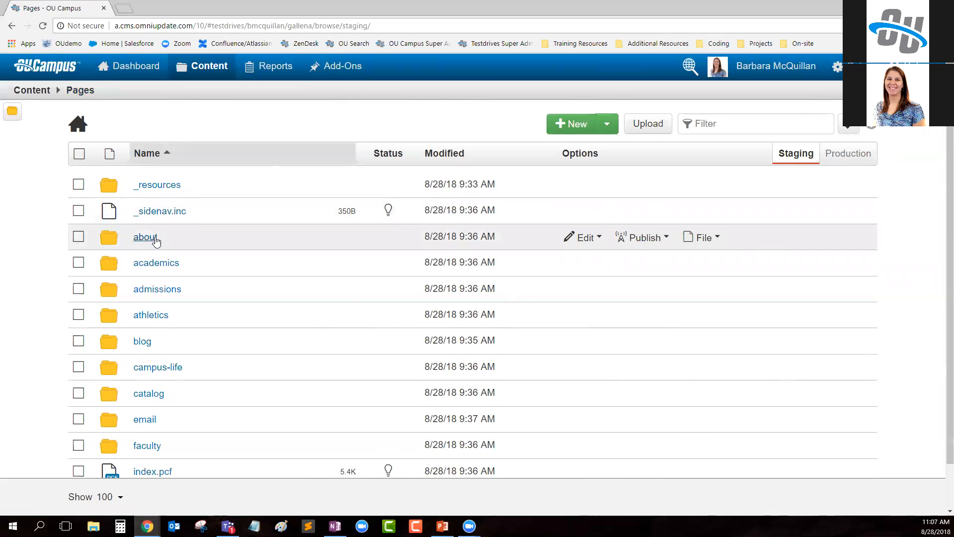
{"action": "left_click", "coordinate": [583, 237]}
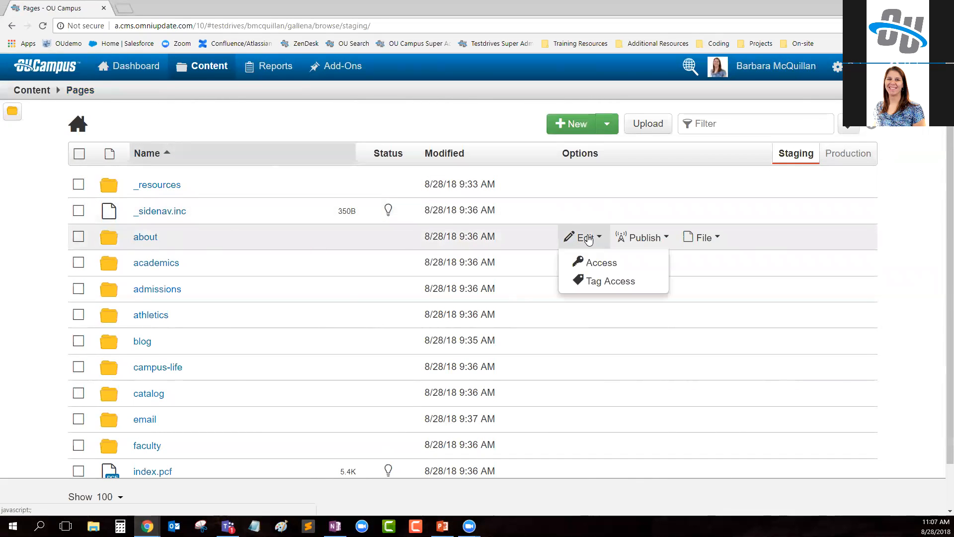
{"action": "left_click", "coordinate": [619, 264]}
{"action": "left_click_drag", "start_coordinate": [220, 145], "coordinate": [345, 147]}
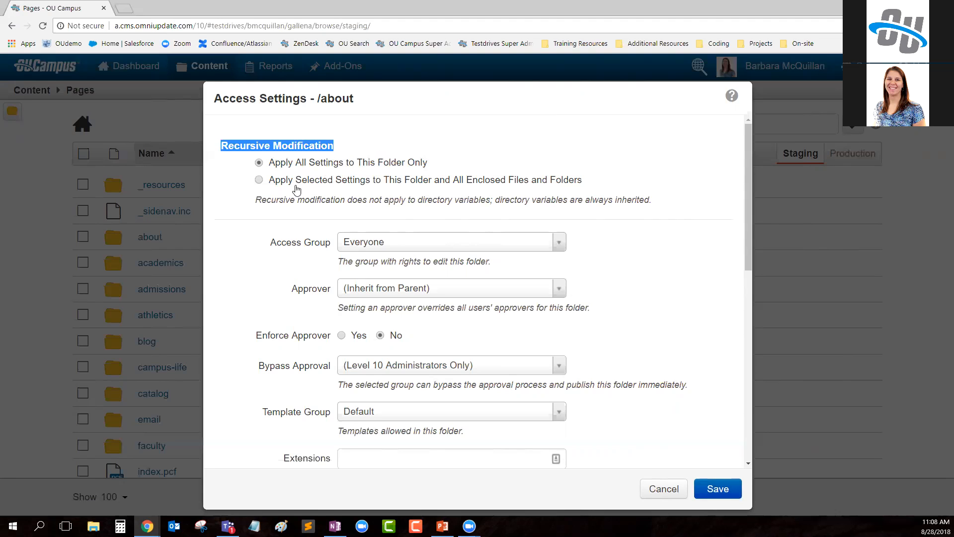
- Assign the admissions access group to the about folder and all enclosed files and folders, and save the access settings
{"action": "left_click", "coordinate": [259, 180]}
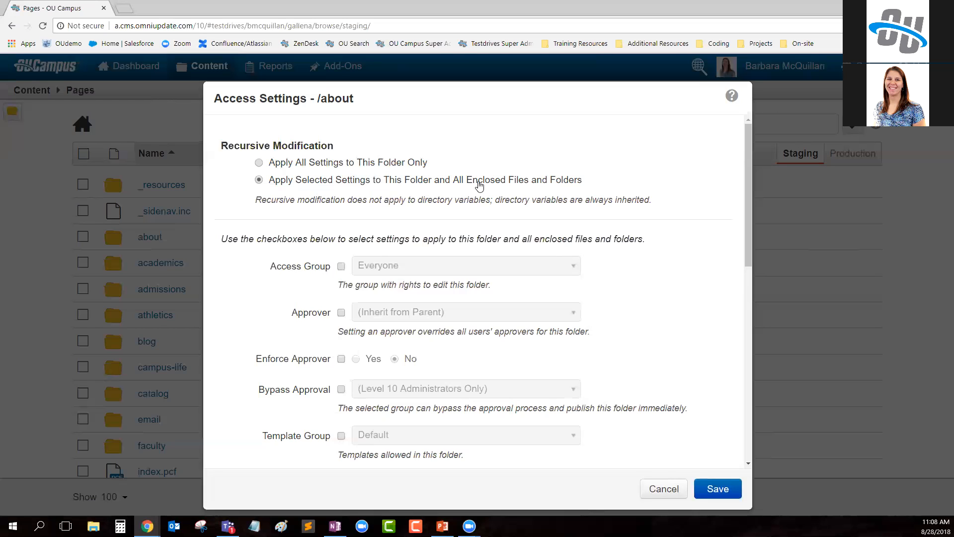
{"action": "left_click", "coordinate": [341, 267]}
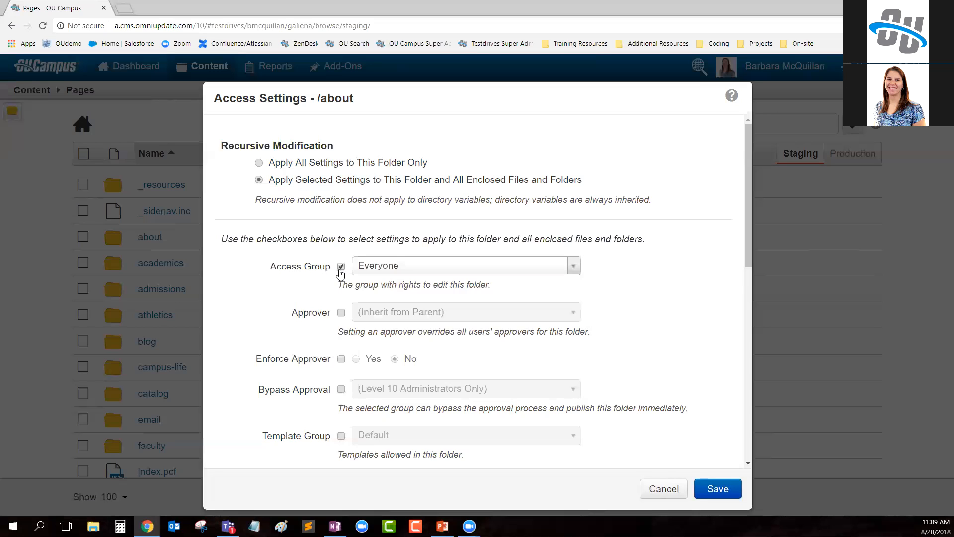
{"action": "left_click", "coordinate": [373, 271]}
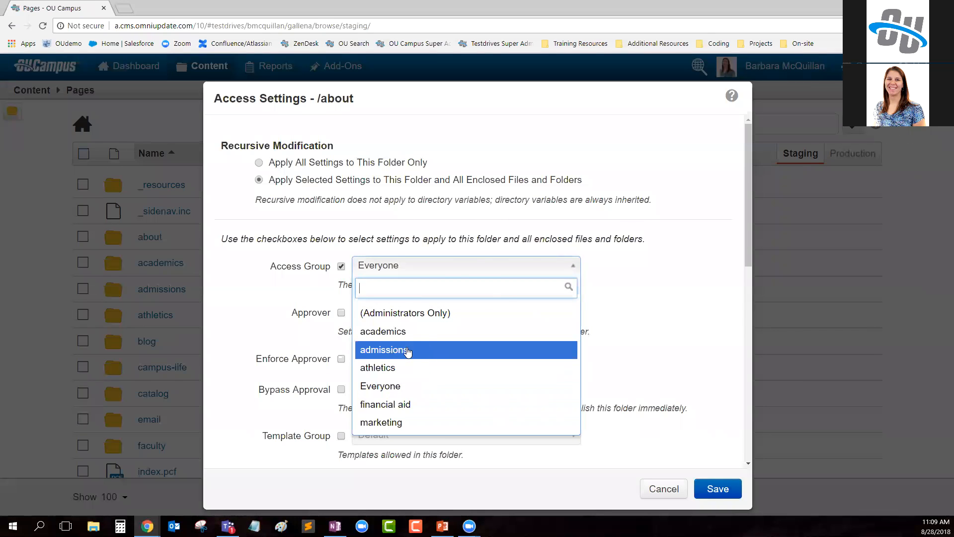
{"action": "left_click", "coordinate": [423, 352]}
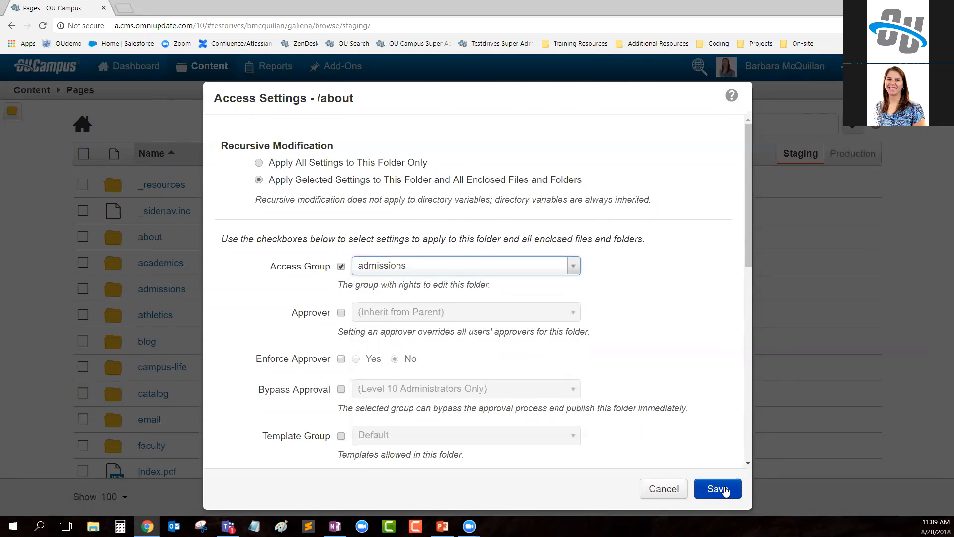
{"action": "left_click", "coordinate": [725, 491]}
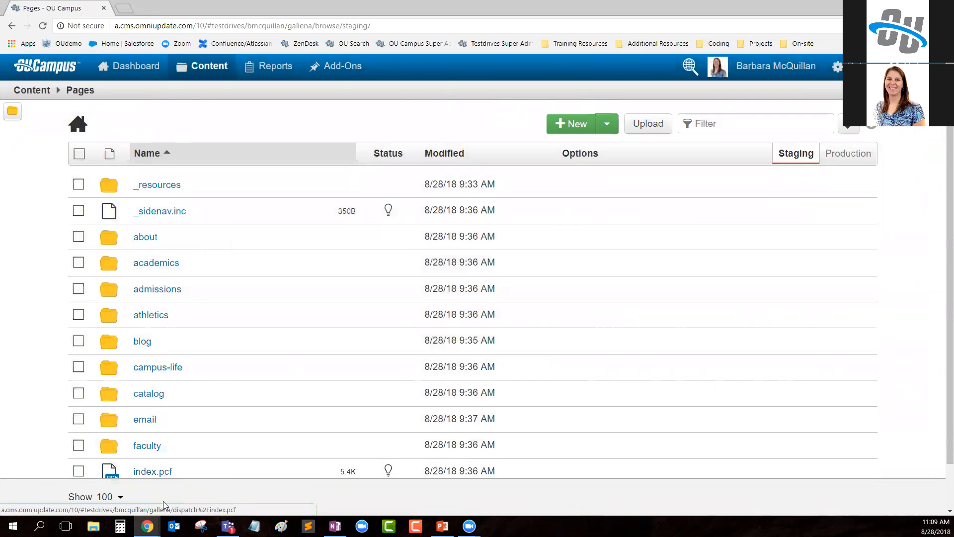
- Reload the Pages list in the marketing employee's window to check access to the about folder
{"action": "mouse_move", "coordinate": [147, 526]}
{"action": "left_click", "coordinate": [217, 493]}
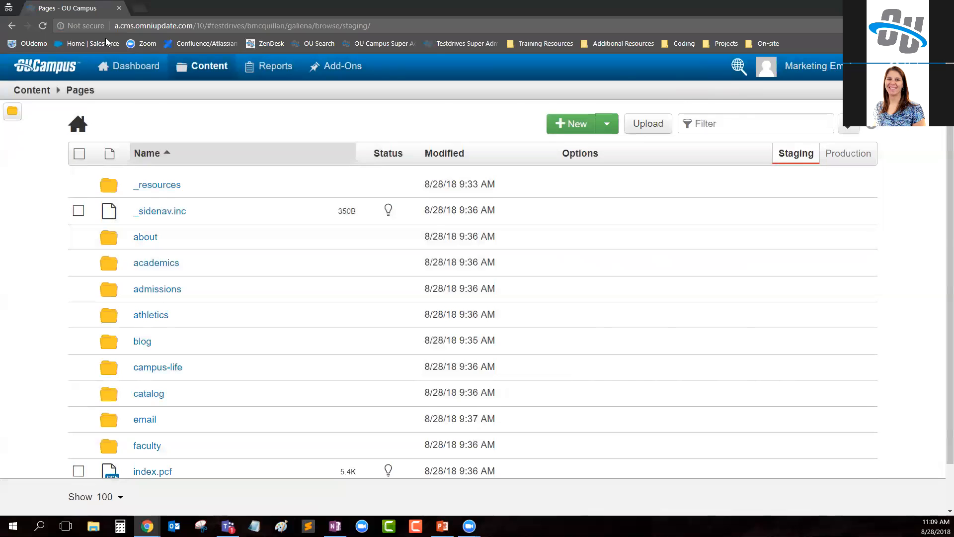
{"action": "left_click", "coordinate": [43, 26]}
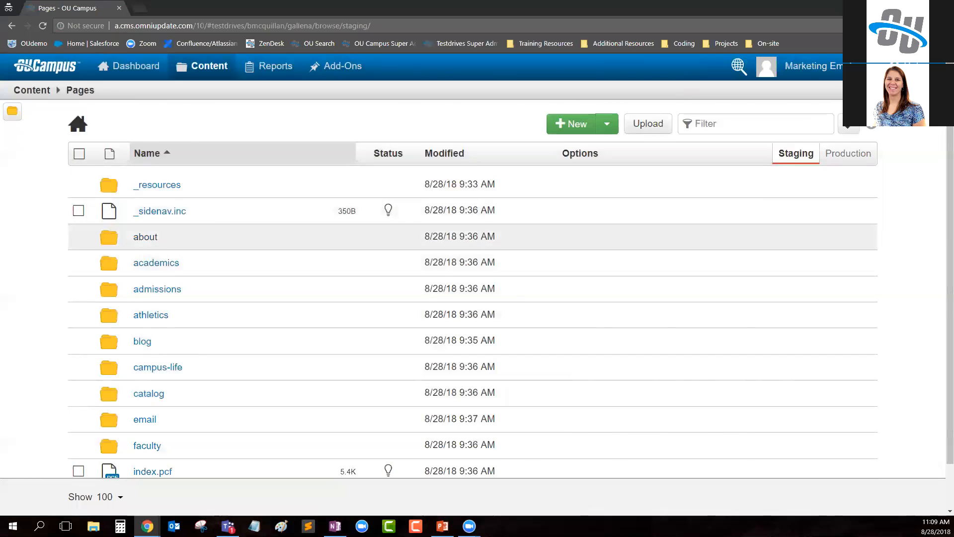
- Open library.pcf from the academics folder as the marketing employee and look over its editable regions
{"action": "left_click", "coordinate": [160, 264]}
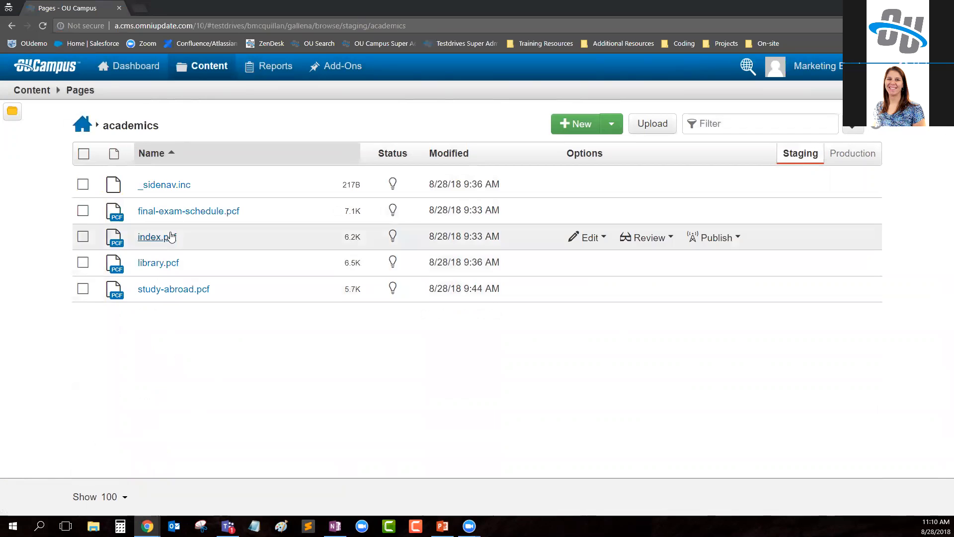
{"action": "left_click", "coordinate": [169, 264]}
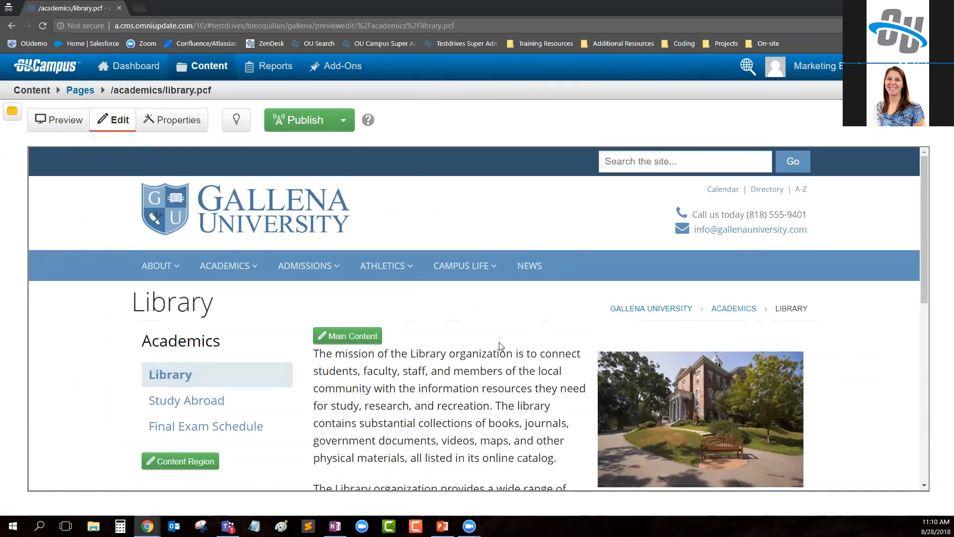
{"action": "scroll", "coordinate": [546, 300], "scroll_direction": "down", "scroll_amount": 2}
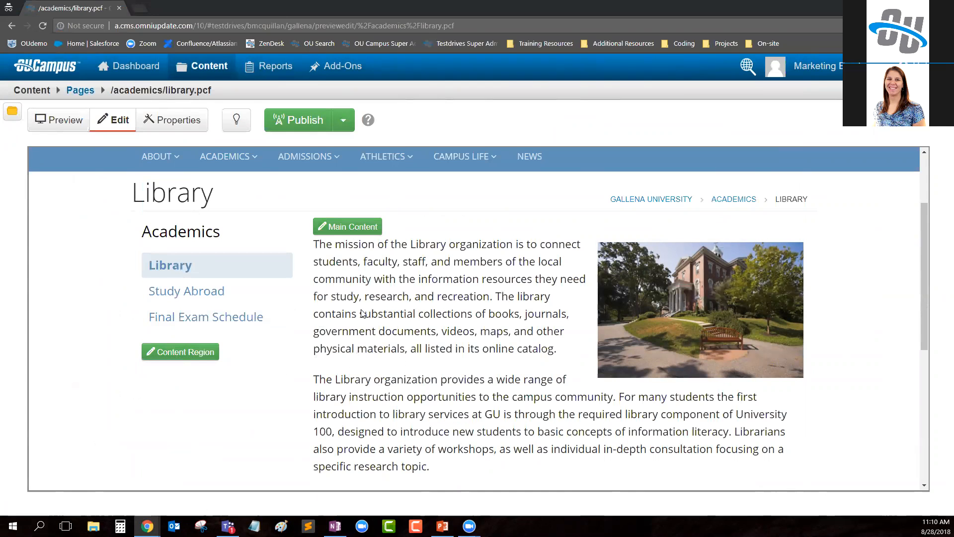
{"action": "scroll", "coordinate": [366, 314], "scroll_direction": "up", "scroll_amount": 3}
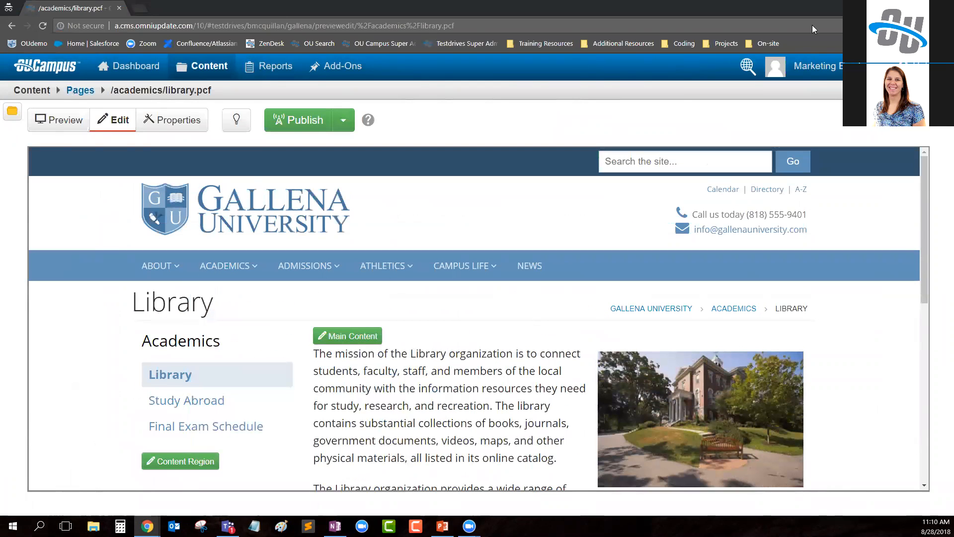
- Return to the administrator's window, open library.pcf from the academics folder and check the page out
{"action": "left_click", "coordinate": [896, 7]}
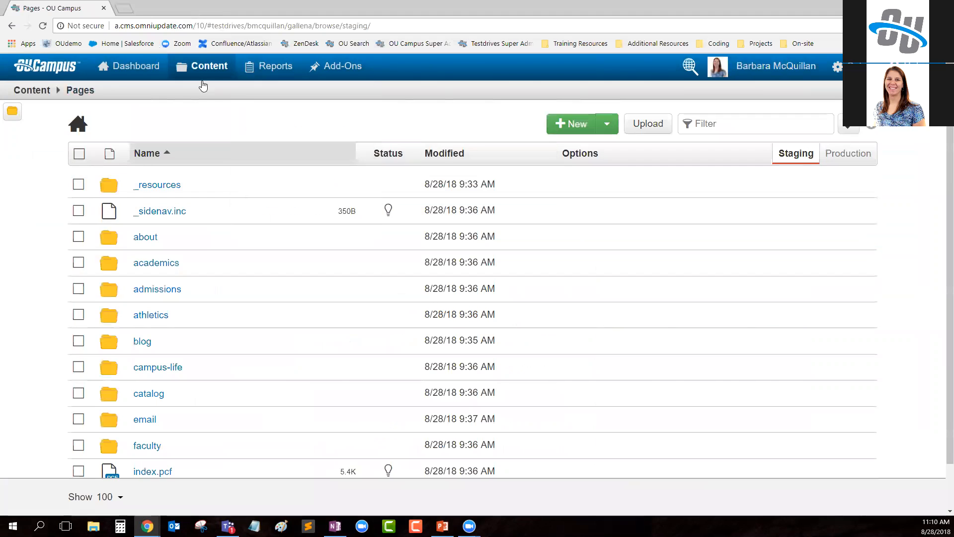
{"action": "left_click", "coordinate": [144, 264]}
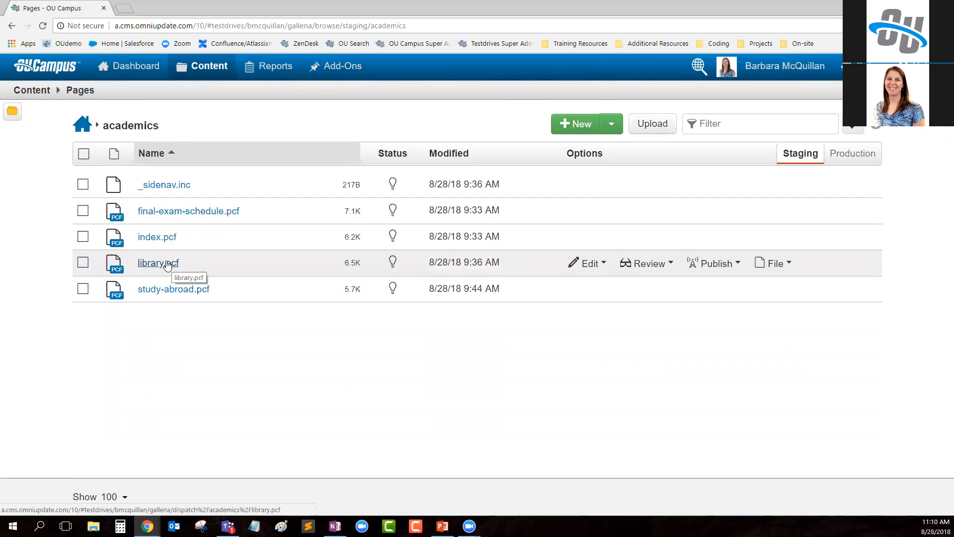
{"action": "left_click", "coordinate": [168, 266]}
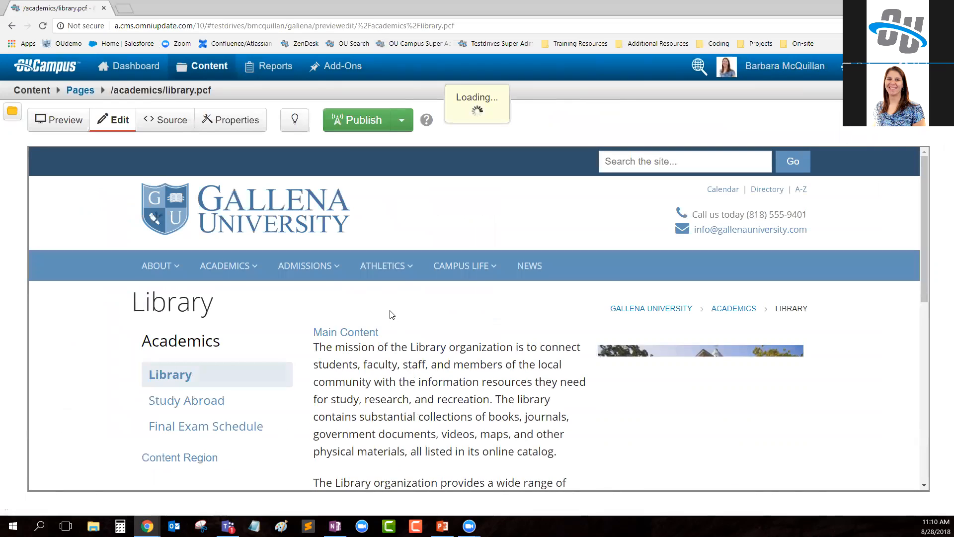
{"action": "left_click", "coordinate": [293, 128]}
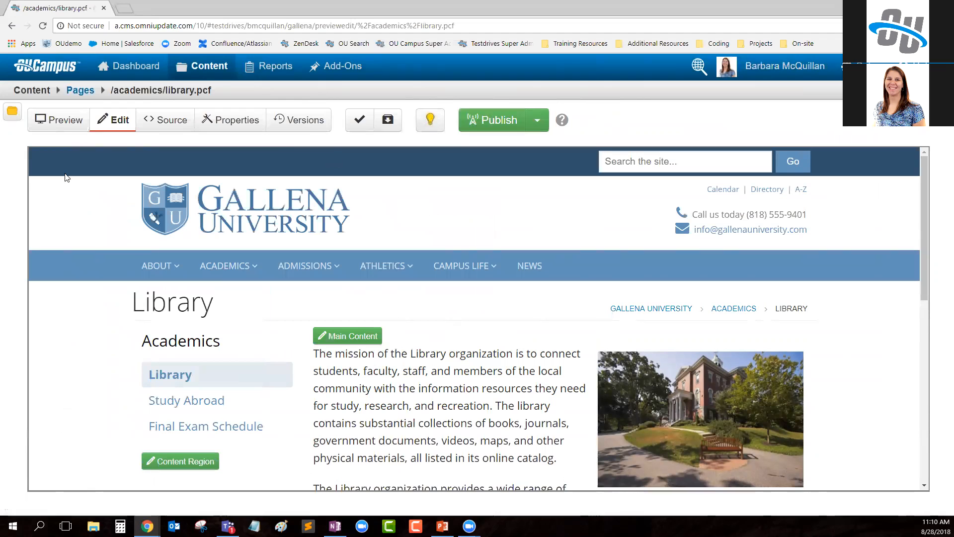
- Open the library page's source code and find "main content", advancing to the match in the maincontent ouc:div tag
{"action": "left_click", "coordinate": [163, 130]}
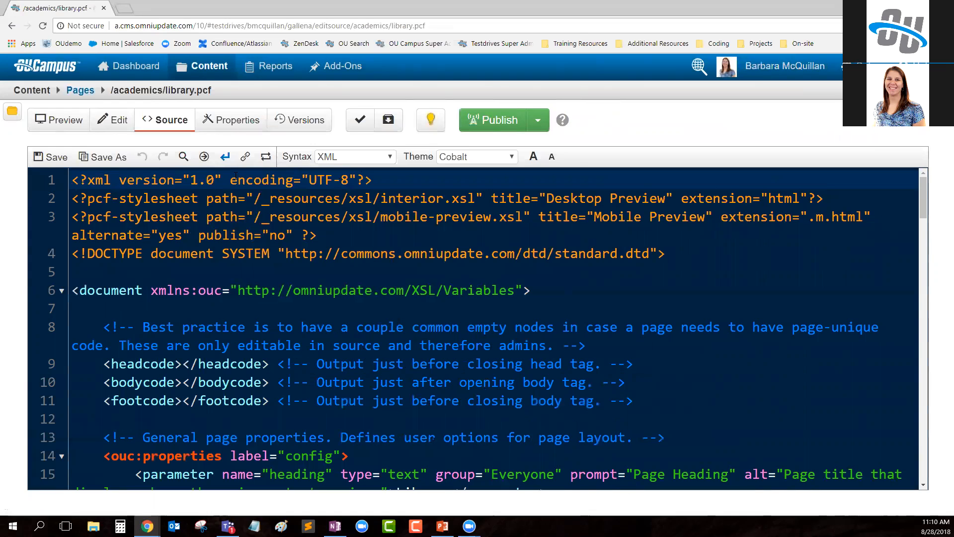
{"action": "left_click", "coordinate": [183, 157]}
{"action": "type", "text": "main content"}
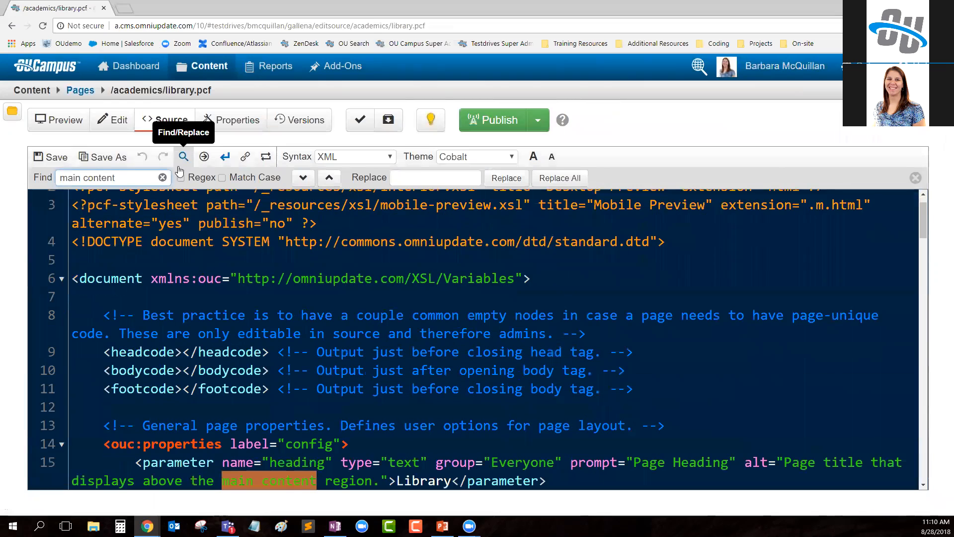
{"action": "scroll", "coordinate": [355, 353], "scroll_direction": "down", "scroll_amount": 2}
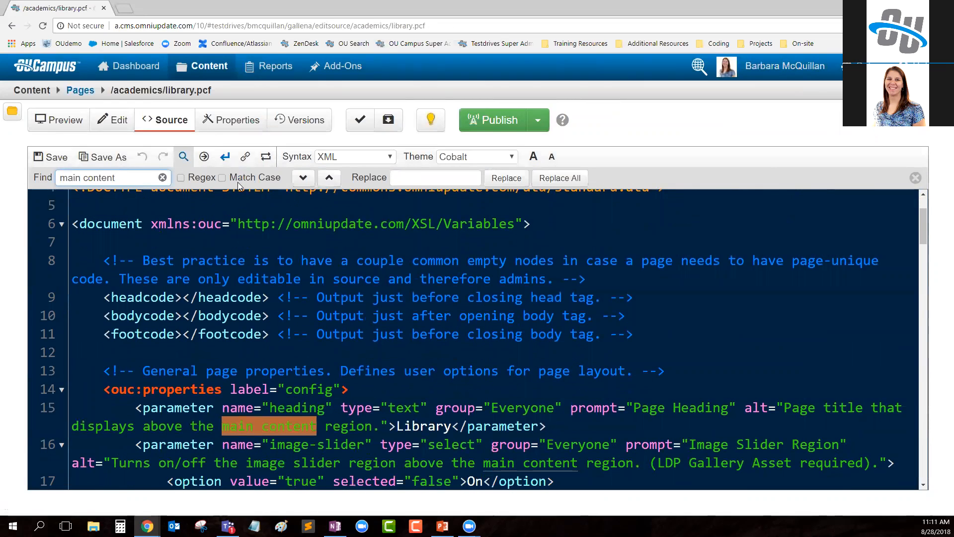
{"action": "left_click", "coordinate": [303, 179]}
{"action": "left_click", "coordinate": [303, 179]}
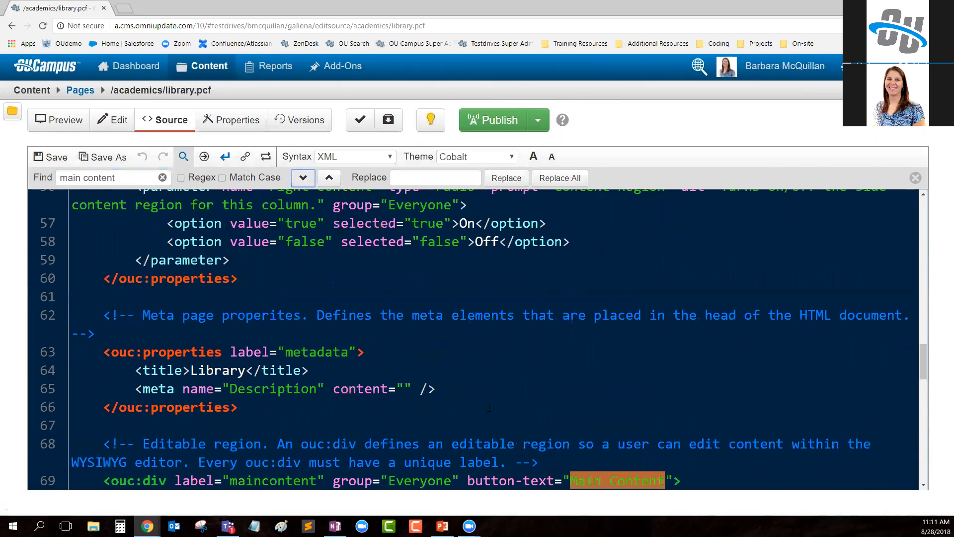
- Examine the maincontent ouc:div tag in the library page's source, including its group and button-text attributes and the ouc:editor tag
{"action": "scroll", "coordinate": [113, 319], "scroll_direction": "down", "scroll_amount": 3}
{"action": "left_click_drag", "start_coordinate": [104, 316], "coordinate": [680, 314]}
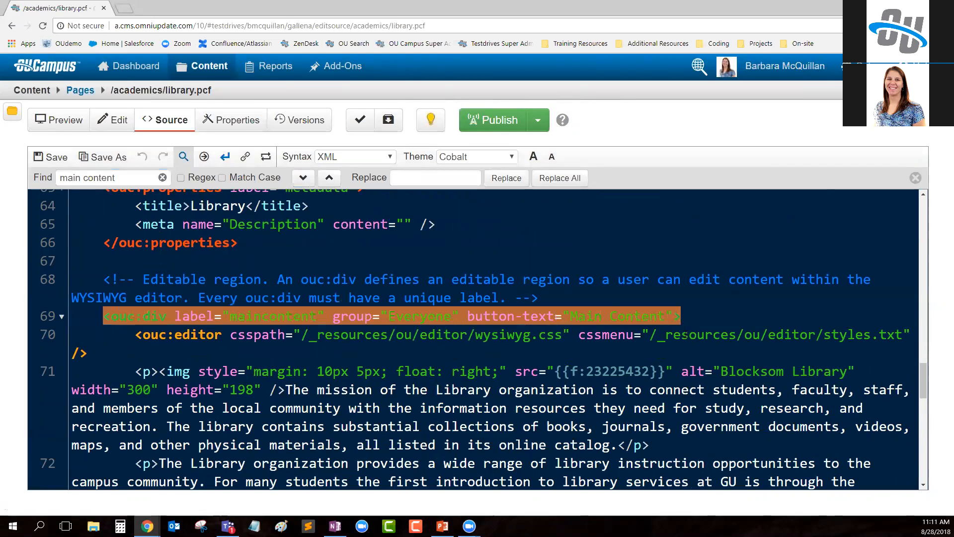
{"action": "left_click", "coordinate": [686, 334]}
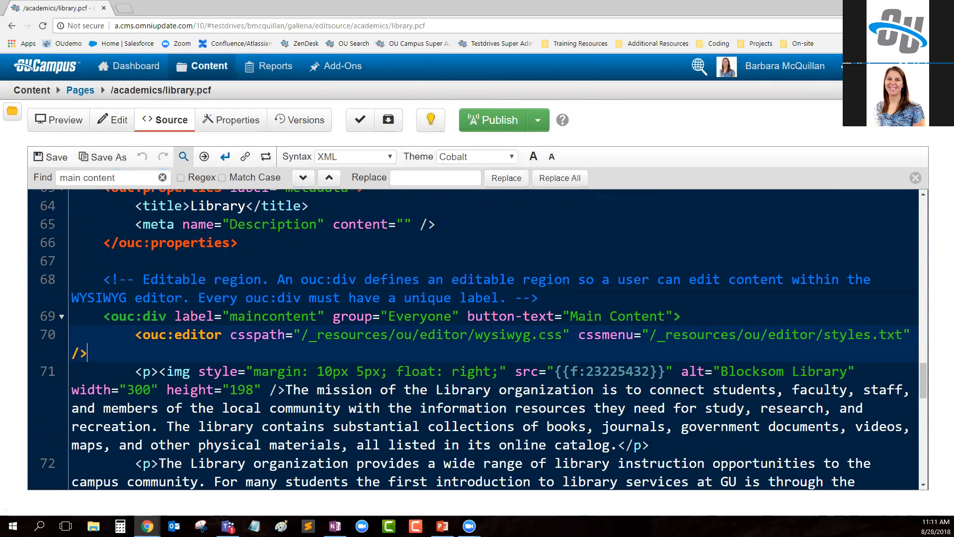
{"action": "left_click_drag", "start_coordinate": [102, 316], "coordinate": [165, 315]}
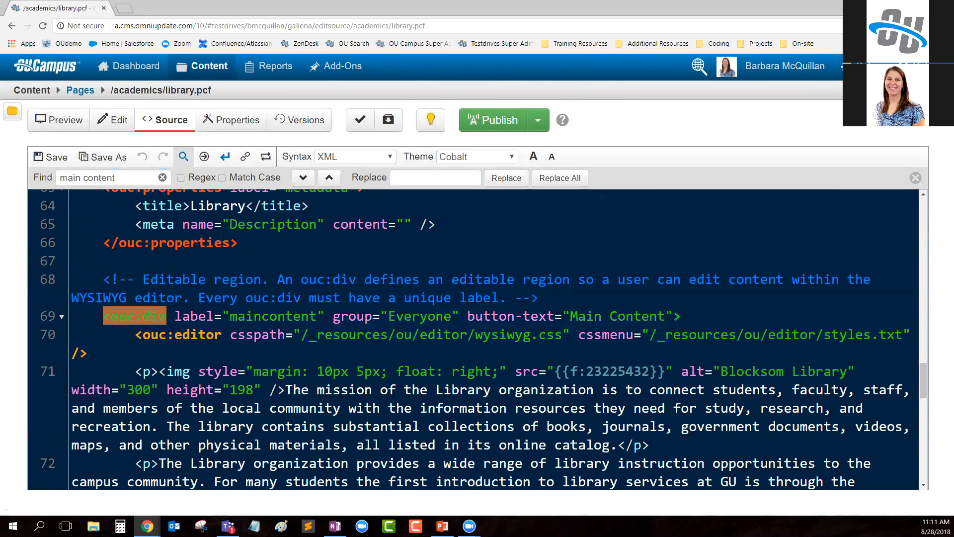
{"action": "left_click_drag", "start_coordinate": [137, 337], "coordinate": [225, 342]}
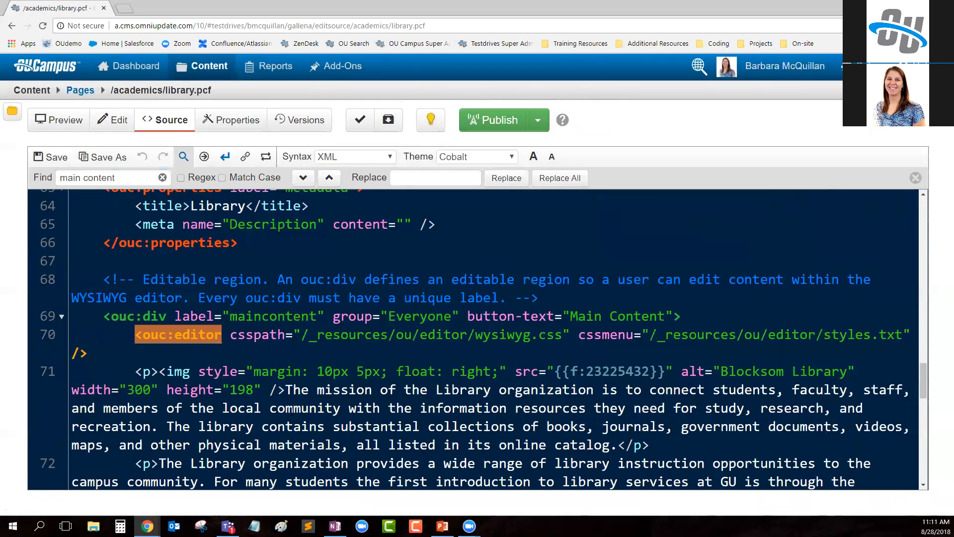
{"action": "left_click", "coordinate": [444, 316]}
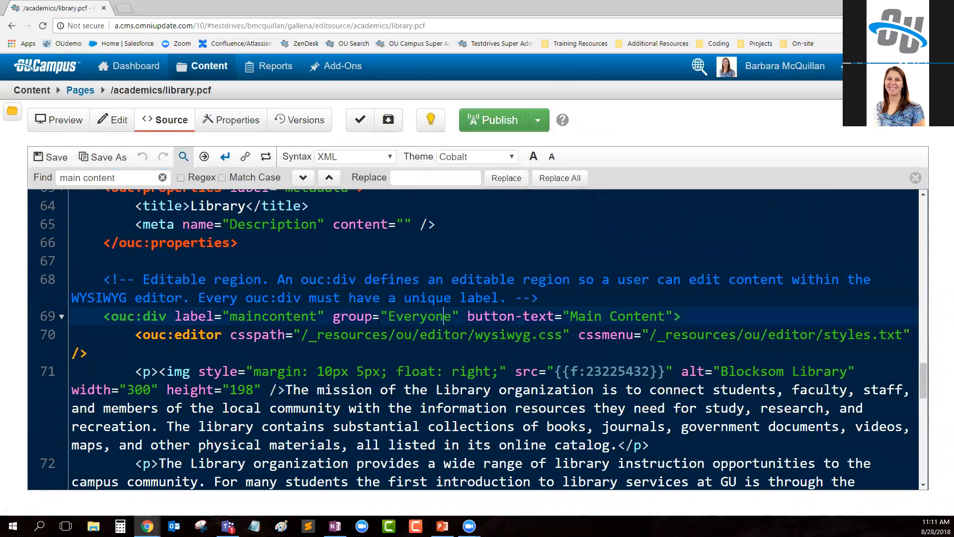
{"action": "left_click_drag", "start_coordinate": [571, 317], "coordinate": [665, 317]}
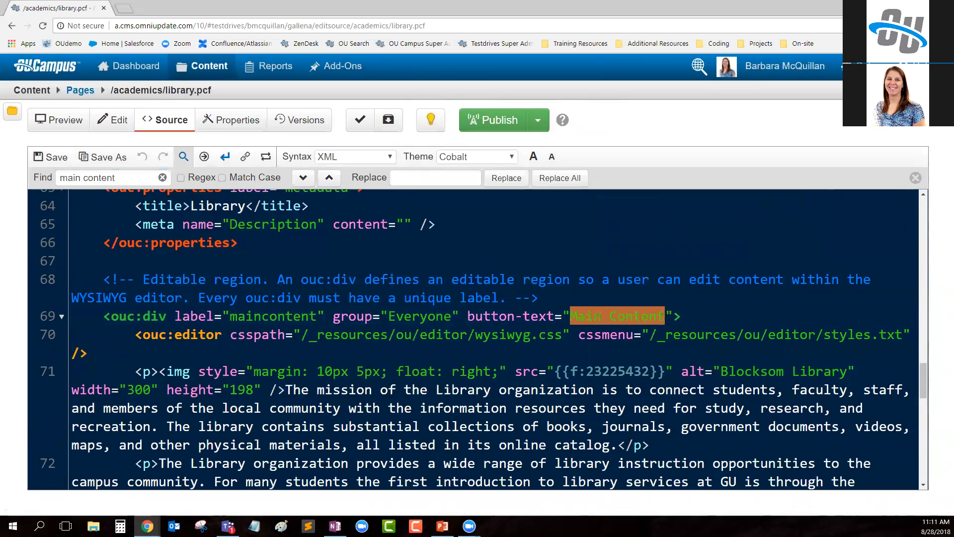
{"action": "left_click", "coordinate": [451, 389]}
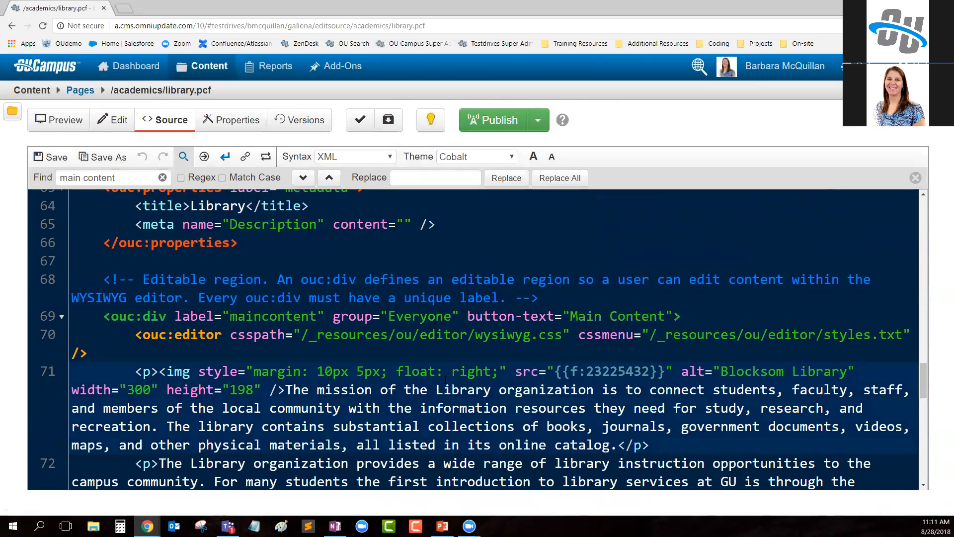
{"action": "left_click_drag", "start_coordinate": [333, 317], "coordinate": [459, 316]}
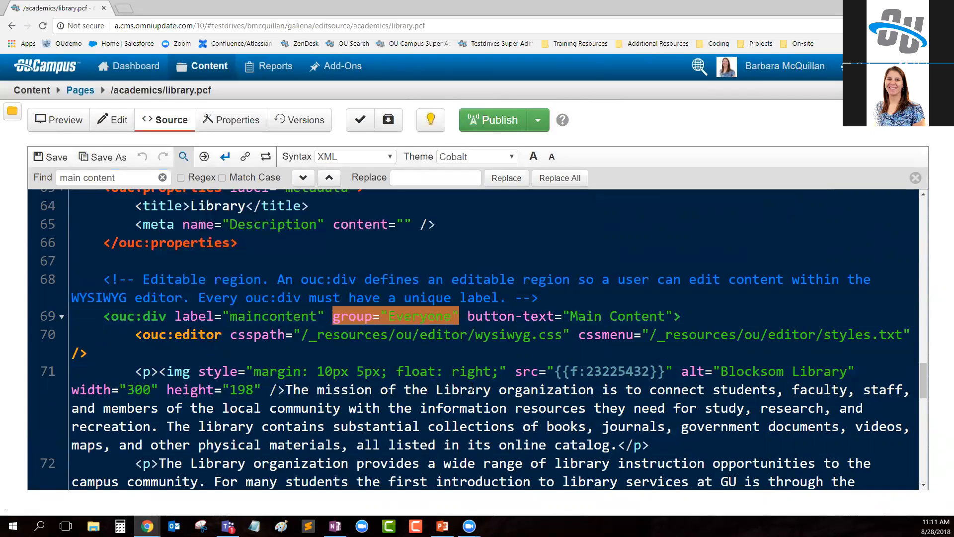
{"action": "left_click", "coordinate": [452, 317]}
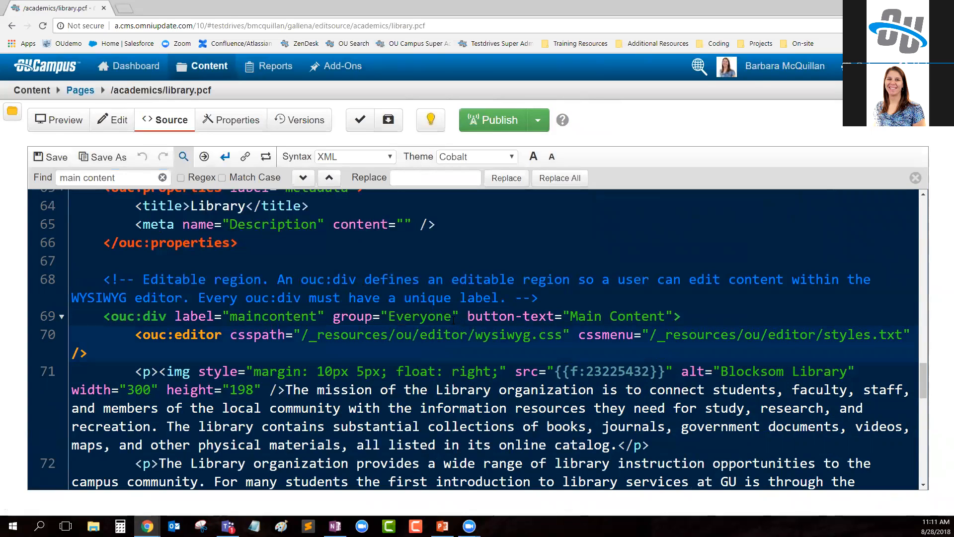
- Set the group of the maincontent ouc:div tag to "academics" and save the page
{"action": "left_click_drag", "start_coordinate": [451, 317], "coordinate": [389, 317]}
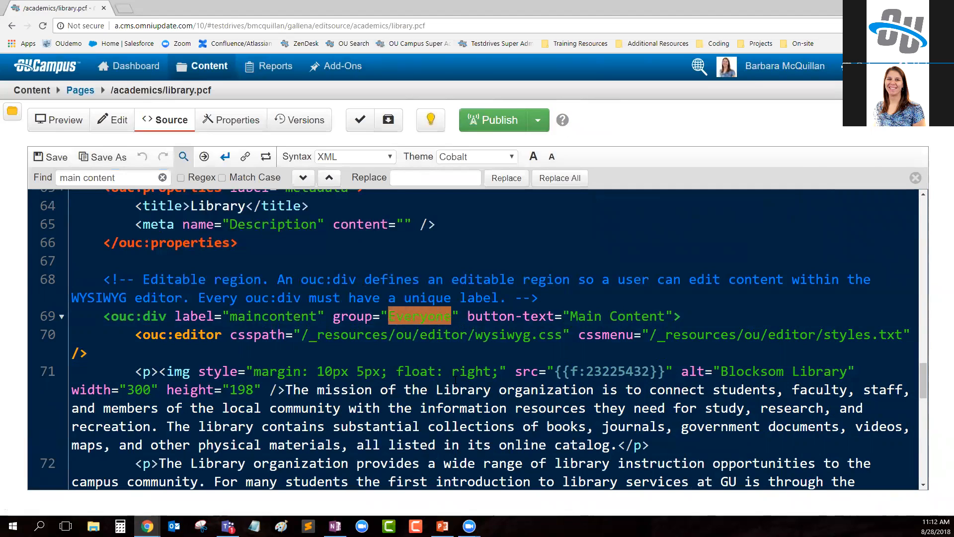
{"action": "key", "text": "BackSpace"}
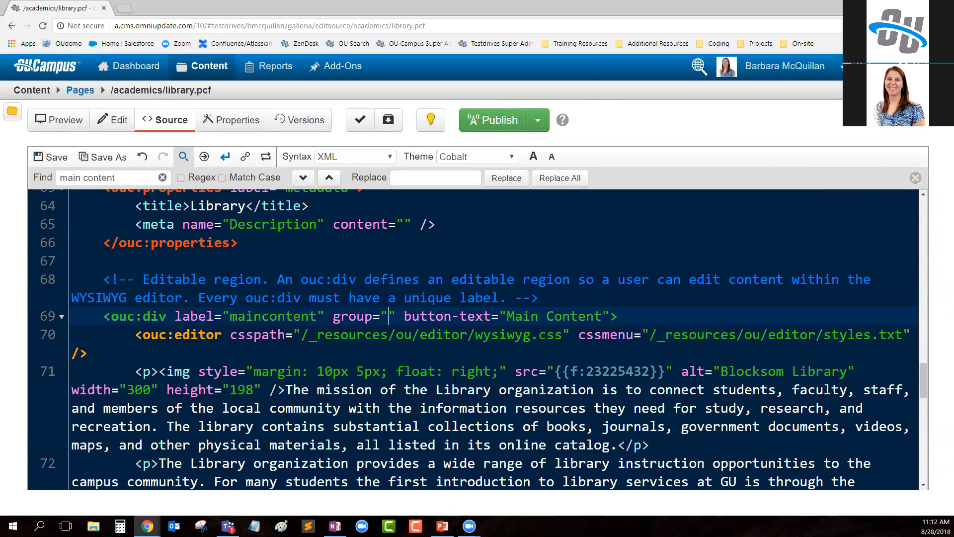
{"action": "type", "text": "academ"}
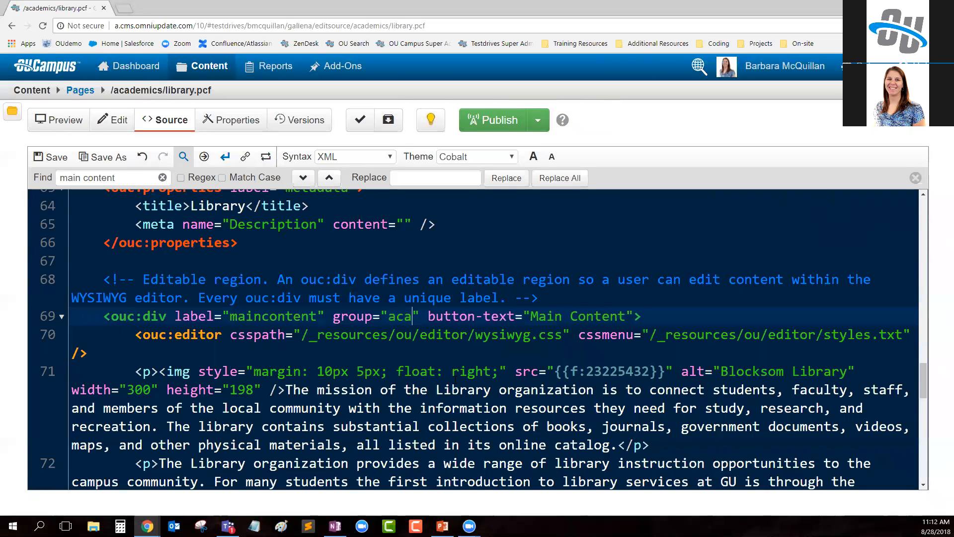
{"action": "type", "text": "ics"}
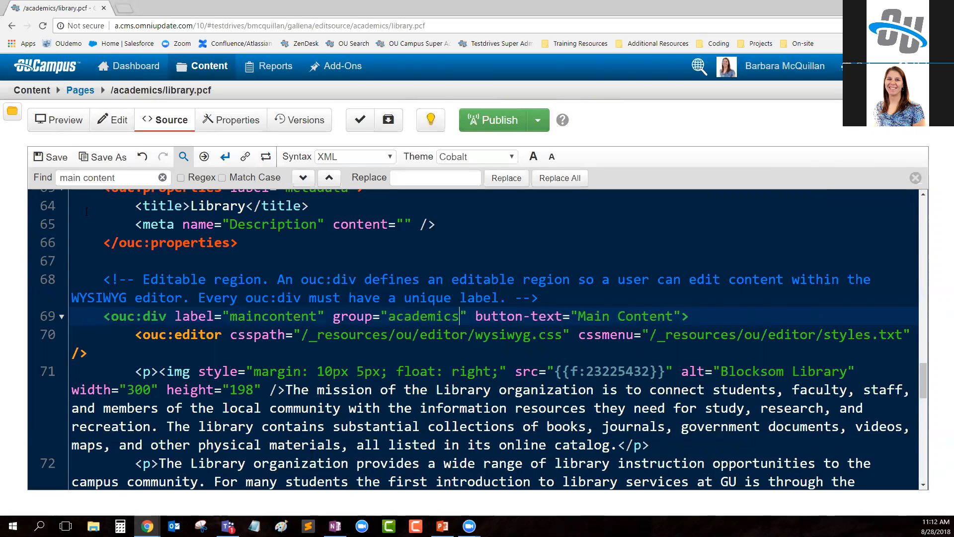
{"action": "left_click", "coordinate": [51, 157]}
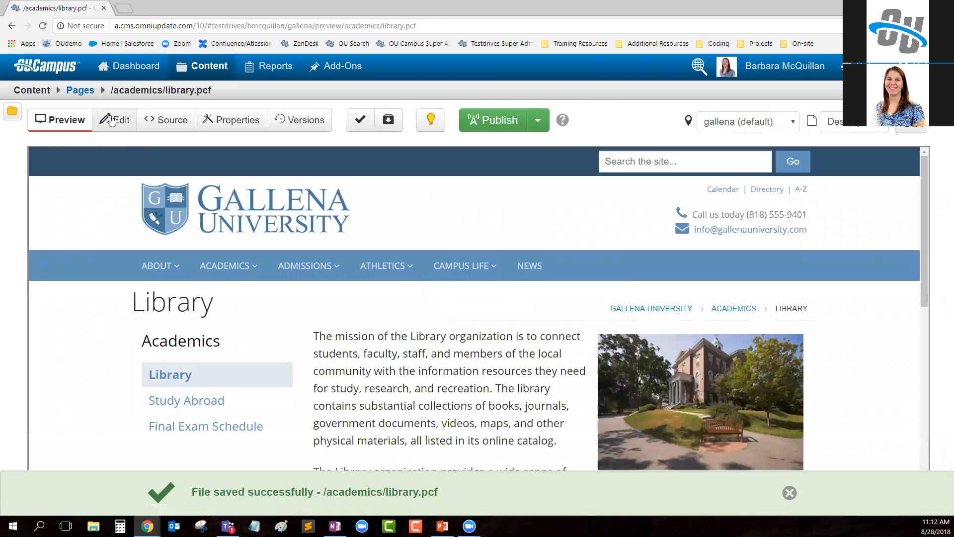
- Check the library page's editable regions as administrator, and in the marketing employee's window after reloading it
{"action": "left_click", "coordinate": [112, 120]}
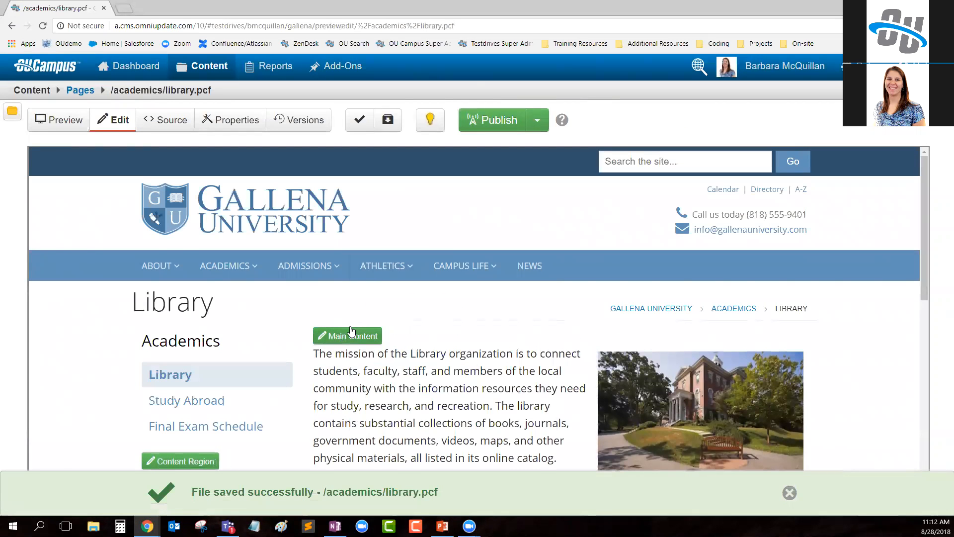
{"action": "scroll", "coordinate": [351, 330], "scroll_direction": "down", "scroll_amount": 1}
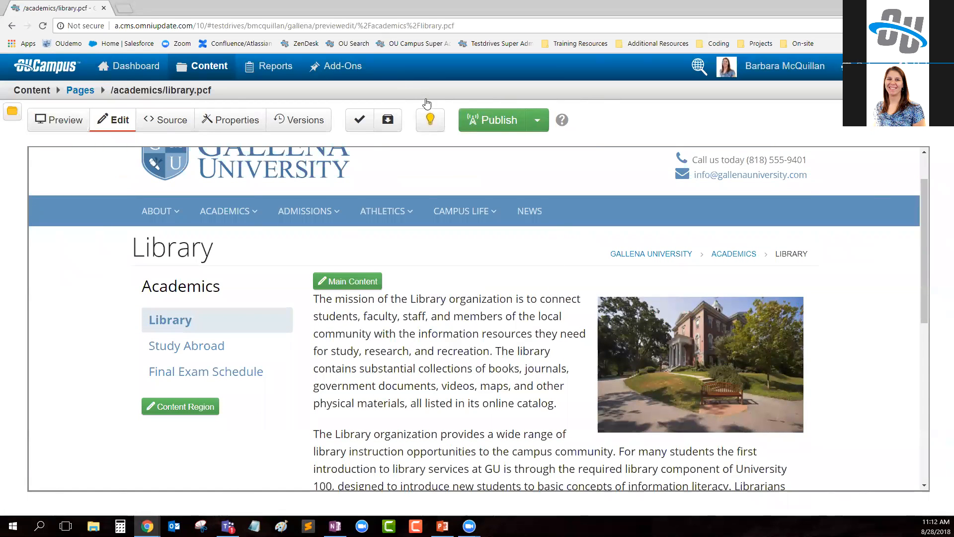
{"action": "mouse_move", "coordinate": [147, 526]}
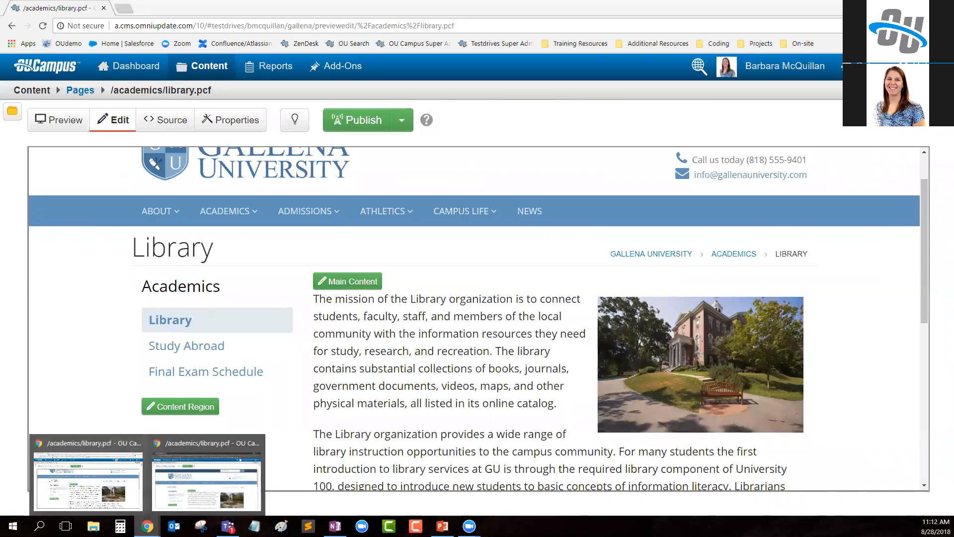
{"action": "left_click", "coordinate": [217, 478]}
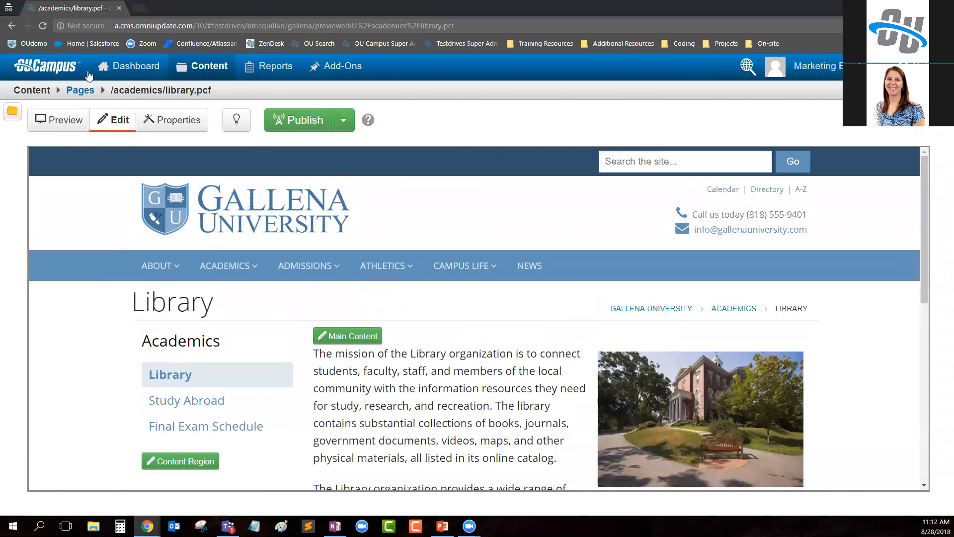
{"action": "left_click", "coordinate": [43, 26]}
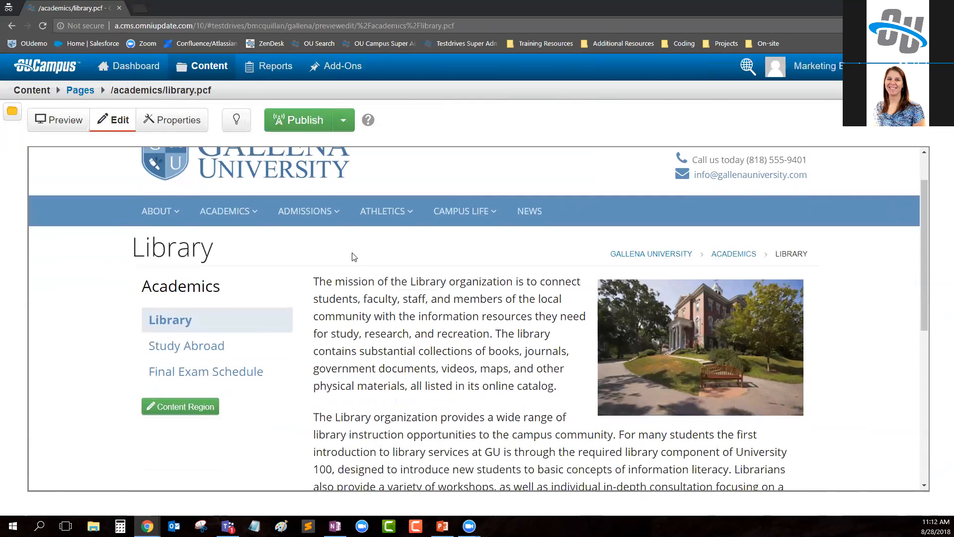
{"action": "scroll", "coordinate": [386, 321], "scroll_direction": "down", "scroll_amount": 1}
{"action": "left_click_drag", "start_coordinate": [315, 279], "coordinate": [650, 456]}
{"action": "scroll", "coordinate": [500, 390], "scroll_direction": "down", "scroll_amount": 2}
{"action": "left_click", "coordinate": [493, 363]}
{"action": "scroll", "coordinate": [504, 339], "scroll_direction": "up", "scroll_amount": 1}
{"action": "scroll", "coordinate": [502, 338], "scroll_direction": "up", "scroll_amount": 1}
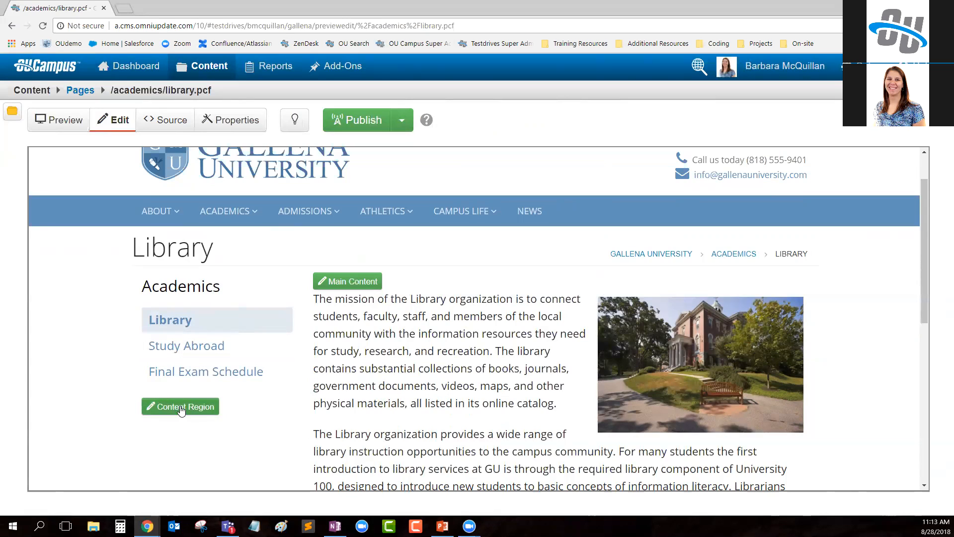
- Return to the administrator's window, reopen the library page's source code and find "main content"
{"action": "scroll", "coordinate": [208, 412], "scroll_direction": "down", "scroll_amount": 1}
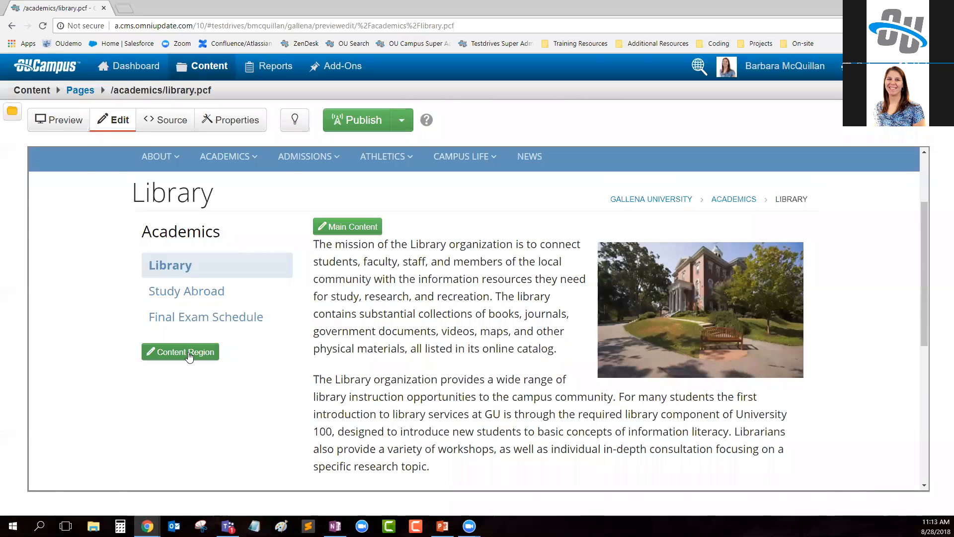
{"action": "left_click", "coordinate": [171, 122]}
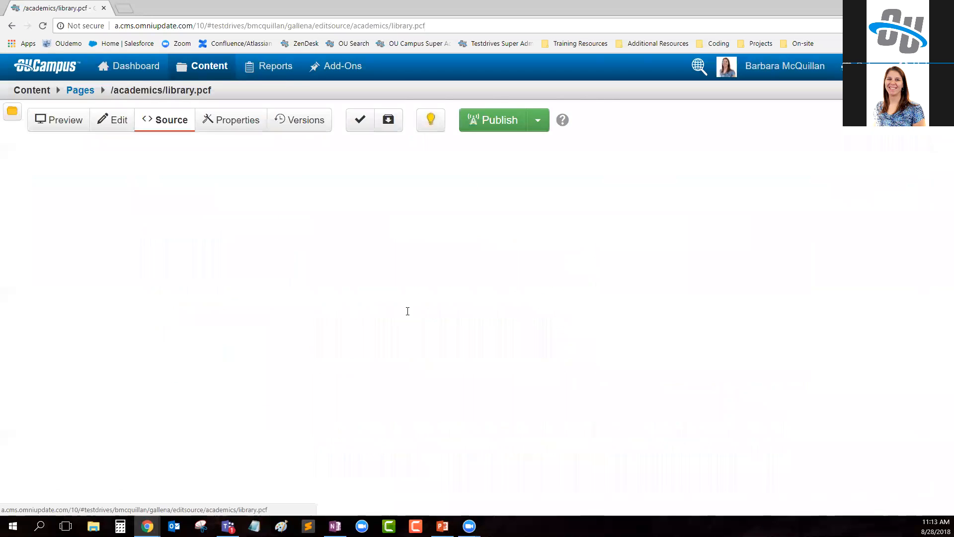
{"action": "left_click", "coordinate": [184, 157]}
{"action": "type", "text": "main con"}
{"action": "key", "text": "BackSpace"}
{"action": "key", "text": "BackSpace"}
{"action": "key", "text": "BackSpace"}
{"action": "type", "text": "content"}
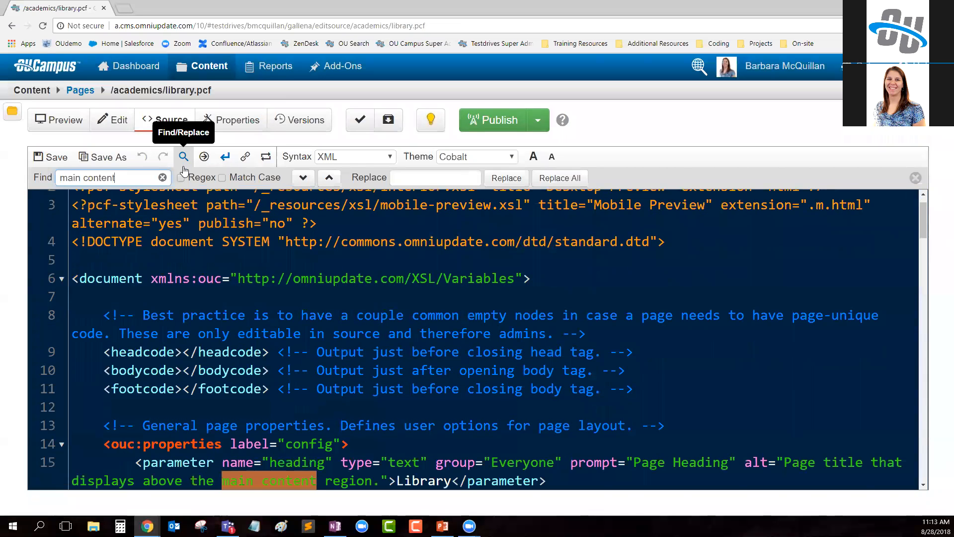
{"action": "key", "text": "Return"}
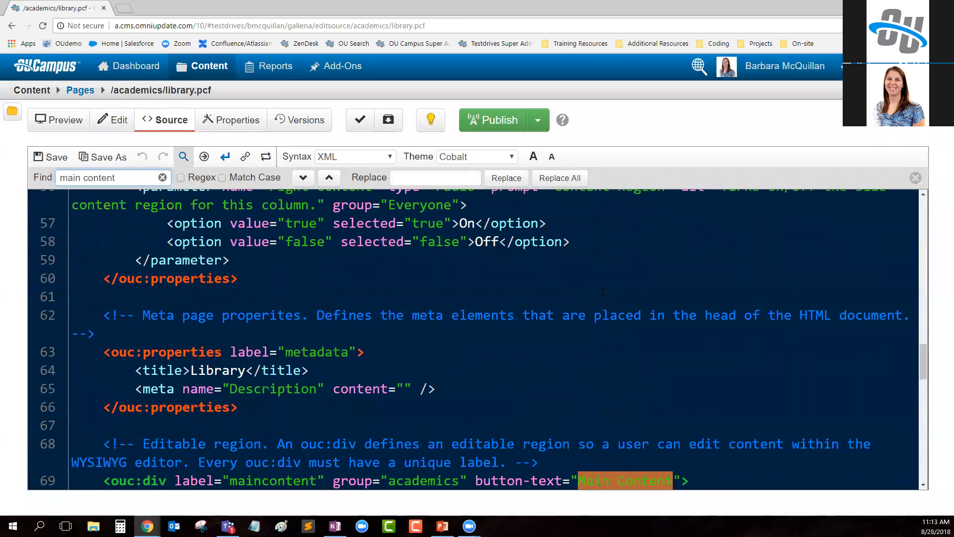
- Set the maincontent tag's group to "main-content-group", save the page and view its editable regions
{"action": "left_click_drag", "start_coordinate": [389, 372], "coordinate": [460, 372]}
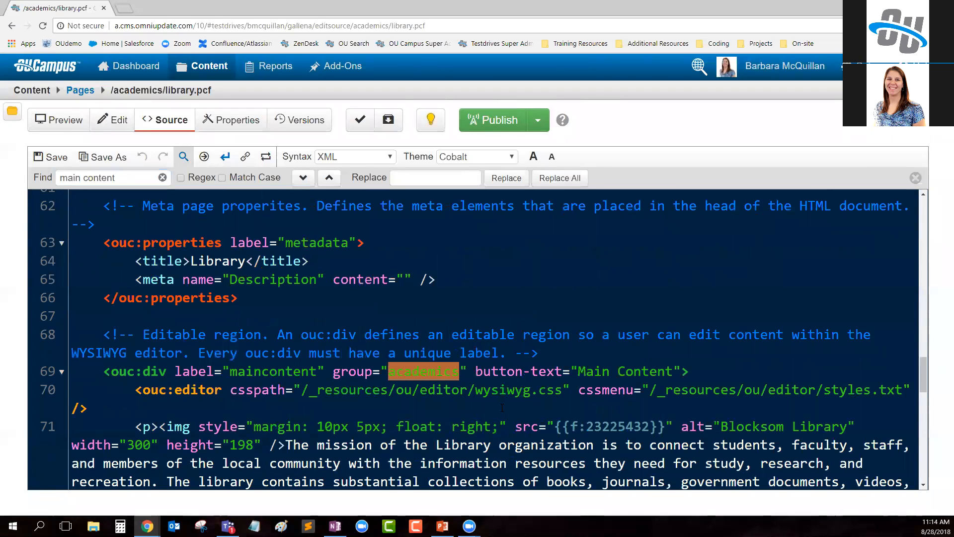
{"action": "type", "text": "main-conte"}
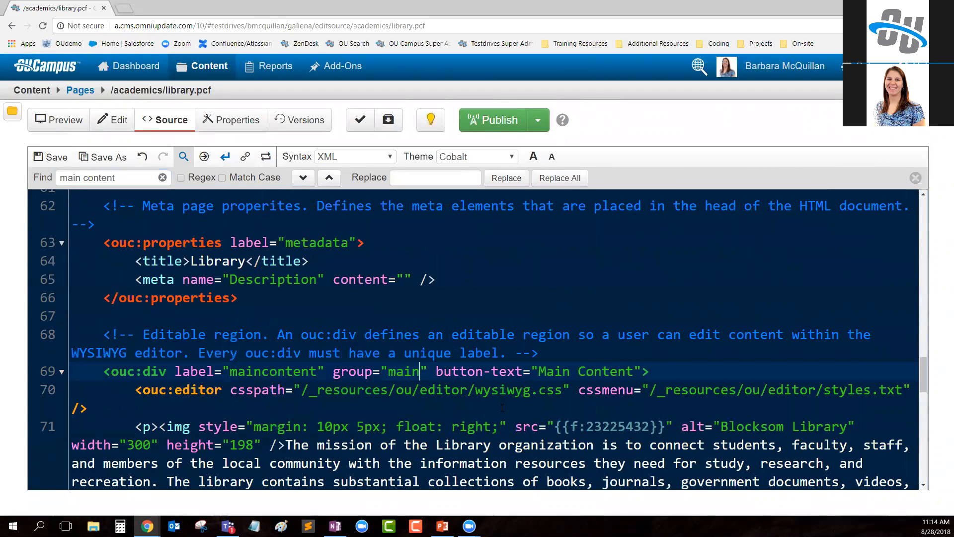
{"action": "type", "text": "nt-group"}
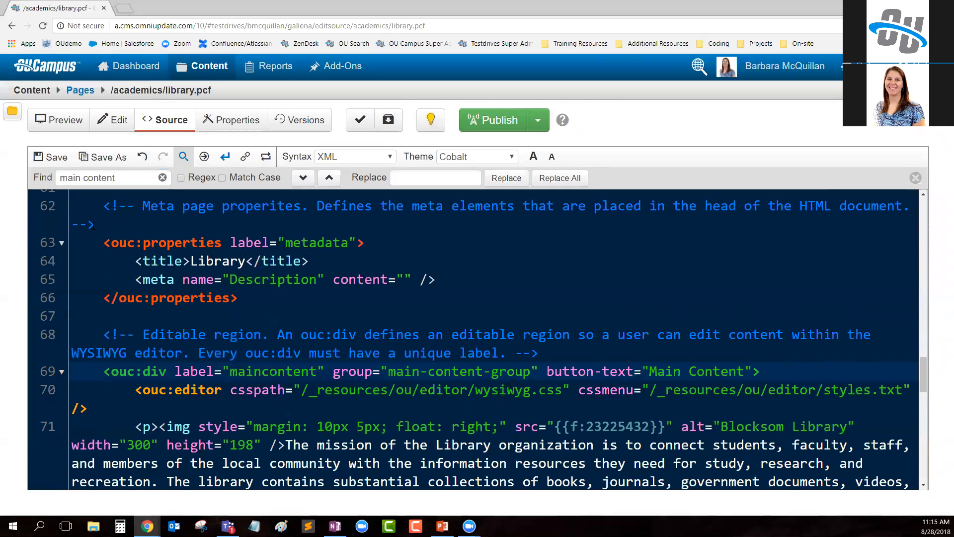
{"action": "left_click", "coordinate": [48, 159]}
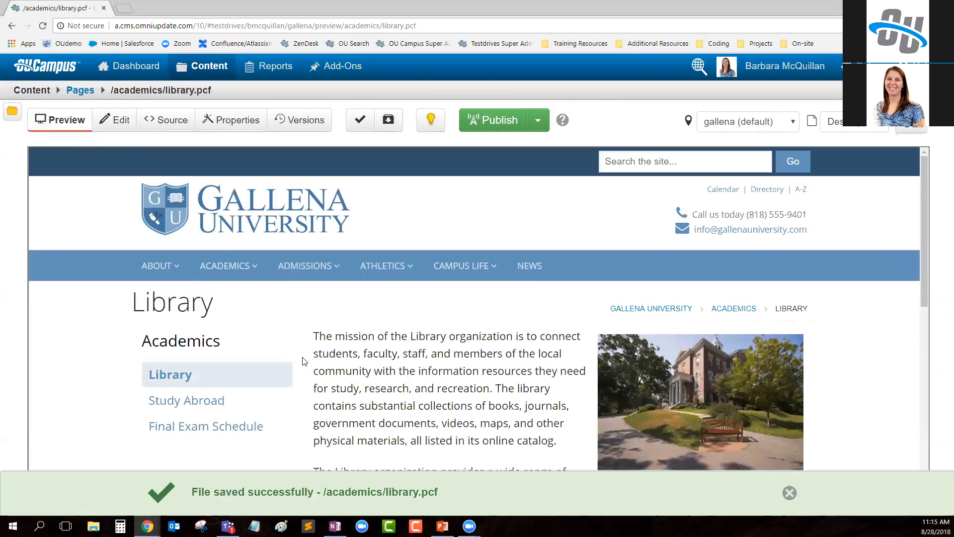
{"action": "left_click", "coordinate": [114, 120]}
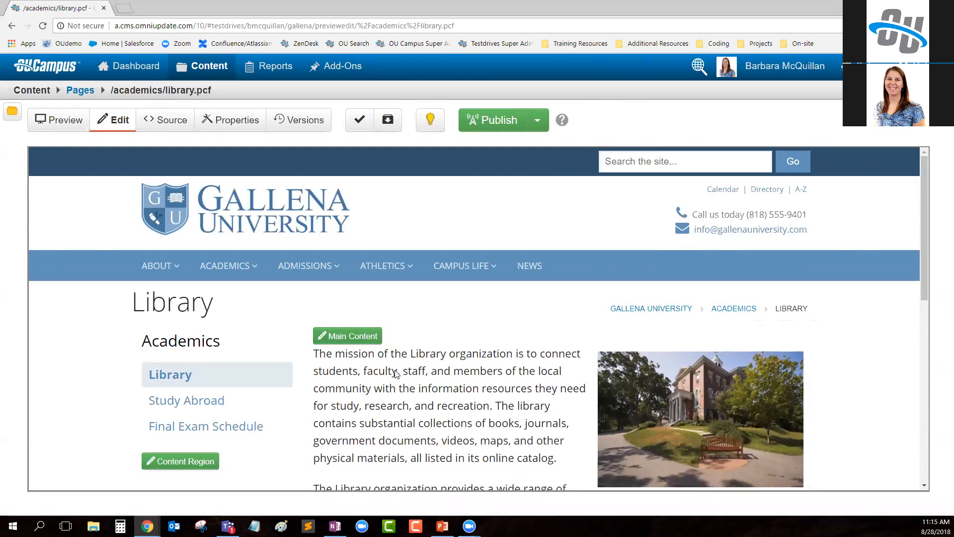
- Open the library page's source code again and find "main content" to reach the ouc:div tag
{"action": "left_click", "coordinate": [161, 127]}
{"action": "left_click", "coordinate": [183, 157]}
{"action": "type", "text": "main content"}
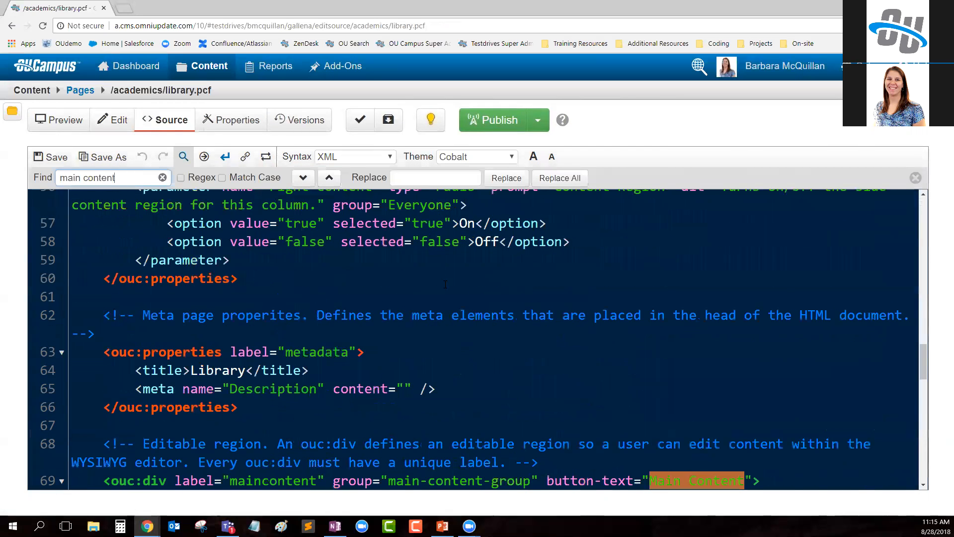
{"action": "scroll", "coordinate": [446, 285], "scroll_direction": "down", "scroll_amount": 4}
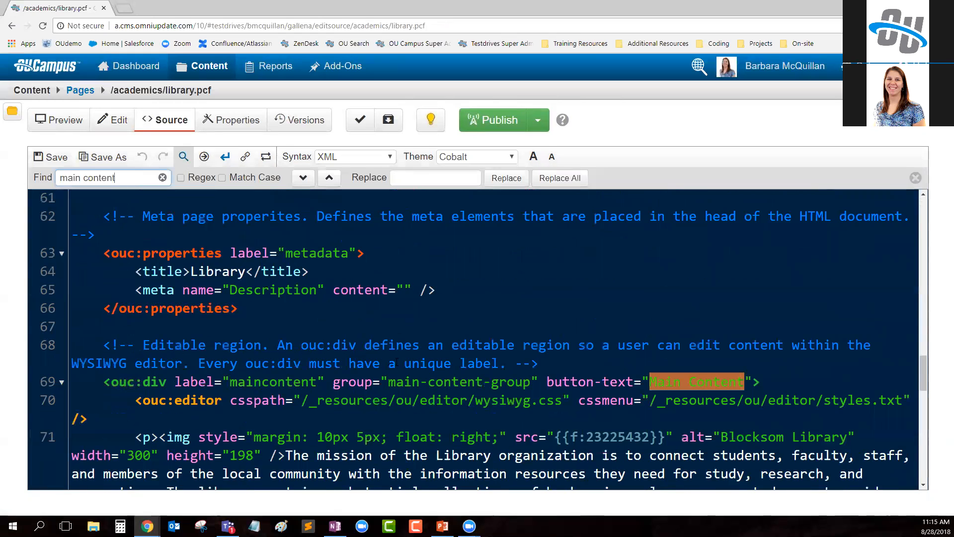
- Replace the maincontent tag's group value with "none", and then delete the entire group attribute from the tag
{"action": "left_click_drag", "start_coordinate": [387, 371], "coordinate": [530, 372]}
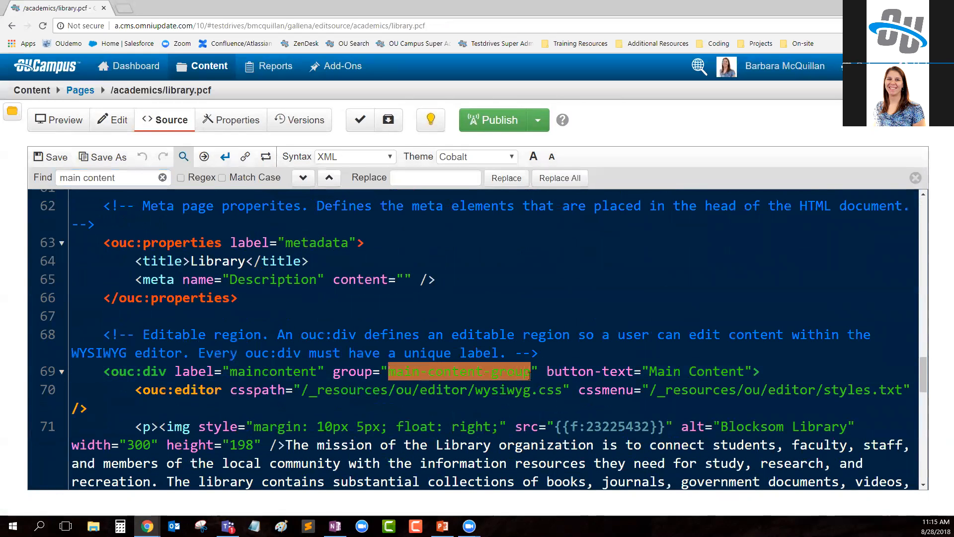
{"action": "type", "text": "none"}
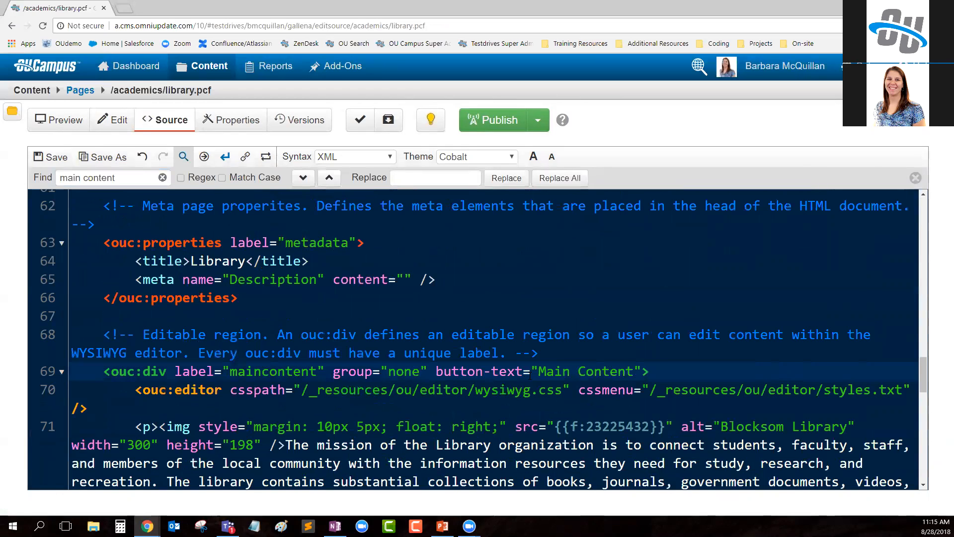
{"action": "left_click_drag", "start_coordinate": [428, 373], "coordinate": [331, 372]}
{"action": "key", "text": "ctrl+c"}
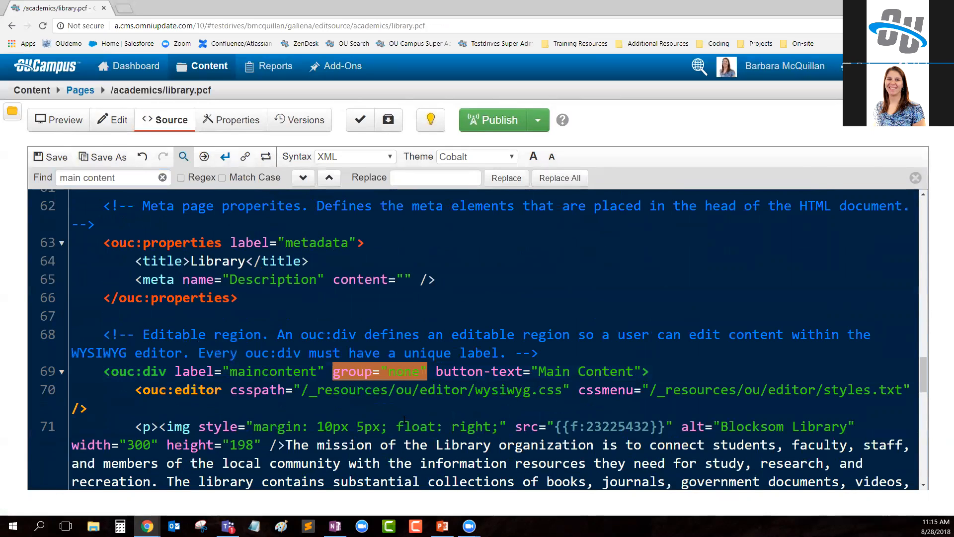
{"action": "key", "text": "BackSpace"}
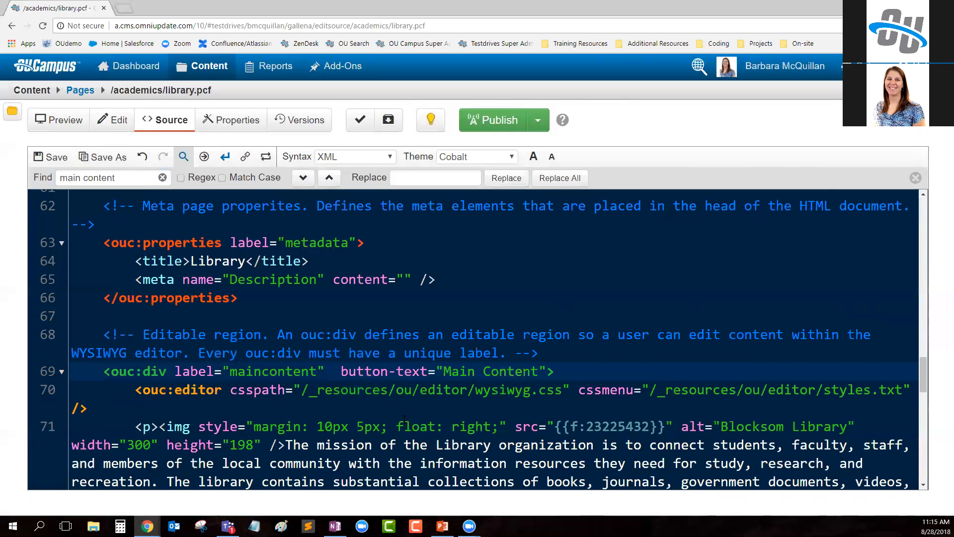
- Remove the extra space left in the maincontent tag, save the page and view its editable regions
{"action": "key", "text": "BackSpace"}
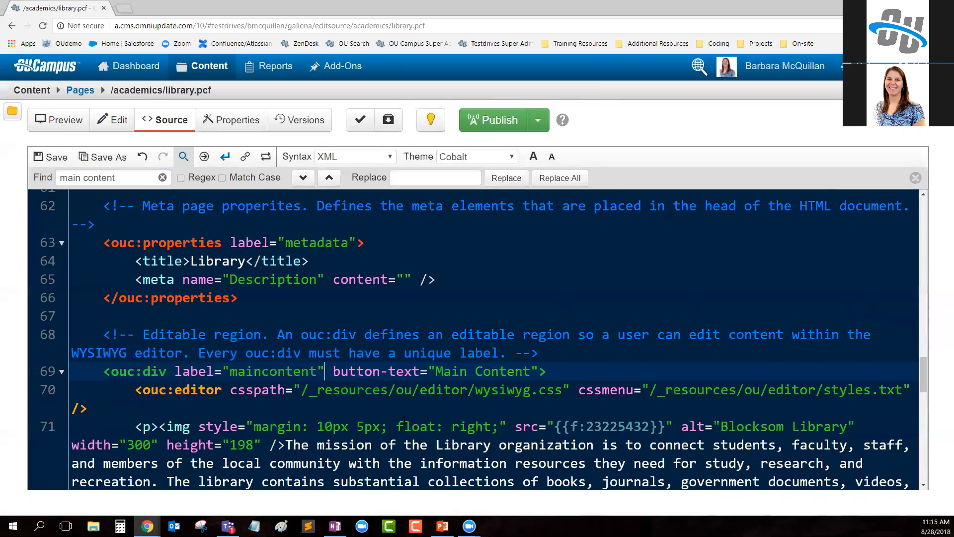
{"action": "left_click", "coordinate": [45, 158]}
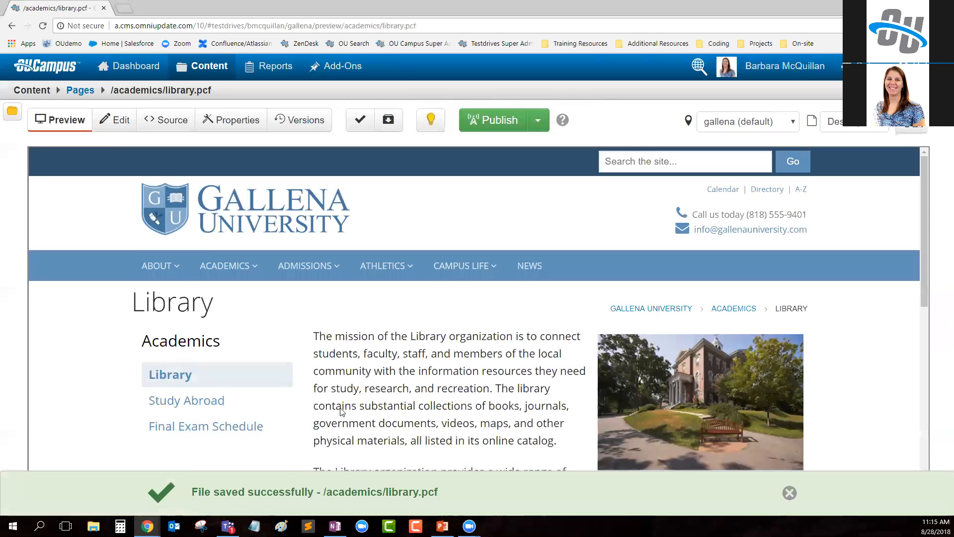
{"action": "left_click", "coordinate": [113, 119]}
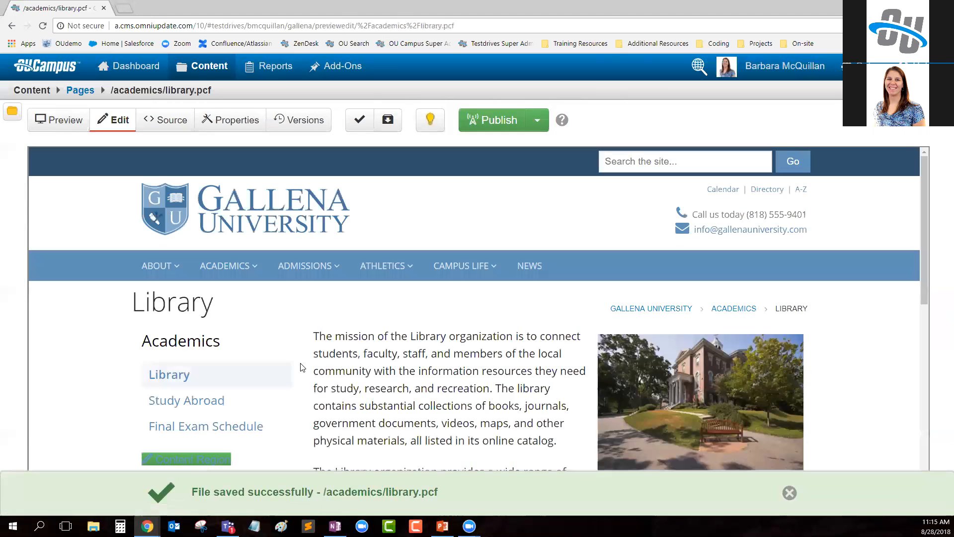
{"action": "scroll", "coordinate": [320, 255], "scroll_direction": "down", "scroll_amount": 1}
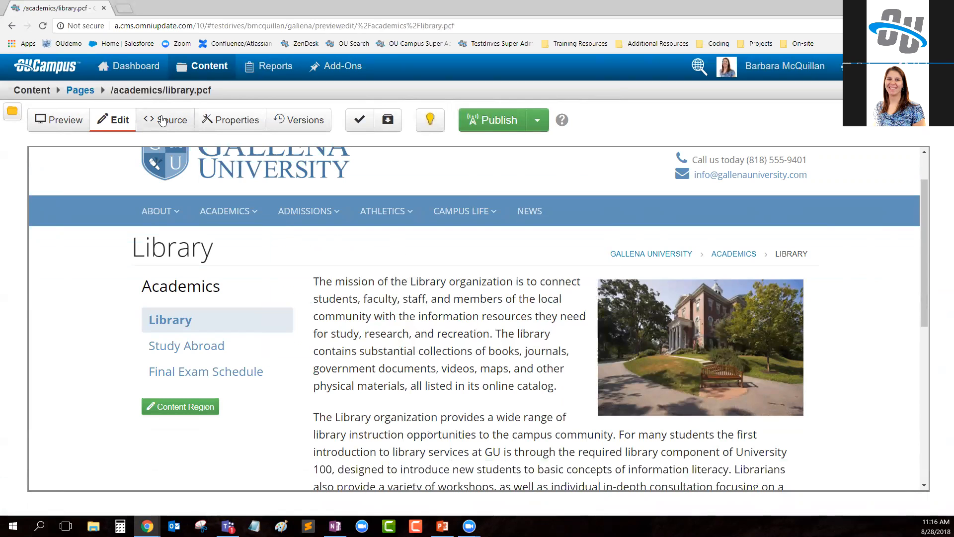
- Reopen the library page's source code and find "main content" to reach the maincontent tag
{"action": "left_click", "coordinate": [165, 121]}
{"action": "left_click", "coordinate": [183, 156]}
{"action": "type", "text": "main content"}
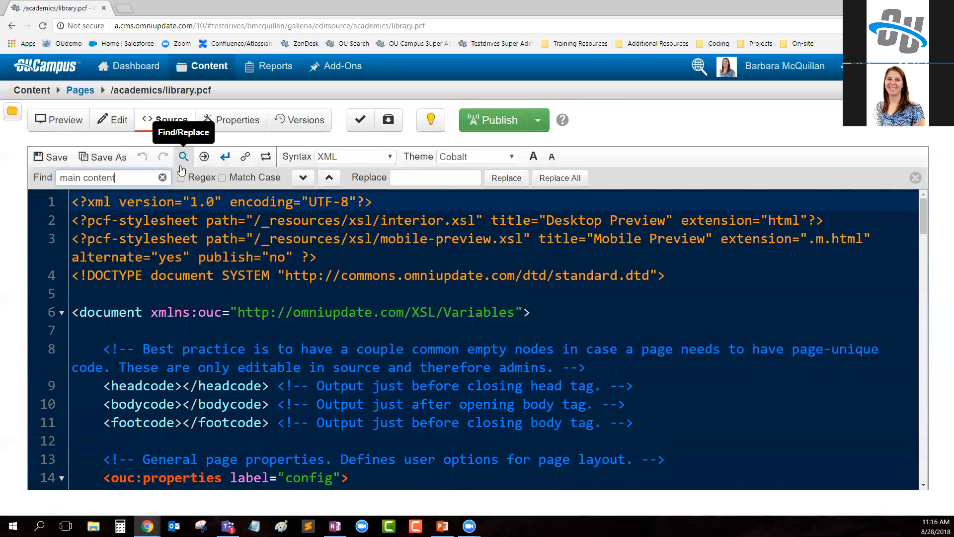
{"action": "scroll", "coordinate": [324, 372], "scroll_direction": "down", "scroll_amount": 2}
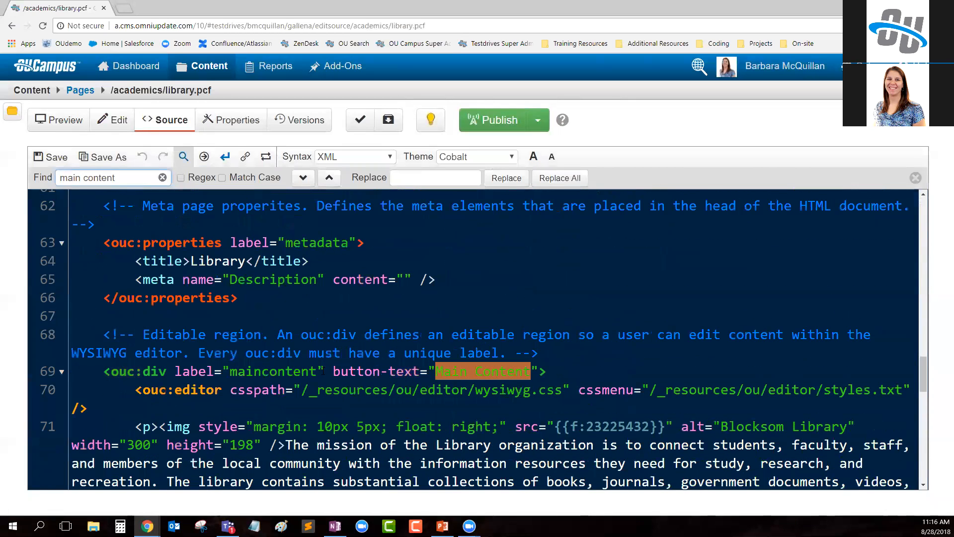
- Paste the copied group attribute back into the maincontent tag before button-text, save the page and view its editable regions
{"action": "left_click", "coordinate": [333, 372]}
{"action": "key", "text": "ctrl+v"}
{"action": "left_click", "coordinate": [51, 157]}
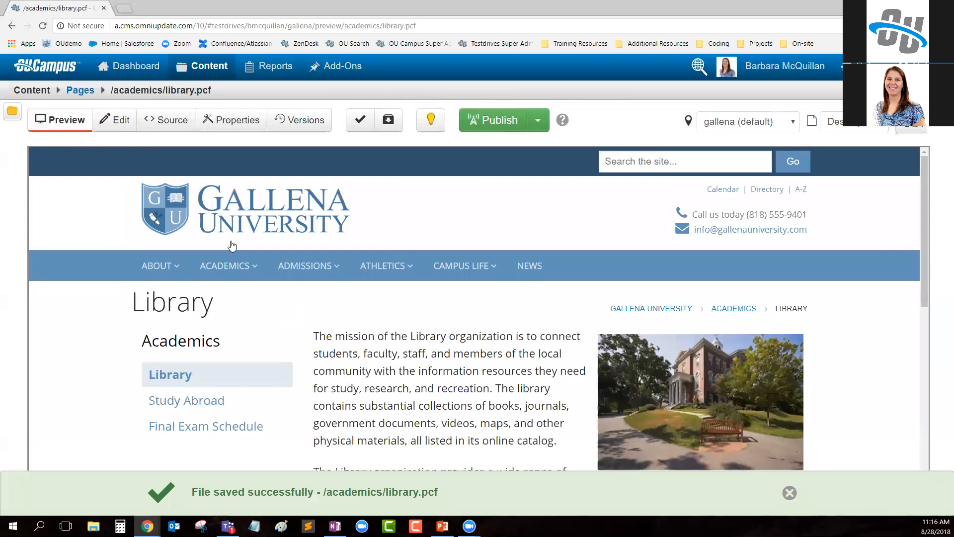
{"action": "left_click", "coordinate": [114, 120]}
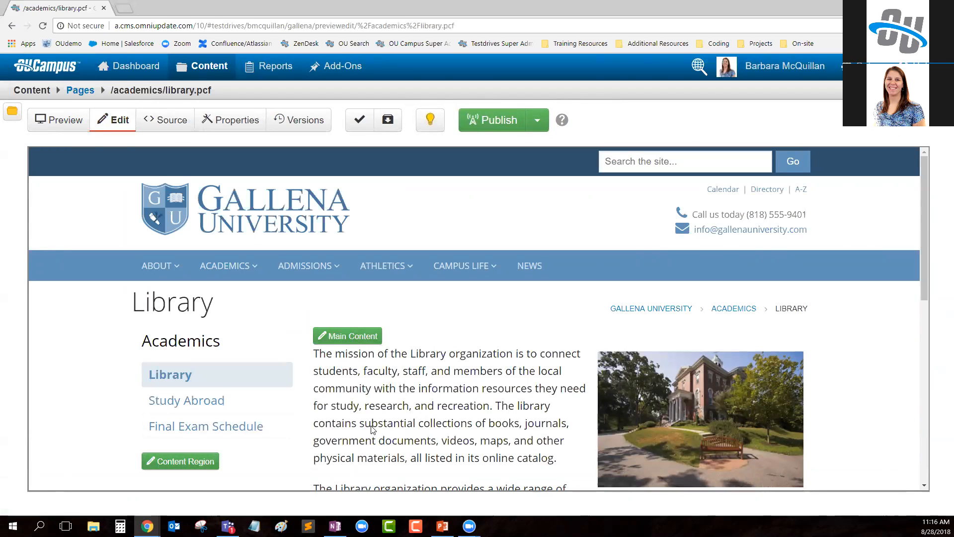
- Review the library page's parameters in its properties, and then check the page in
{"action": "left_click", "coordinate": [227, 119]}
{"action": "scroll", "coordinate": [390, 388], "scroll_direction": "down", "scroll_amount": 2}
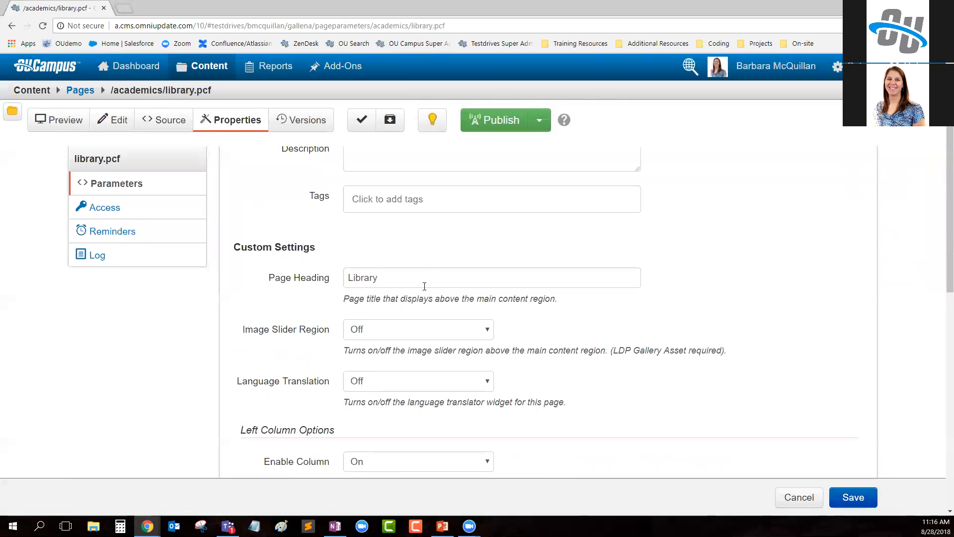
{"action": "scroll", "coordinate": [389, 440], "scroll_direction": "down", "scroll_amount": 8}
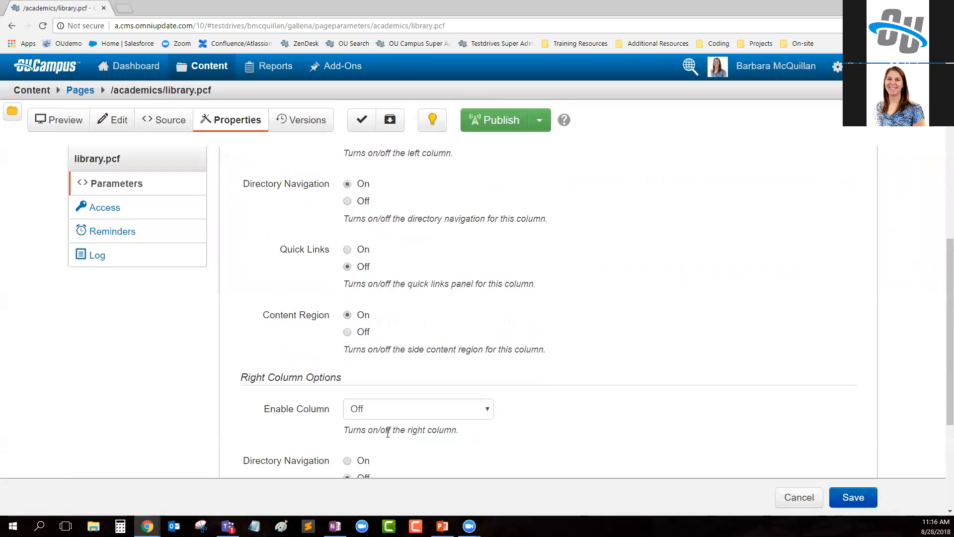
{"action": "scroll", "coordinate": [388, 437], "scroll_direction": "down", "scroll_amount": 2}
{"action": "scroll", "coordinate": [584, 313], "scroll_direction": "up", "scroll_amount": 12}
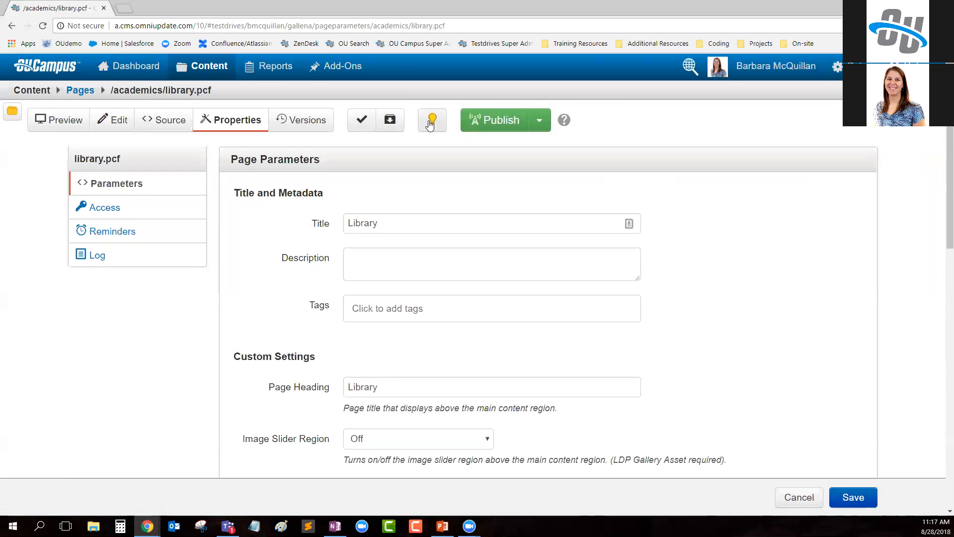
{"action": "left_click", "coordinate": [431, 122]}
- Switch to the marketing employee's window, check out the library page and open its properties
{"action": "mouse_move", "coordinate": [147, 526]}
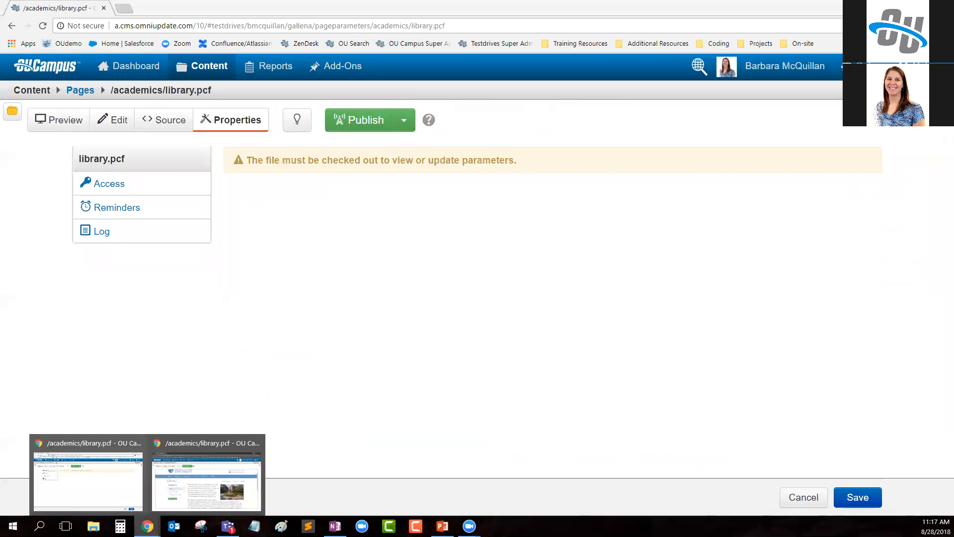
{"action": "left_click", "coordinate": [209, 479]}
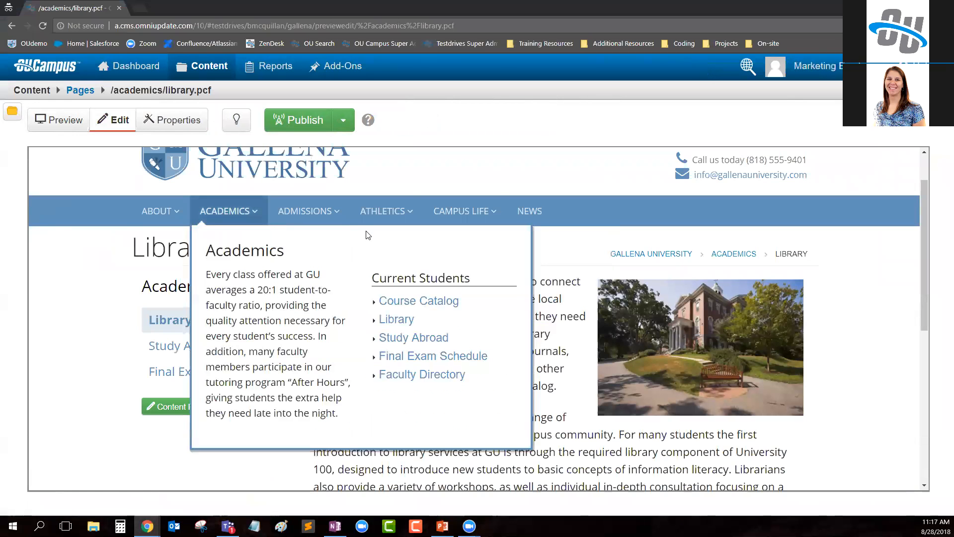
{"action": "left_click", "coordinate": [236, 120]}
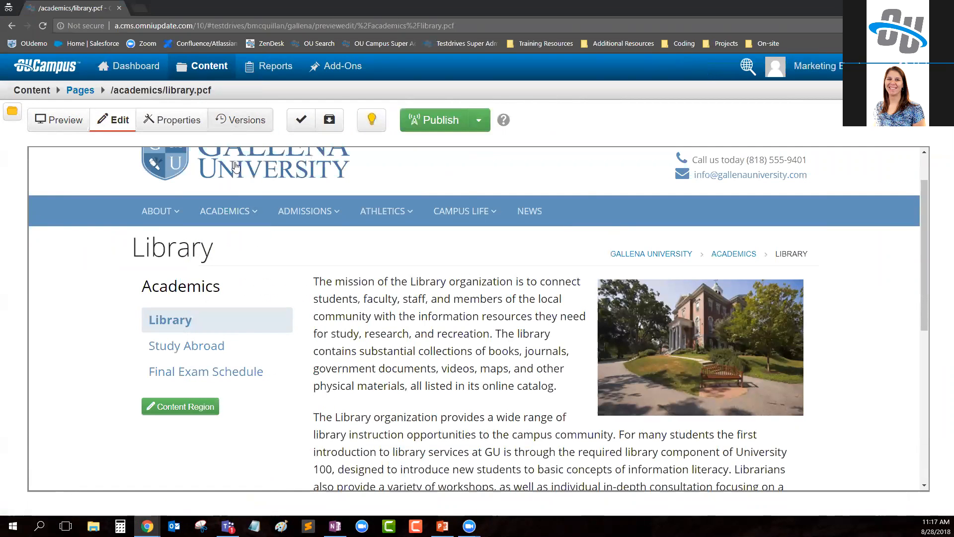
{"action": "left_click", "coordinate": [175, 122]}
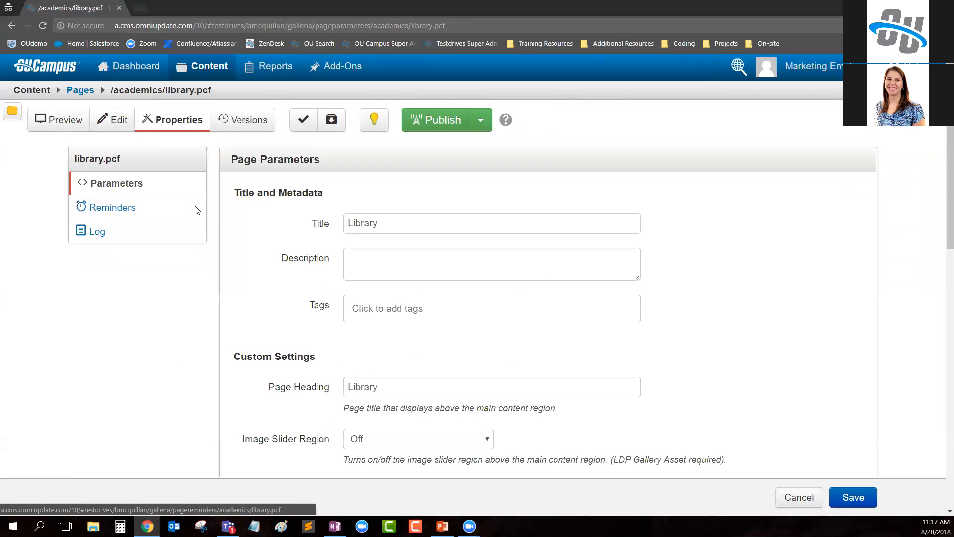
- Review the page parameters, copy the "Image Slider Region" label and check the page back in
{"action": "scroll", "coordinate": [335, 298], "scroll_direction": "down", "scroll_amount": 3}
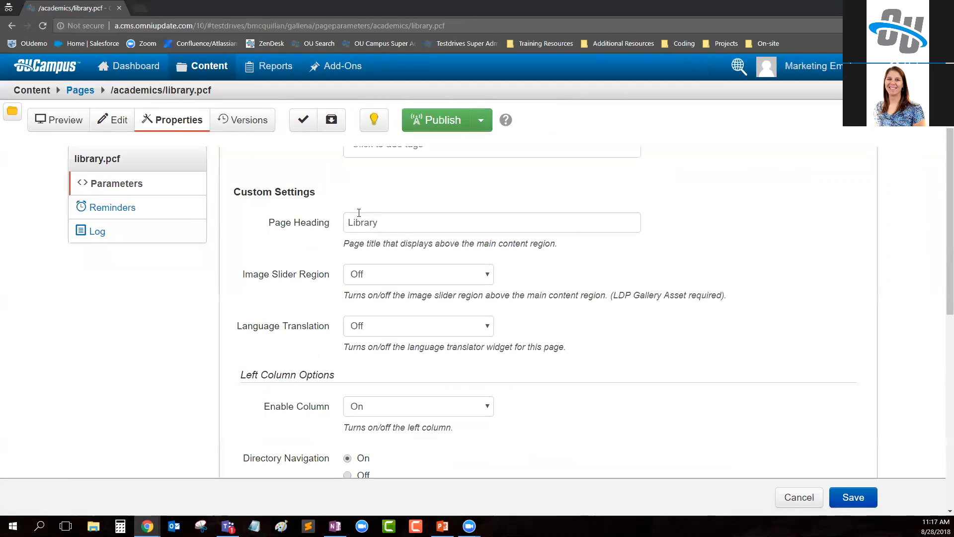
{"action": "scroll", "coordinate": [389, 331], "scroll_direction": "down", "scroll_amount": 10}
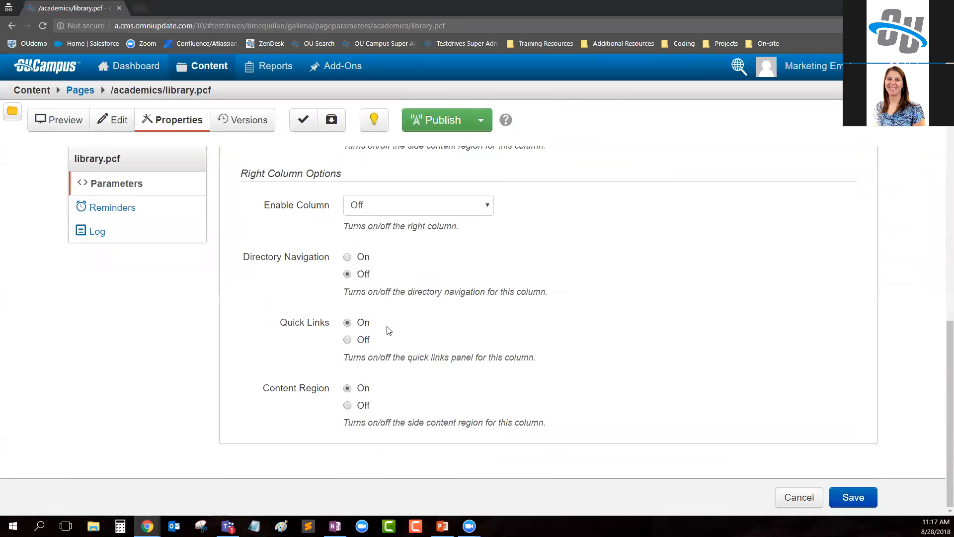
{"action": "scroll", "coordinate": [391, 410], "scroll_direction": "up", "scroll_amount": 10}
{"action": "scroll", "coordinate": [391, 348], "scroll_direction": "up", "scroll_amount": 2}
{"action": "scroll", "coordinate": [378, 338], "scroll_direction": "down", "scroll_amount": 1}
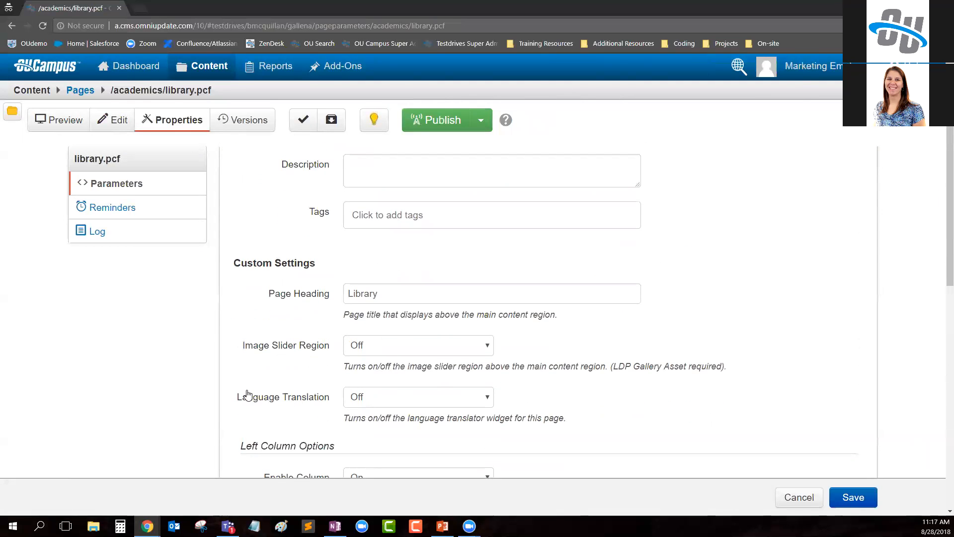
{"action": "left_click_drag", "start_coordinate": [242, 350], "coordinate": [331, 350]}
{"action": "key", "text": "ctrl+c"}
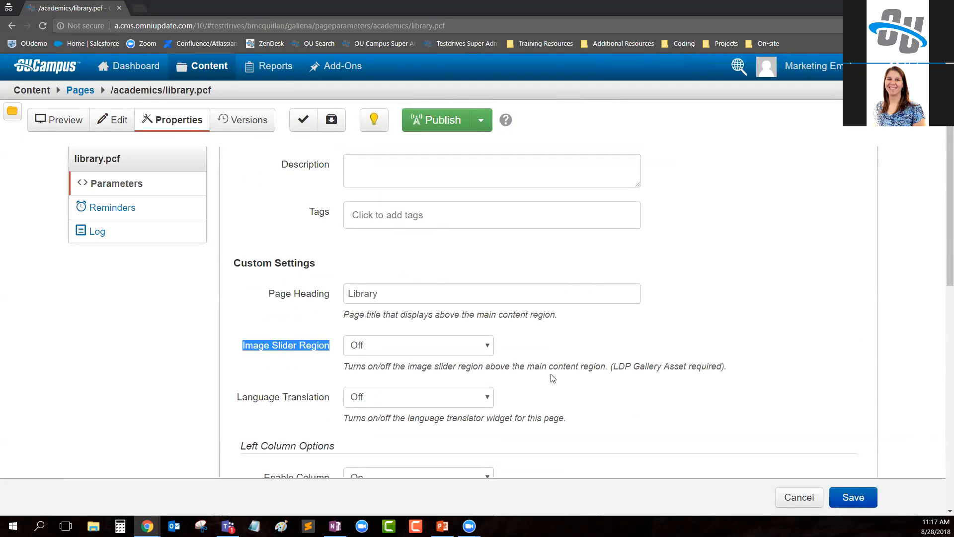
{"action": "left_click", "coordinate": [374, 119]}
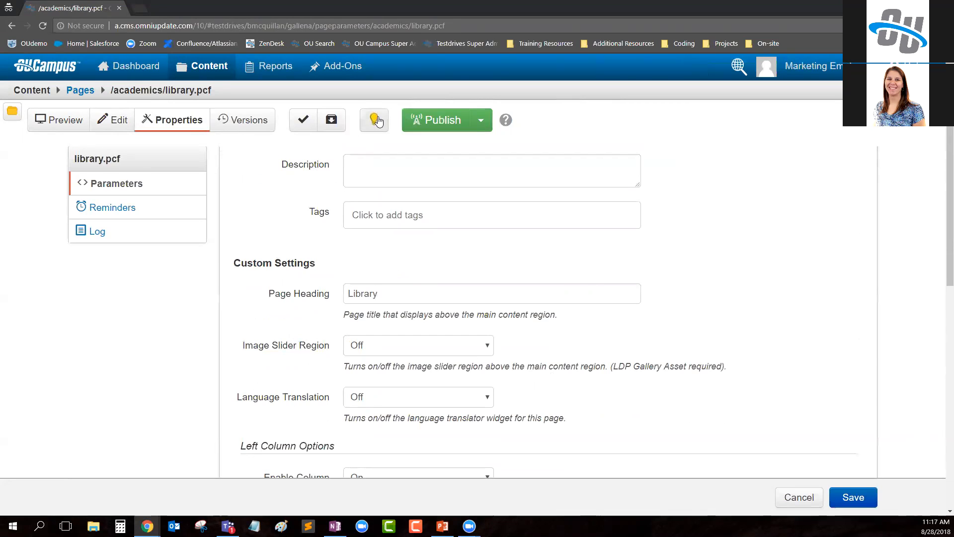
- Return to the administrator's window, open the library page's source code and find "Image Slider Region"
{"action": "key", "text": "alt+Tab"}
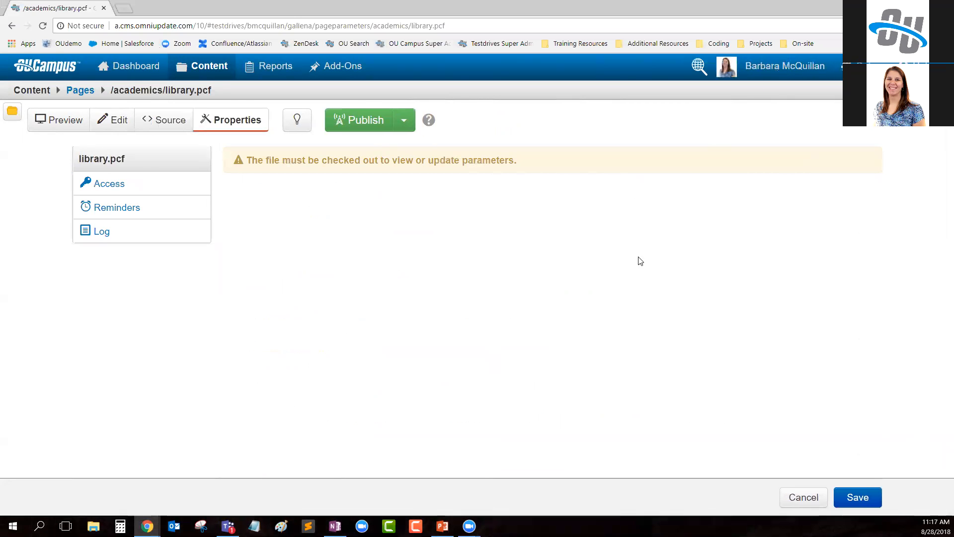
{"action": "left_click", "coordinate": [179, 123]}
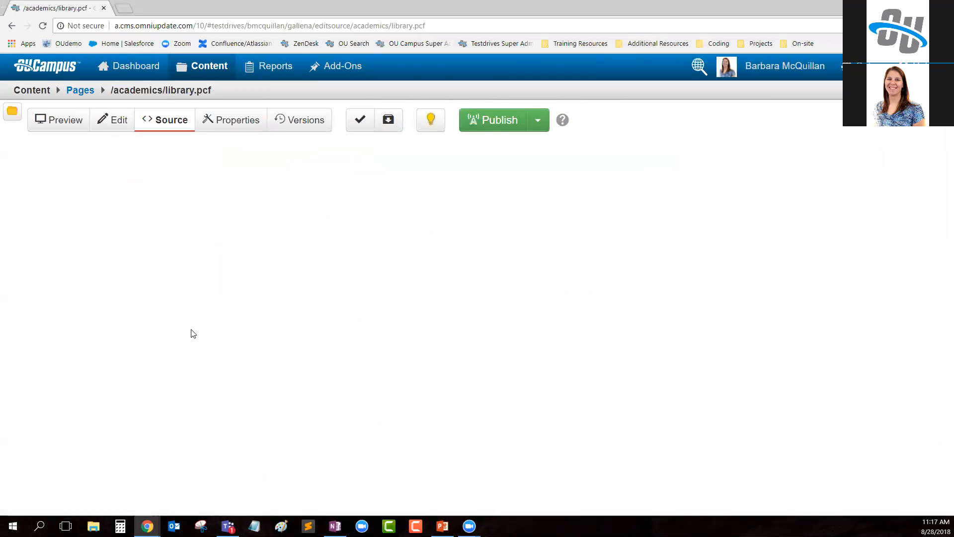
{"action": "left_click", "coordinate": [183, 156]}
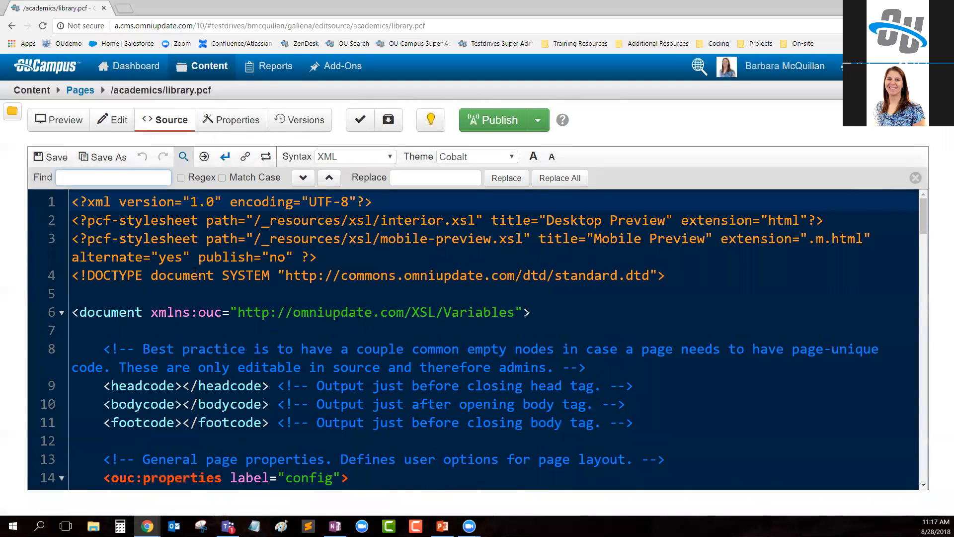
{"action": "key", "text": "ctrl+v"}
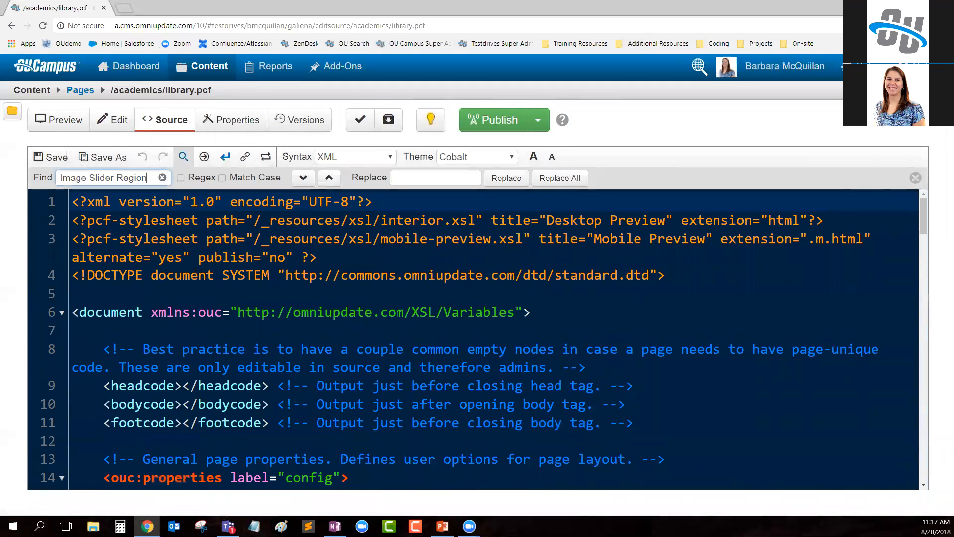
{"action": "key", "text": "Return"}
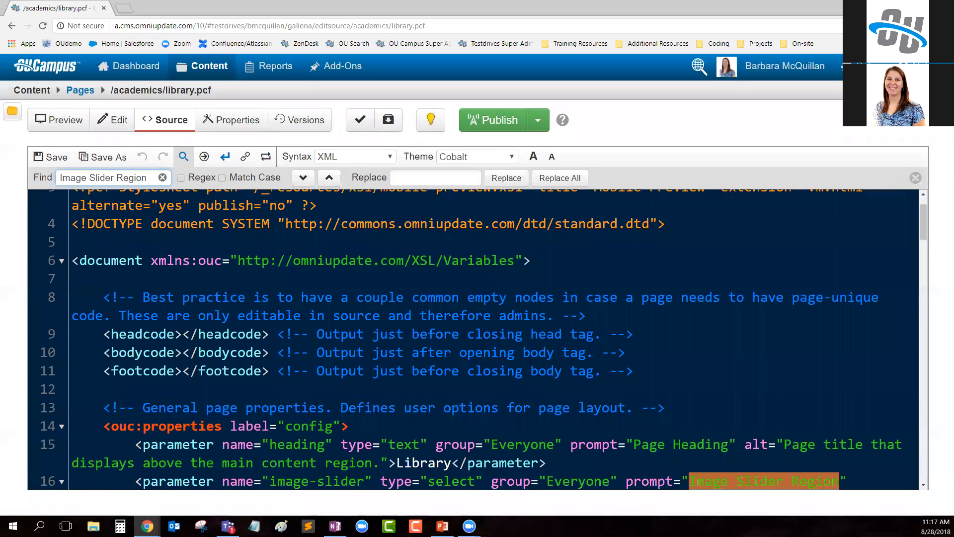
{"action": "scroll", "coordinate": [244, 423], "scroll_direction": "down", "scroll_amount": 1}
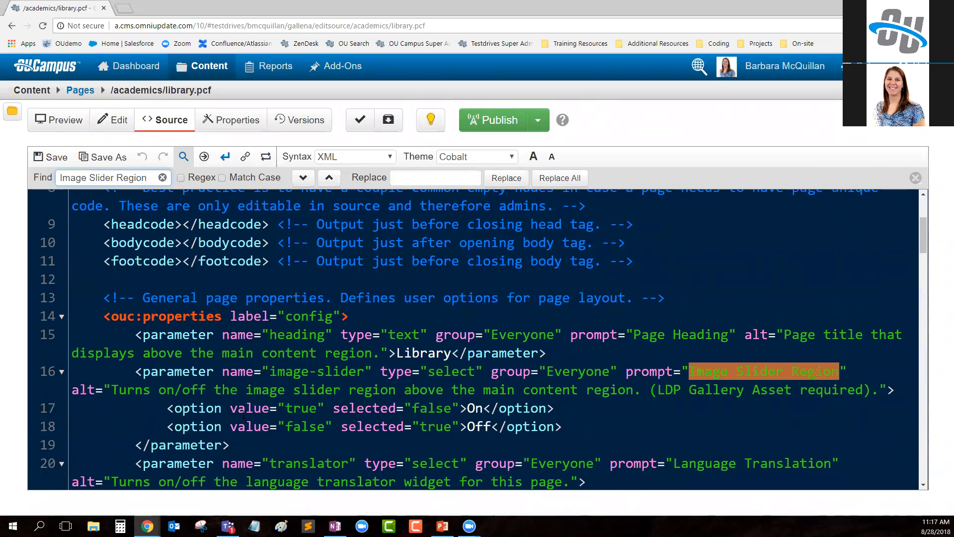
- Examine the ouc:properties tag, the image-slider parameter tag and its prompt text by highlighting each in turn
{"action": "left_click_drag", "start_coordinate": [106, 316], "coordinate": [220, 326]}
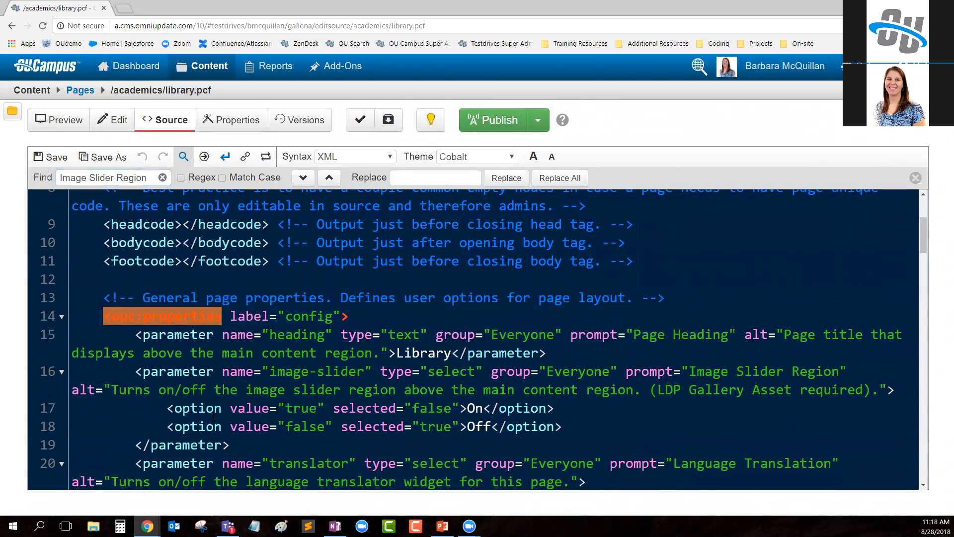
{"action": "left_click", "coordinate": [171, 389]}
{"action": "left_click_drag", "start_coordinate": [135, 372], "coordinate": [214, 374]}
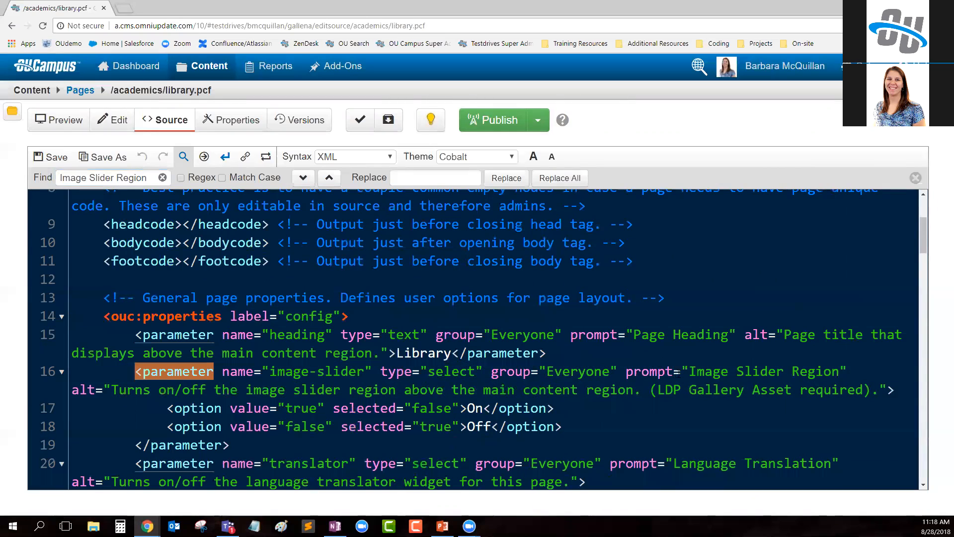
{"action": "left_click_drag", "start_coordinate": [689, 372], "coordinate": [840, 372]}
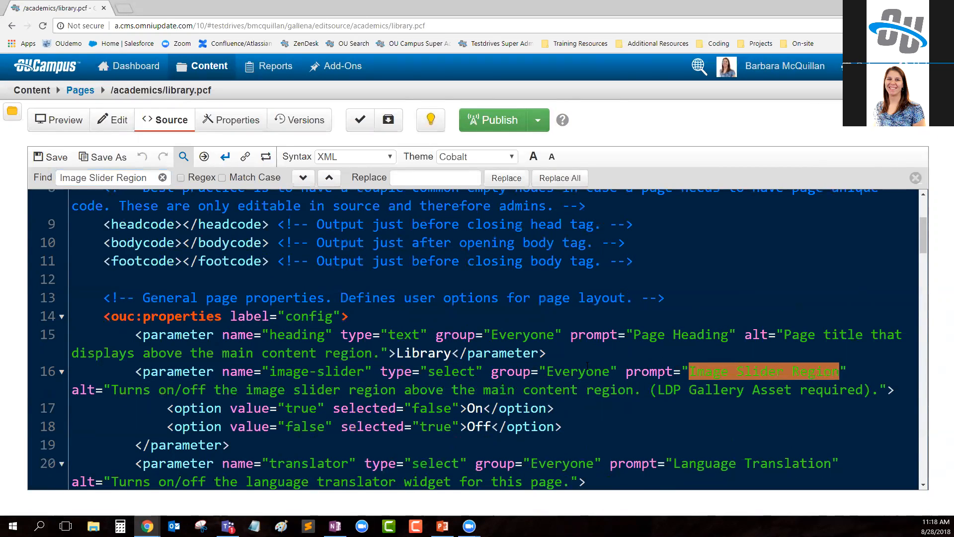
- Set the image-slider parameter's group to "admissions" and save the page
{"action": "double_click", "coordinate": [613, 373]}
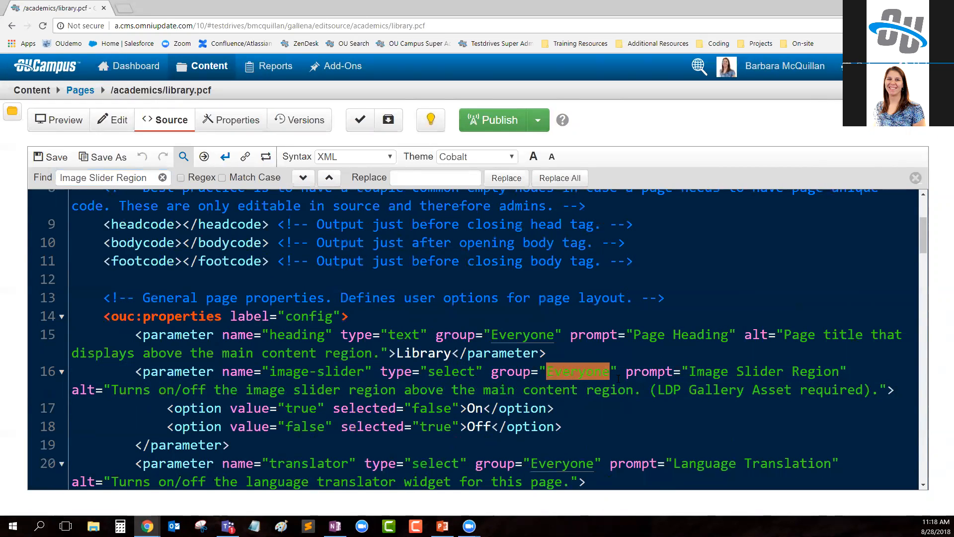
{"action": "type", "text": "admissions"}
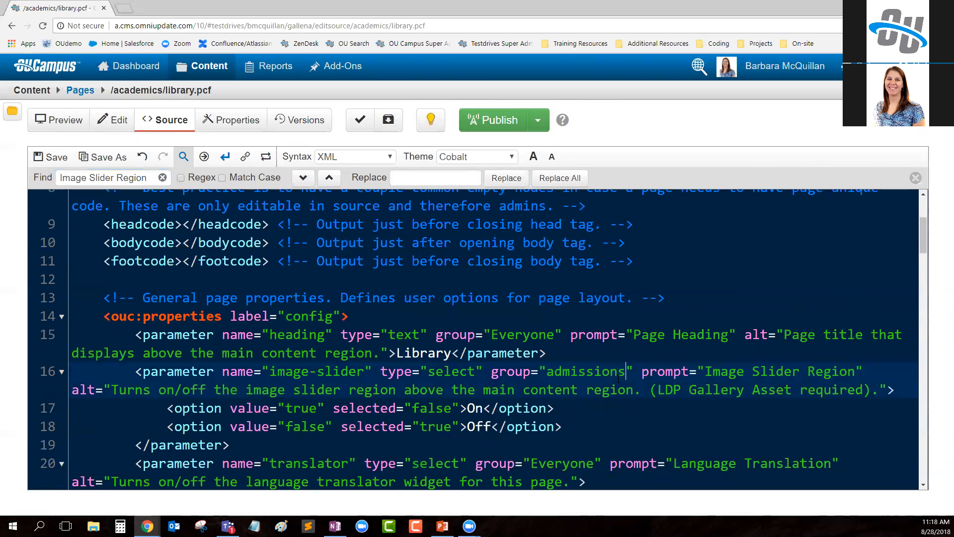
{"action": "left_click", "coordinate": [48, 158]}
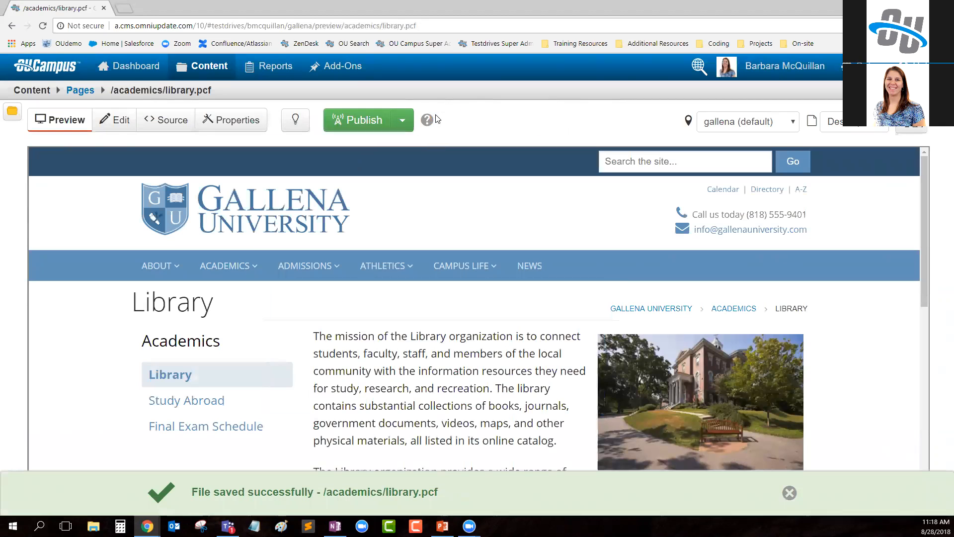
- Switch to the marketing employee's window, reload the library page's properties and check out the page
{"action": "mouse_move", "coordinate": [147, 526]}
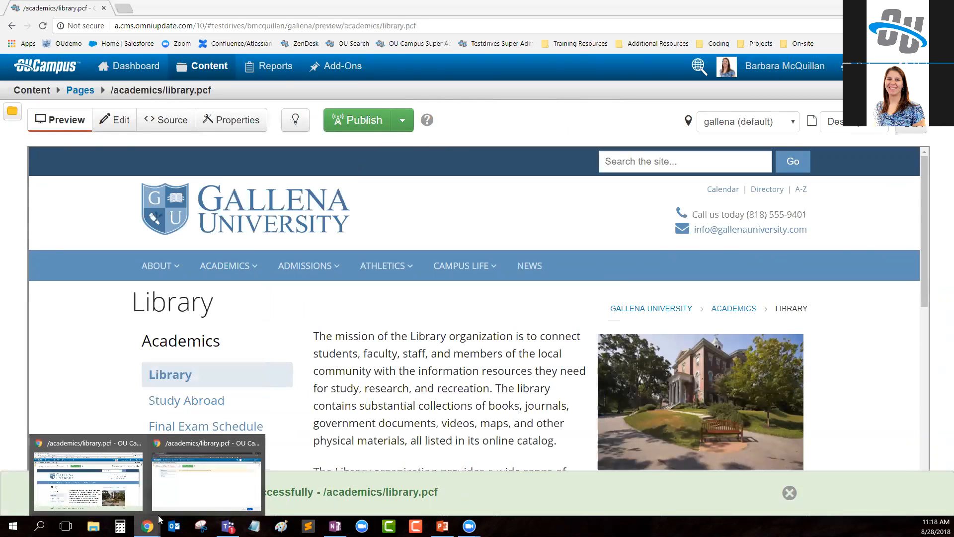
{"action": "left_click", "coordinate": [198, 485]}
{"action": "left_click", "coordinate": [43, 25]}
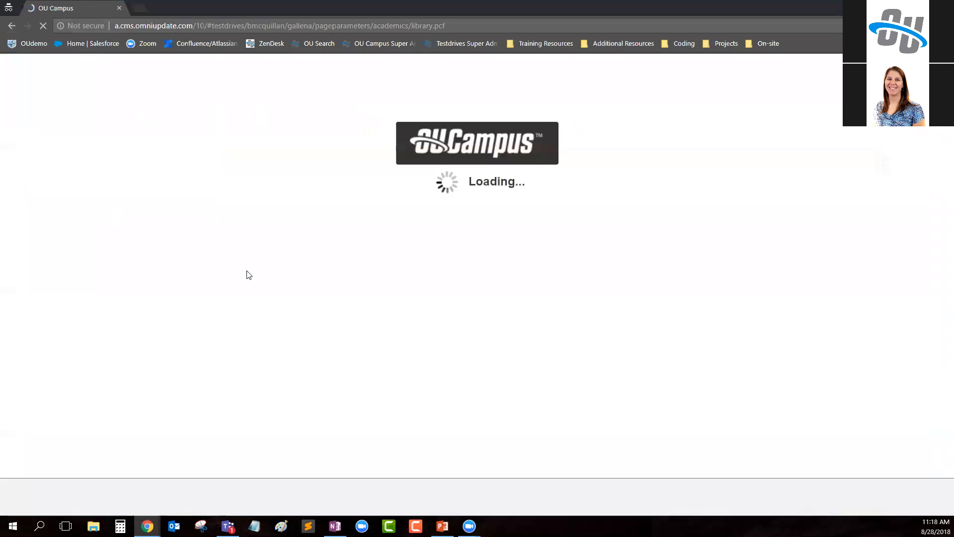
{"action": "left_click", "coordinate": [239, 120]}
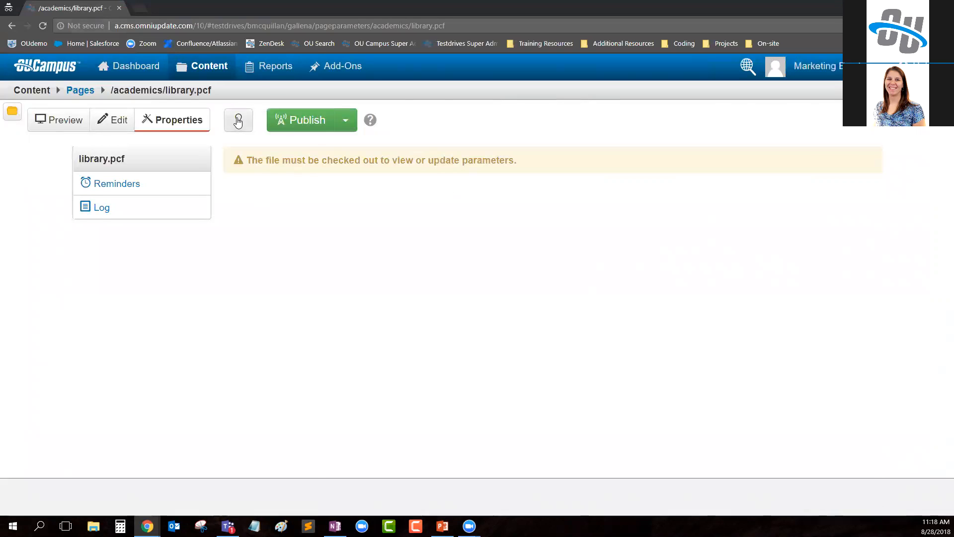
- Examine the "Left Column Options" section heading and its Enable Column parameter in the library page's properties
{"action": "scroll", "coordinate": [273, 380], "scroll_direction": "down", "scroll_amount": 3}
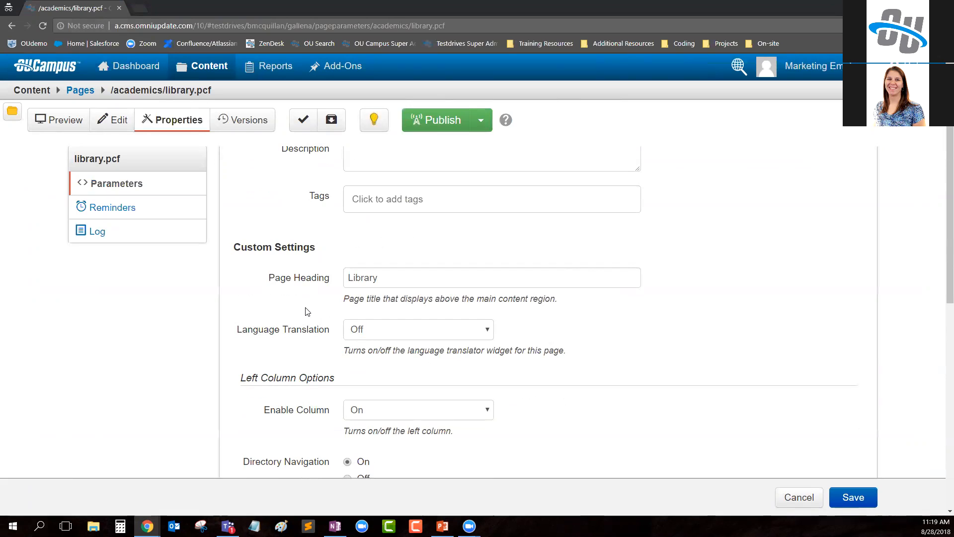
{"action": "scroll", "coordinate": [305, 323], "scroll_direction": "down", "scroll_amount": 1}
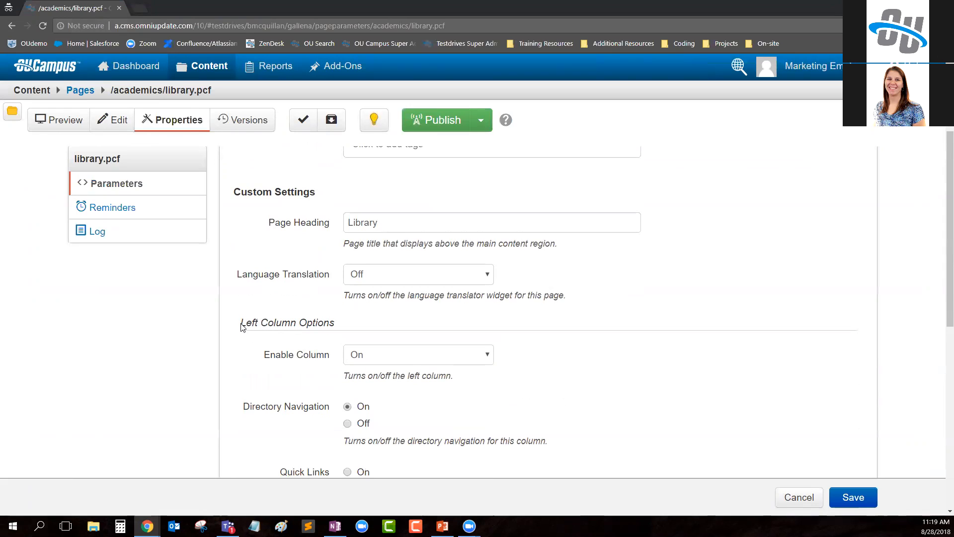
{"action": "left_click_drag", "start_coordinate": [235, 326], "coordinate": [349, 331]}
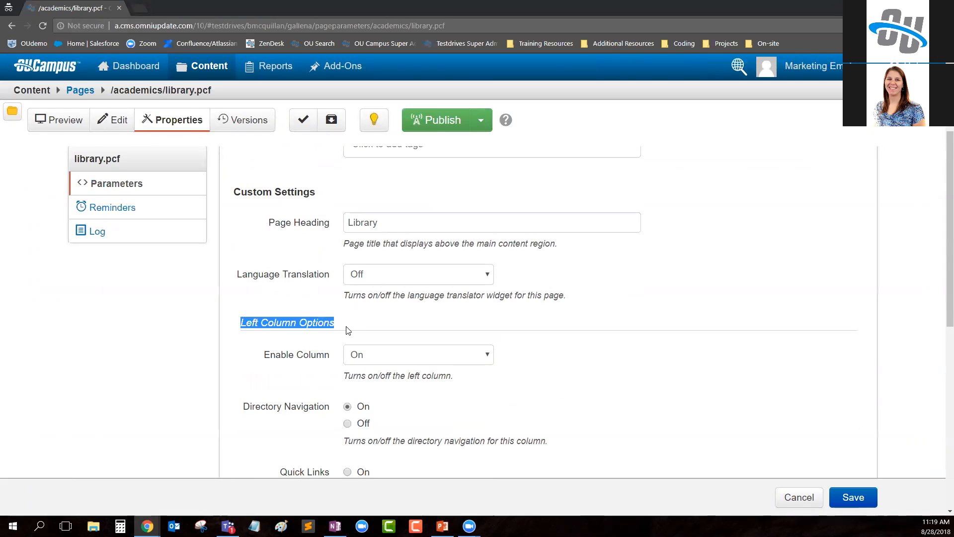
{"action": "left_click_drag", "start_coordinate": [262, 364], "coordinate": [335, 362]}
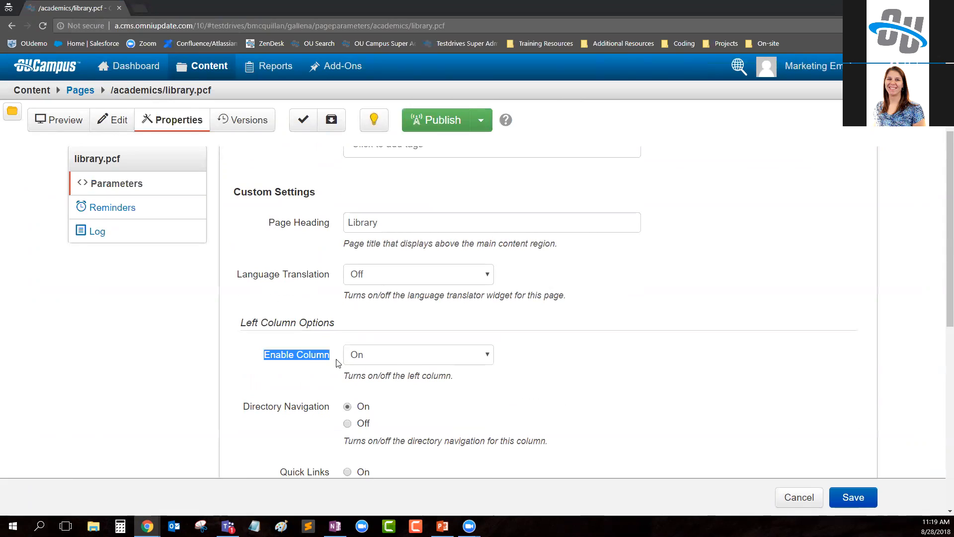
- Copy the "Left Column Options" heading, then check the library page back in and return to the administrator's window
{"action": "left_click_drag", "start_coordinate": [238, 323], "coordinate": [333, 329]}
{"action": "key", "text": "ctrl+c"}
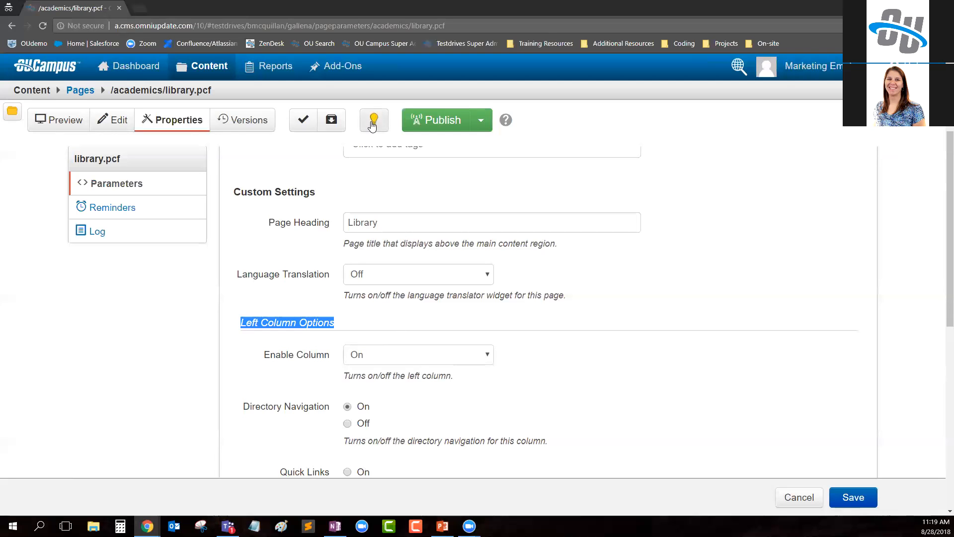
{"action": "left_click", "coordinate": [375, 120]}
{"action": "left_click", "coordinate": [890, 7]}
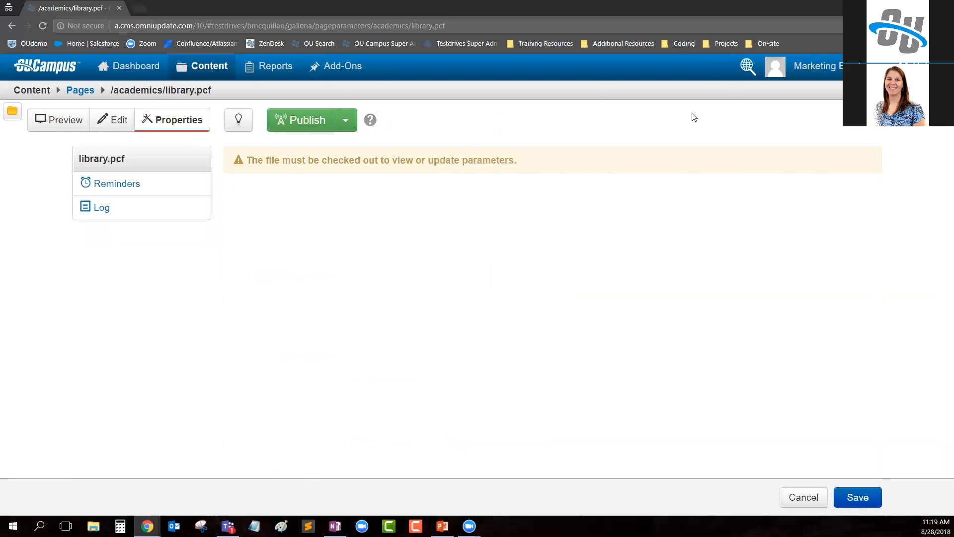
- Open the library page's source code and find "Left Column Options"
{"action": "left_click", "coordinate": [173, 122]}
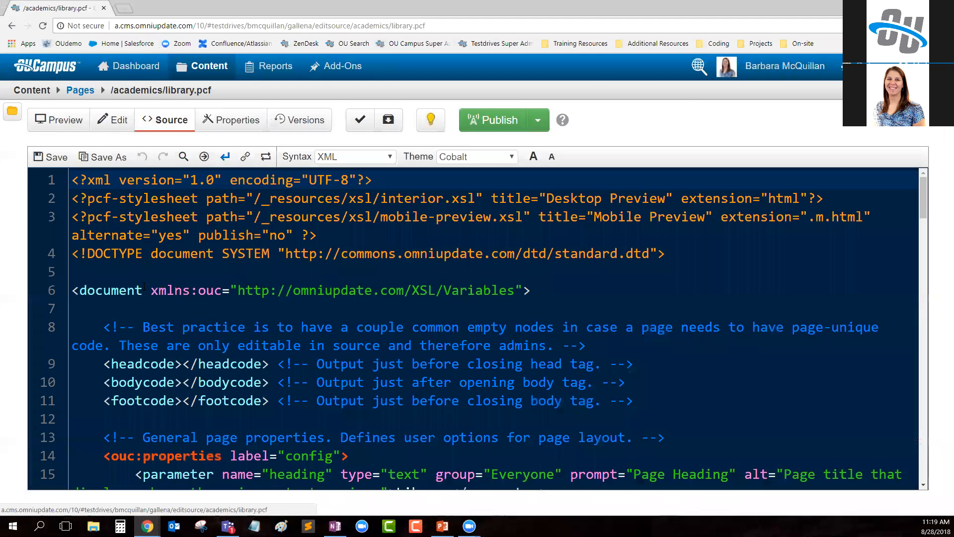
{"action": "left_click", "coordinate": [183, 157]}
{"action": "key", "text": "ctrl+v"}
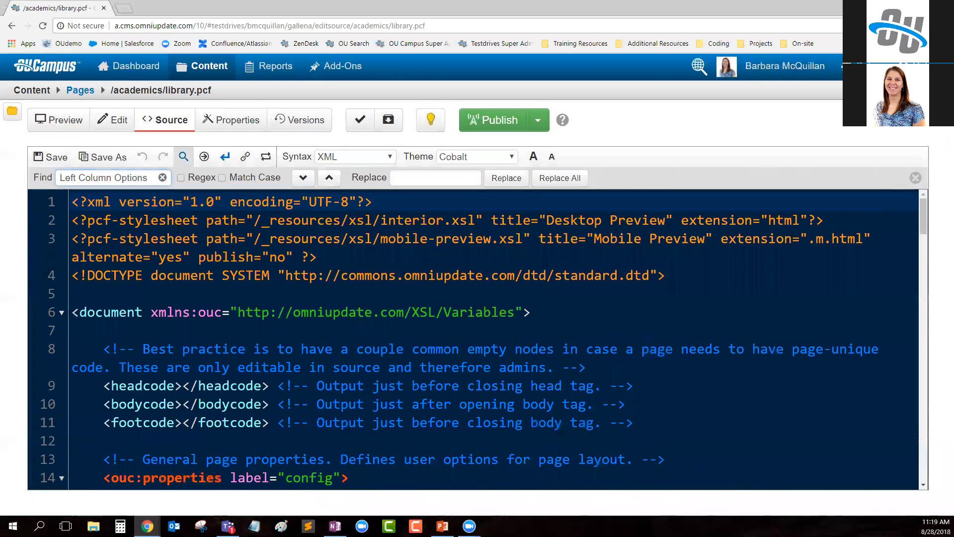
{"action": "key", "text": "Return"}
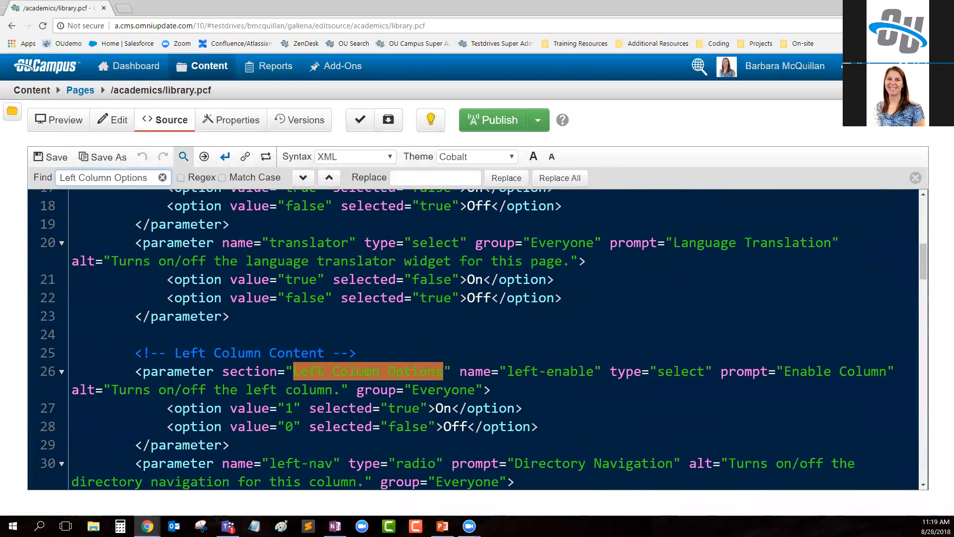
- Examine the left column parameter tag, its section attribute, and the Enable Column, Directory Navigation, Quick Links and Content Region prompts by highlighting them
{"action": "left_click", "coordinate": [139, 371]}
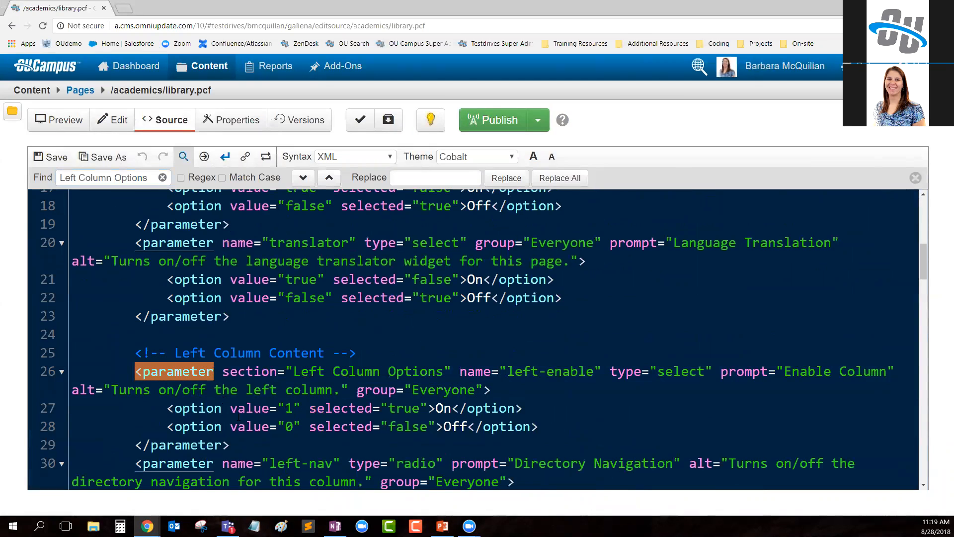
{"action": "left_click_drag", "start_coordinate": [221, 371], "coordinate": [451, 373]}
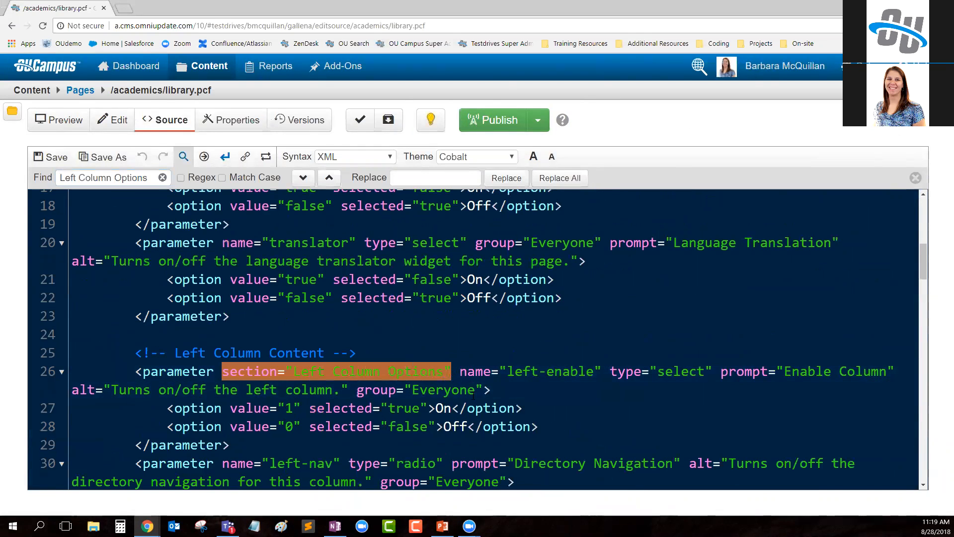
{"action": "scroll", "coordinate": [504, 401], "scroll_direction": "down", "scroll_amount": 1}
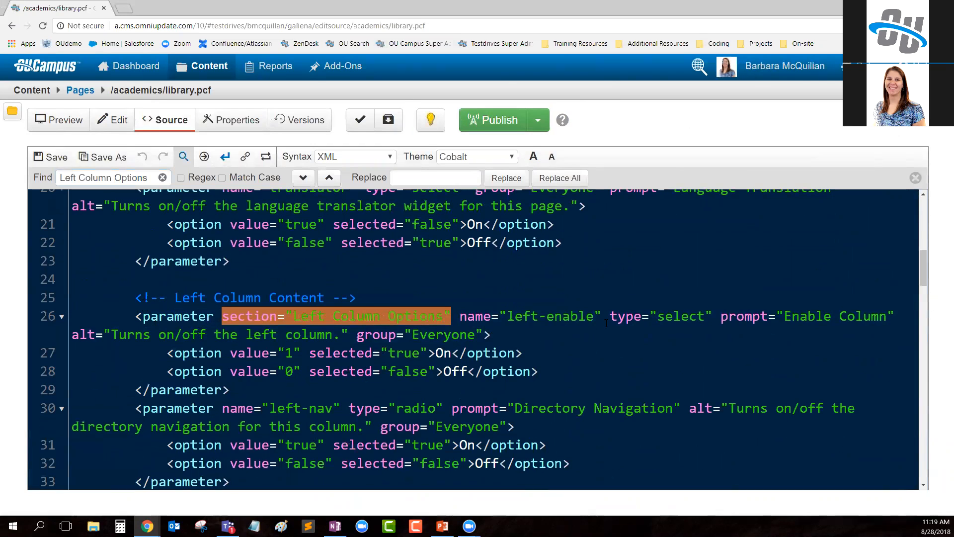
{"action": "left_click_drag", "start_coordinate": [786, 316], "coordinate": [869, 330]}
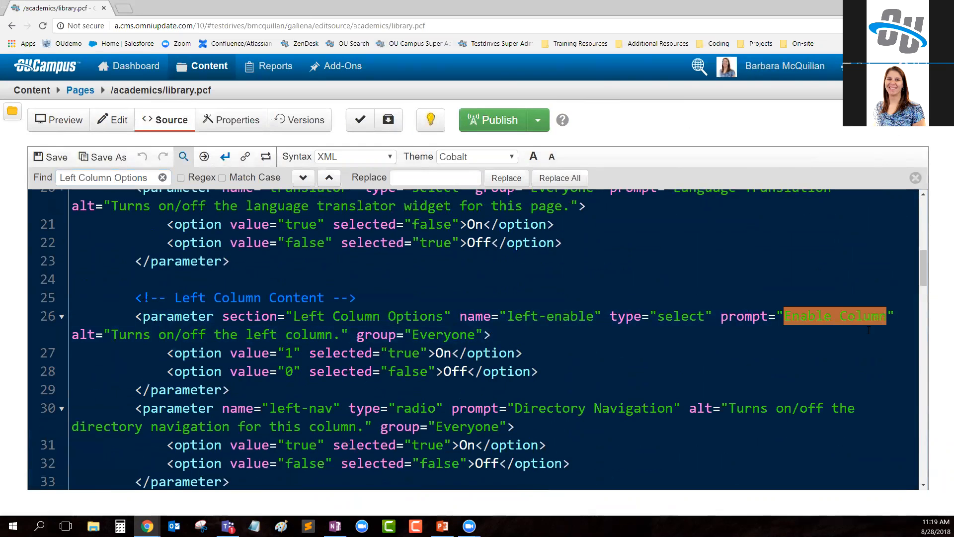
{"action": "left_click_drag", "start_coordinate": [515, 408], "coordinate": [680, 409]}
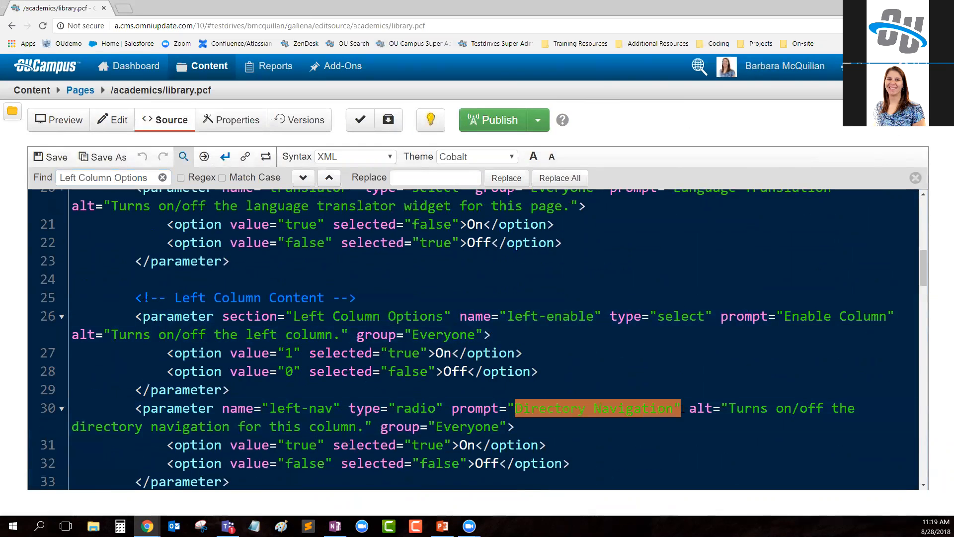
{"action": "scroll", "coordinate": [646, 388], "scroll_direction": "down", "scroll_amount": 3}
{"action": "left_click_drag", "start_coordinate": [570, 336], "coordinate": [650, 336]}
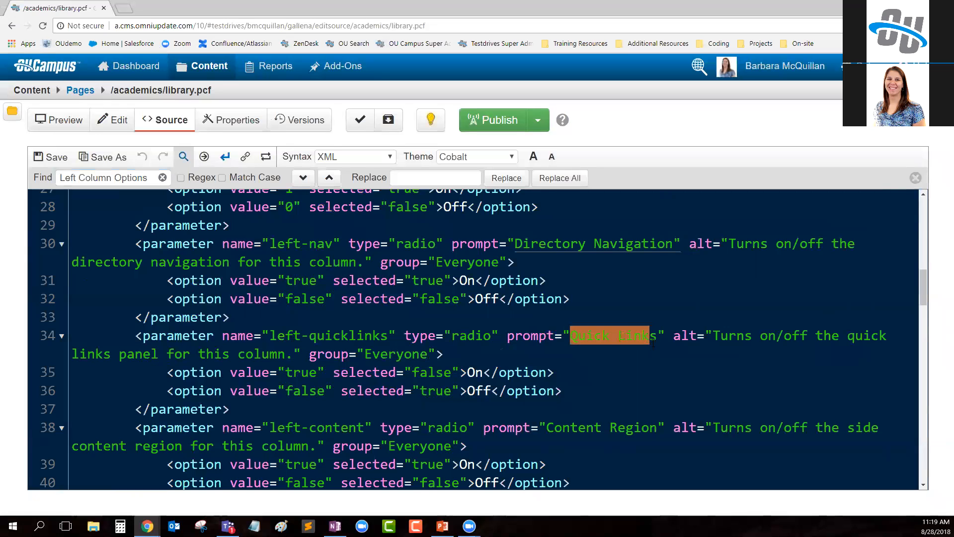
{"action": "left_click_drag", "start_coordinate": [547, 428], "coordinate": [657, 429]}
- Set the left-enable parameter's group to "admissions" and save the page
{"action": "scroll", "coordinate": [657, 428], "scroll_direction": "up", "scroll_amount": 3}
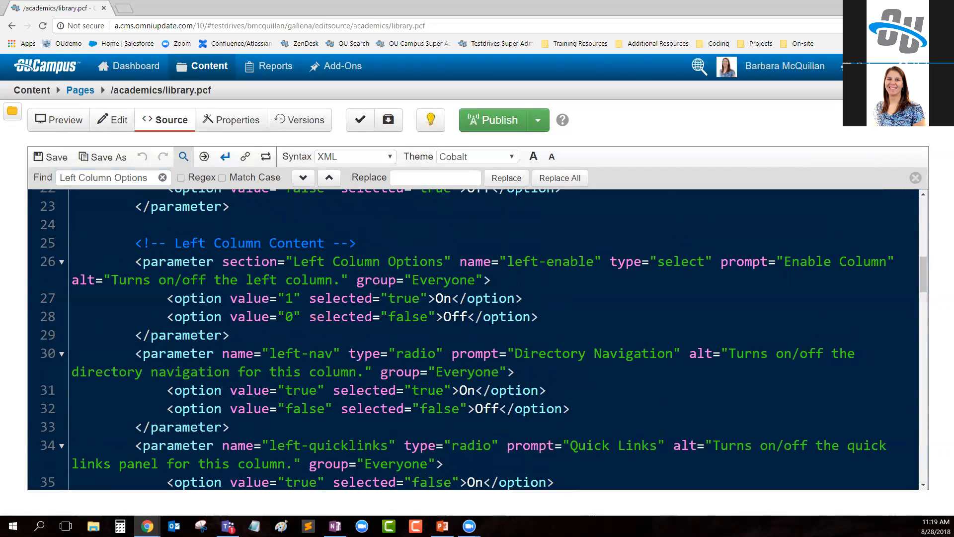
{"action": "left_click_drag", "start_coordinate": [414, 280], "coordinate": [476, 280]}
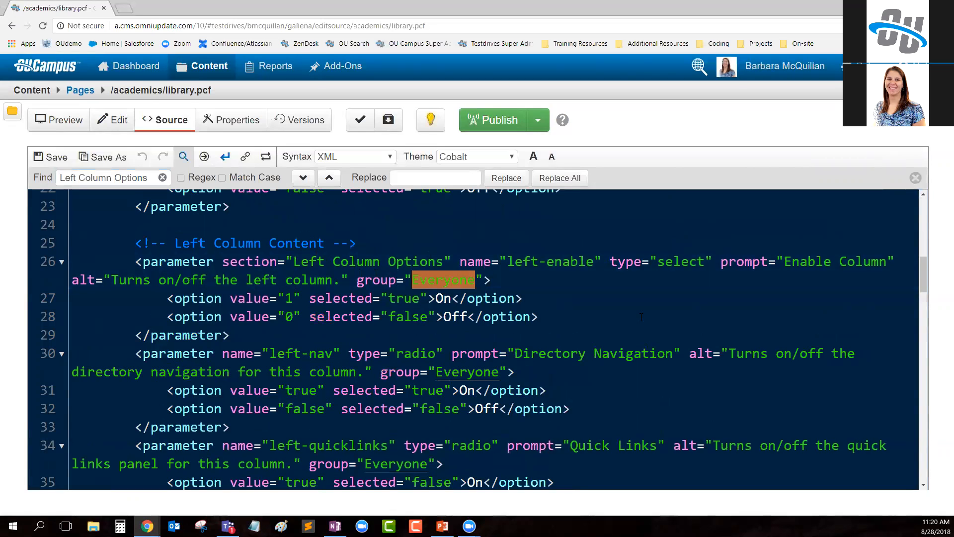
{"action": "type", "text": "admissions"}
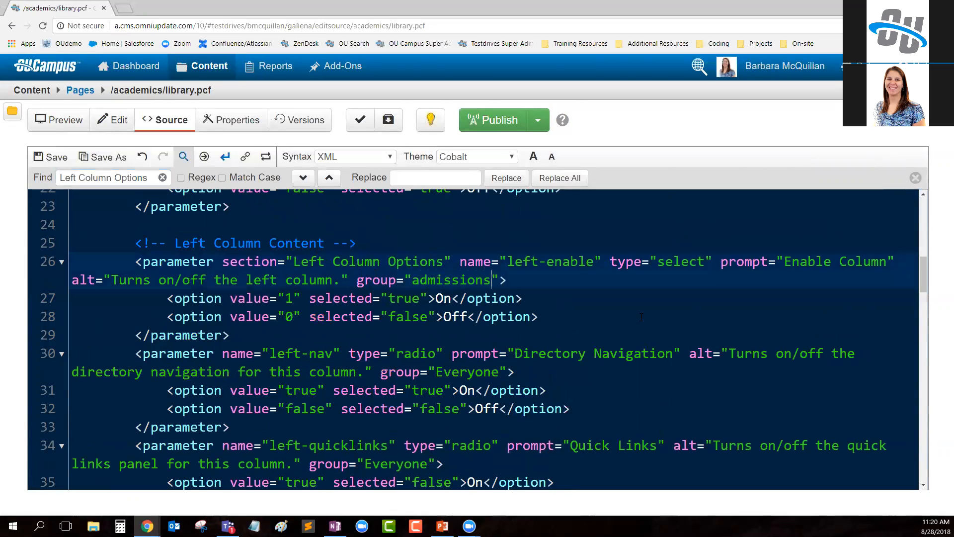
{"action": "left_click", "coordinate": [49, 156]}
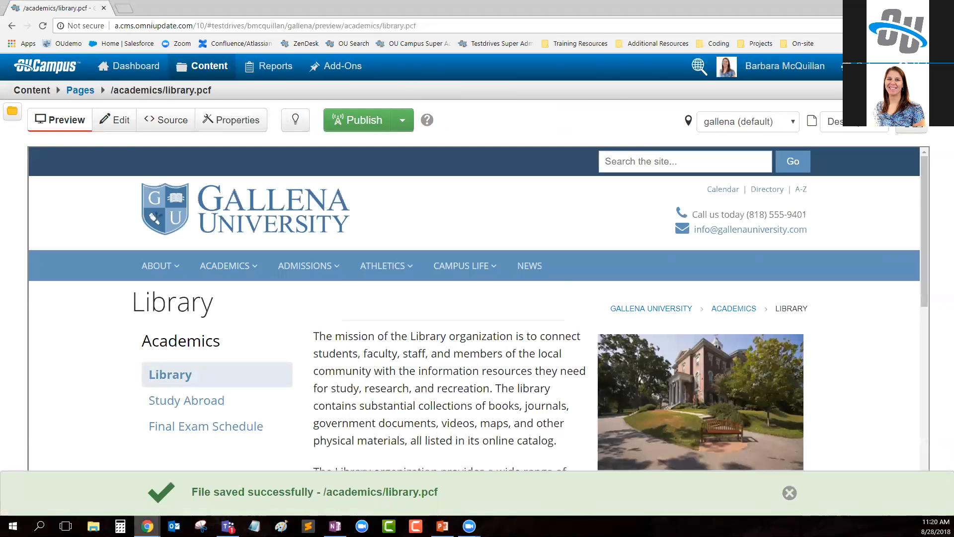
- Switch to the marketing employee's window, reload the library page's properties and check the page out again
{"action": "mouse_move", "coordinate": [147, 526]}
{"action": "left_click", "coordinate": [213, 492]}
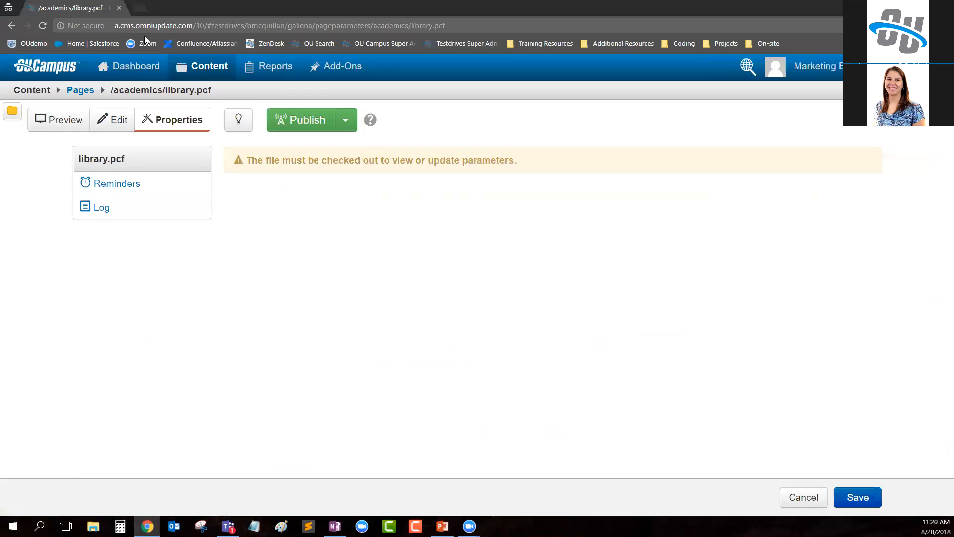
{"action": "left_click", "coordinate": [45, 28]}
{"action": "mouse_move", "coordinate": [129, 70]}
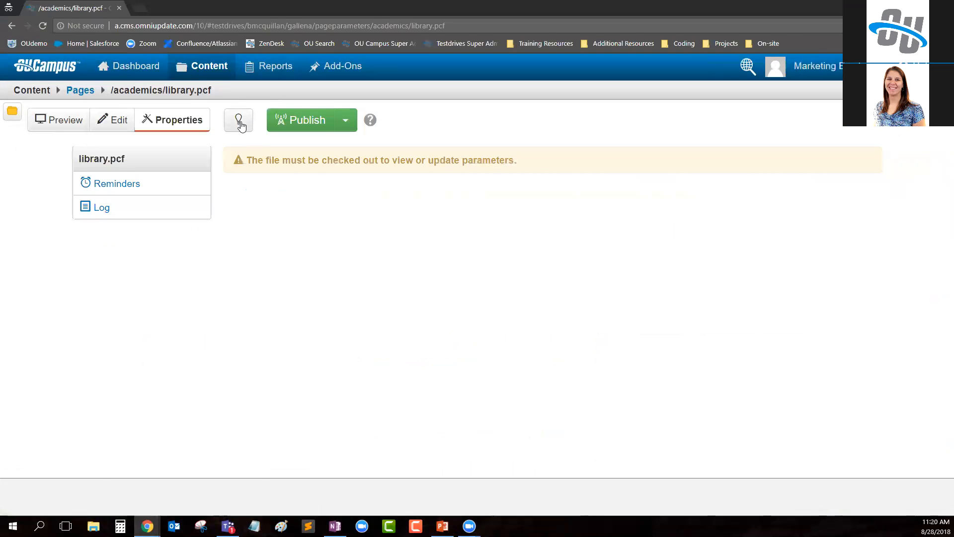
{"action": "left_click", "coordinate": [239, 121]}
- Examine the Directory Navigation, Quick Links and Content Region parameters under Custom Settings by highlighting their labels
{"action": "scroll", "coordinate": [336, 272], "scroll_direction": "down", "scroll_amount": 3}
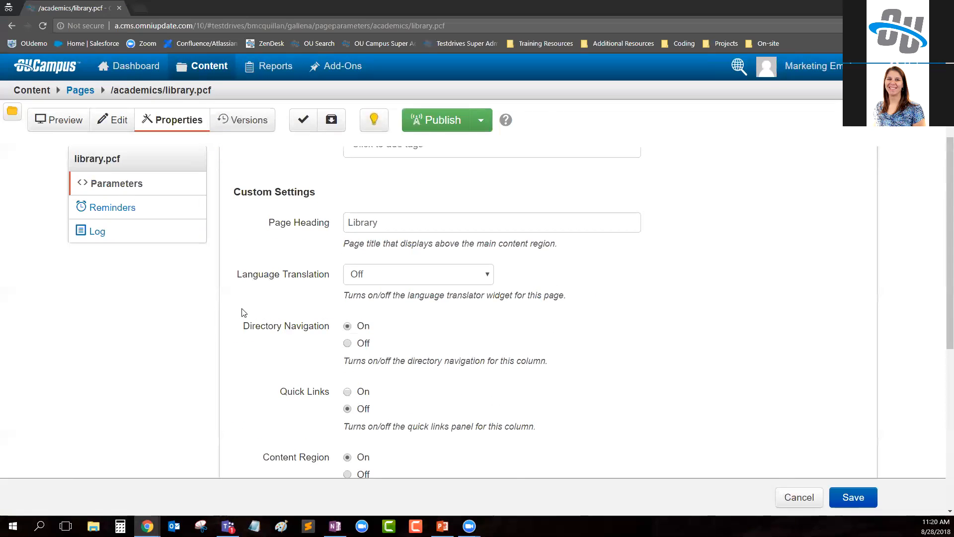
{"action": "left_click_drag", "start_coordinate": [274, 333], "coordinate": [333, 327]}
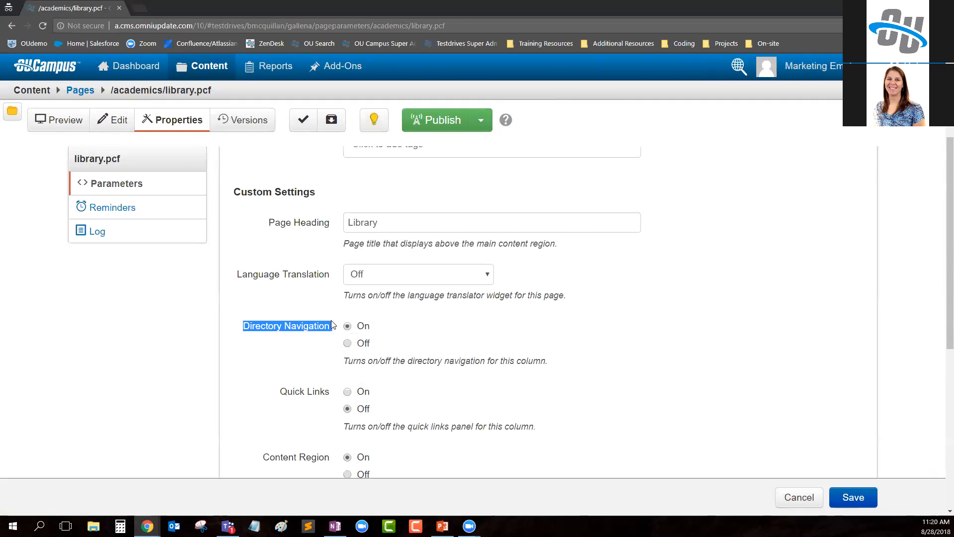
{"action": "left_click_drag", "start_coordinate": [277, 394], "coordinate": [317, 417]}
{"action": "scroll", "coordinate": [248, 419], "scroll_direction": "down", "scroll_amount": 1}
{"action": "left_click_drag", "start_coordinate": [262, 404], "coordinate": [331, 404]}
- Examine the Right Column Options section, including its Enable Column parameter and the remaining column settings
{"action": "scroll", "coordinate": [480, 394], "scroll_direction": "down", "scroll_amount": 1}
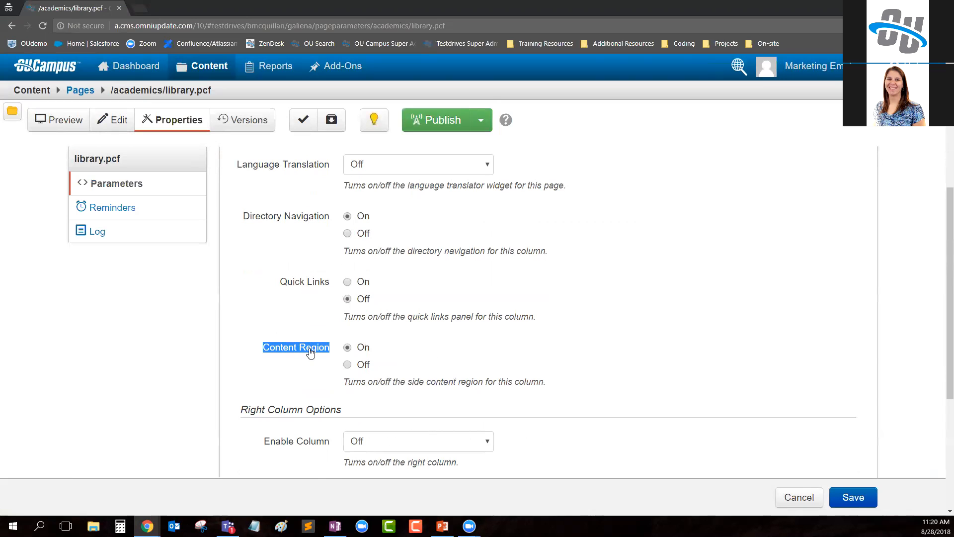
{"action": "scroll", "coordinate": [515, 272], "scroll_direction": "down", "scroll_amount": 2}
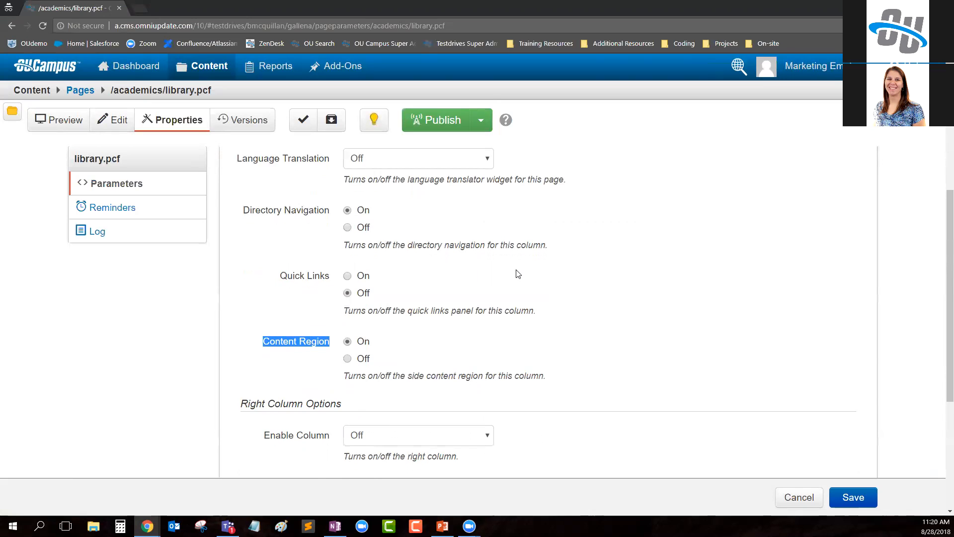
{"action": "left_click_drag", "start_coordinate": [241, 301], "coordinate": [342, 302]}
{"action": "left_click_drag", "start_coordinate": [256, 338], "coordinate": [336, 337]}
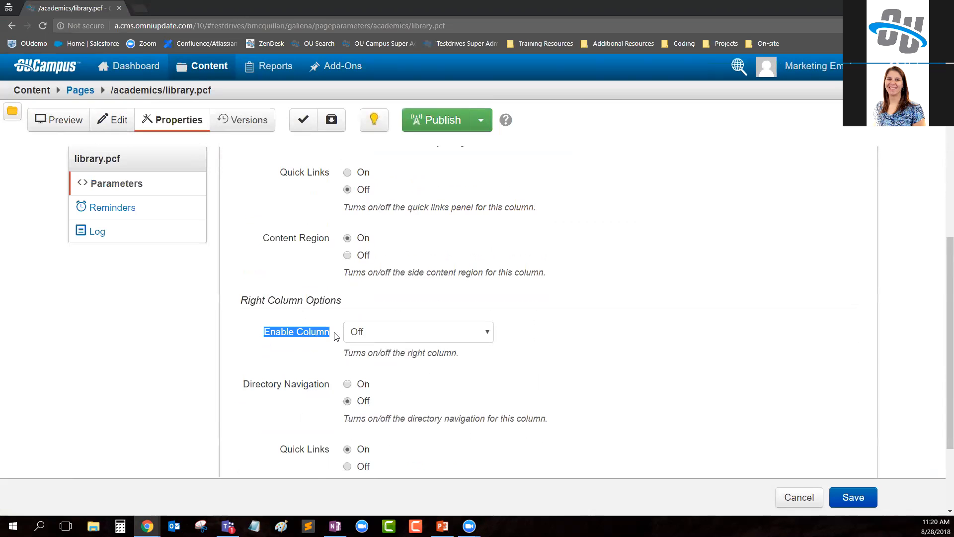
{"action": "scroll", "coordinate": [338, 338], "scroll_direction": "down", "scroll_amount": 1}
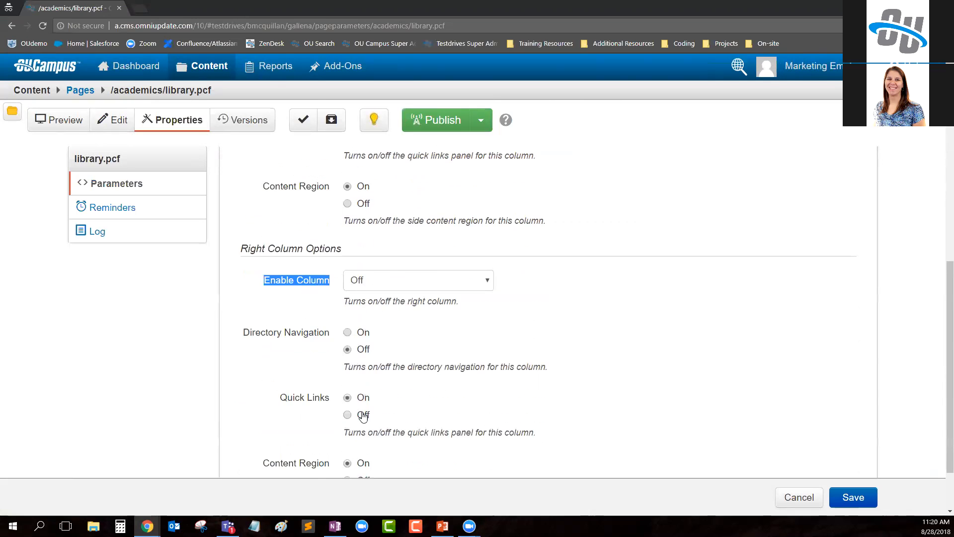
{"action": "scroll", "coordinate": [373, 428], "scroll_direction": "down", "scroll_amount": 2}
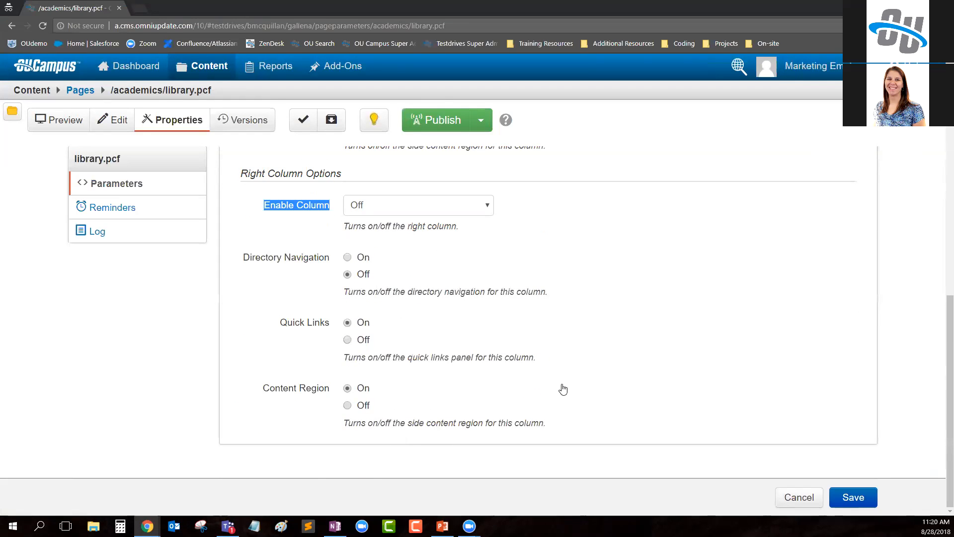
{"action": "scroll", "coordinate": [562, 388], "scroll_direction": "up", "scroll_amount": 3}
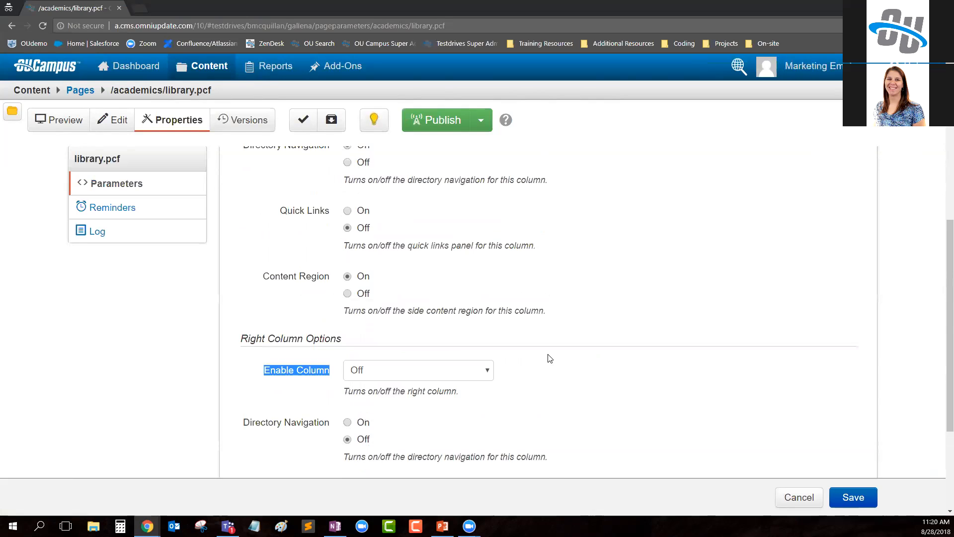
- Check the library page back in and open the Sites setup in the administrator's window
{"action": "left_click", "coordinate": [374, 122]}
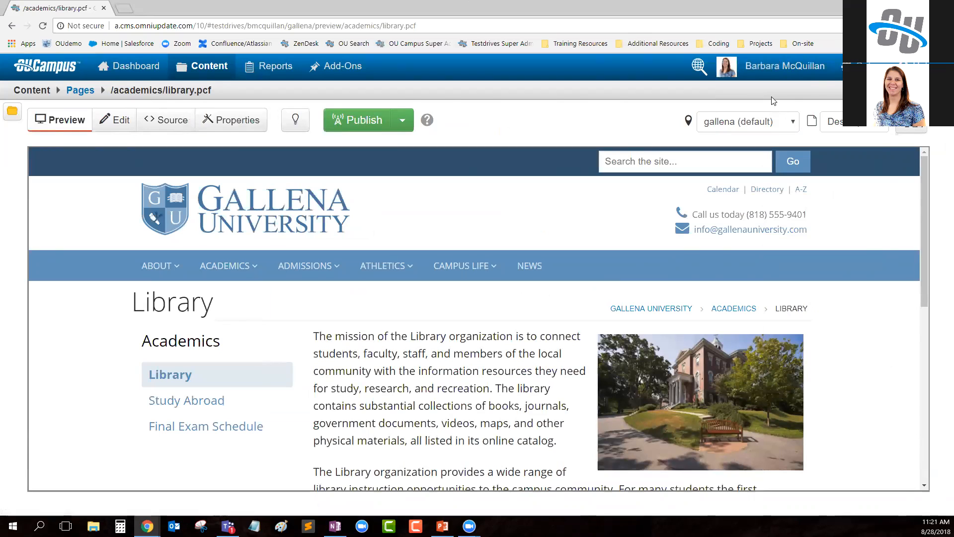
{"action": "mouse_move", "coordinate": [849, 66]}
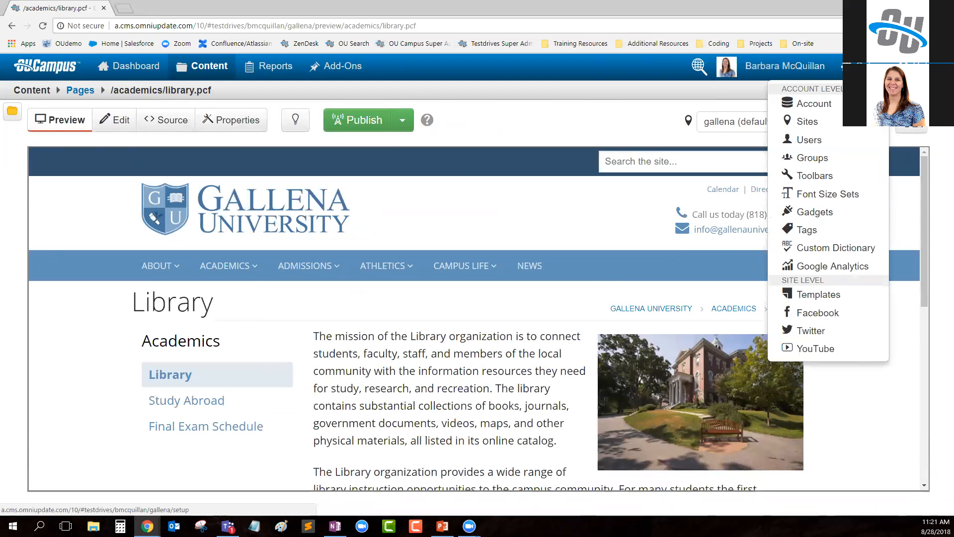
{"action": "left_click", "coordinate": [809, 124]}
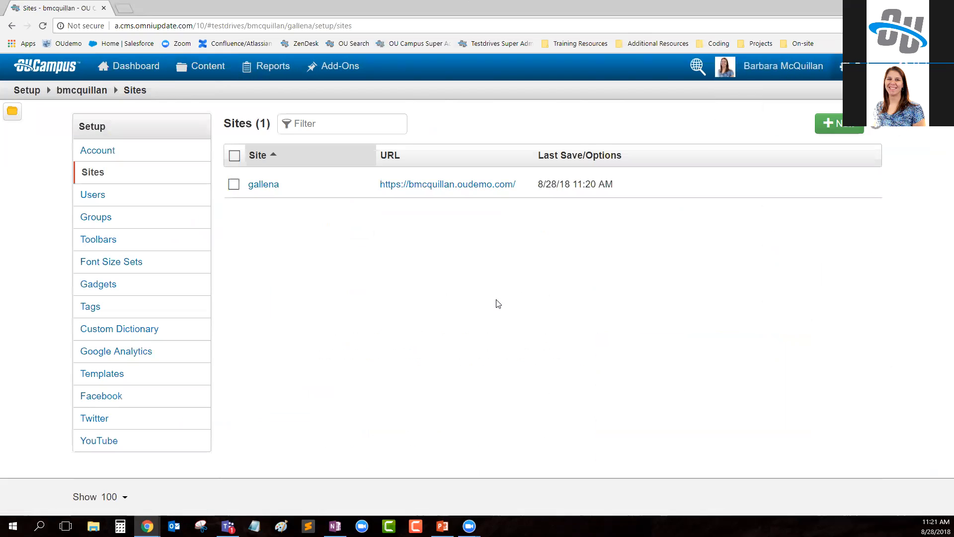
- Open the site access settings of the gallena site and highlight the Recursive Modification heading
{"action": "left_click", "coordinate": [560, 189]}
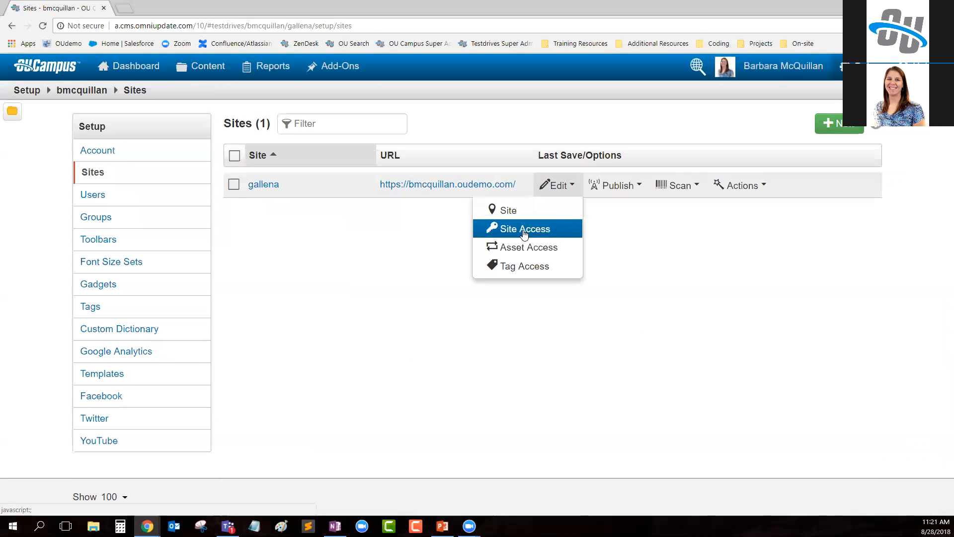
{"action": "left_click", "coordinate": [543, 234]}
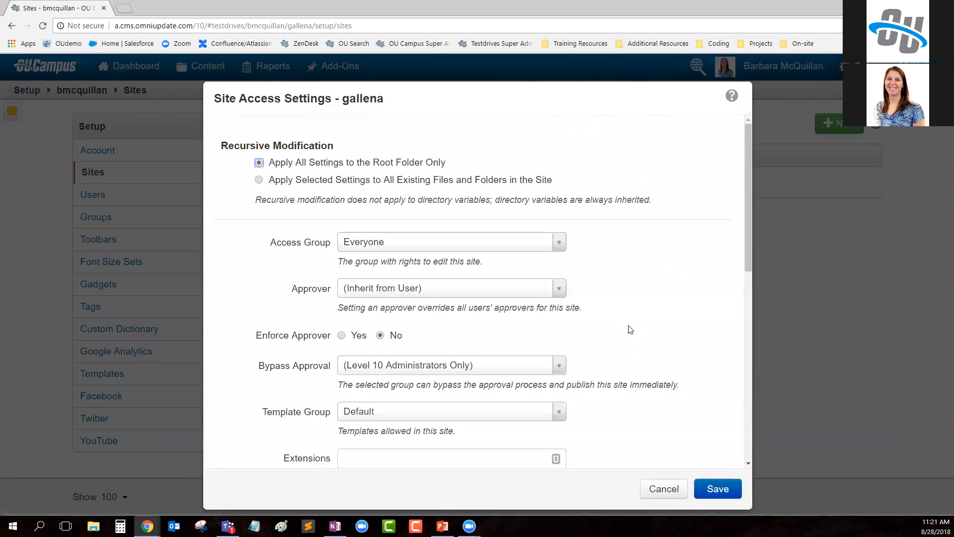
{"action": "left_click_drag", "start_coordinate": [221, 145], "coordinate": [335, 149]}
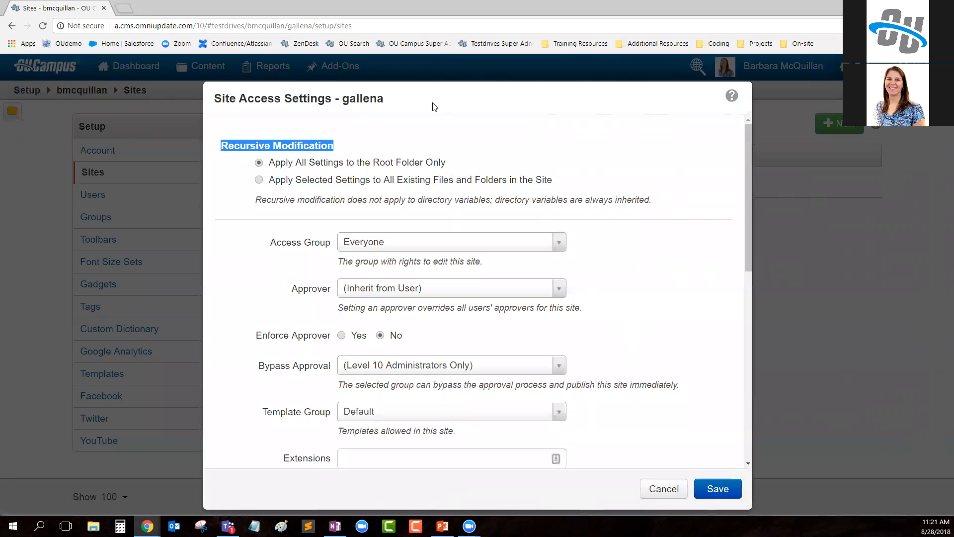
- Compare the two Recursive Modification options of the gallena site's access settings and highlight the Access Group label
{"action": "left_click", "coordinate": [259, 180]}
{"action": "left_click_drag", "start_coordinate": [272, 183], "coordinate": [606, 194]}
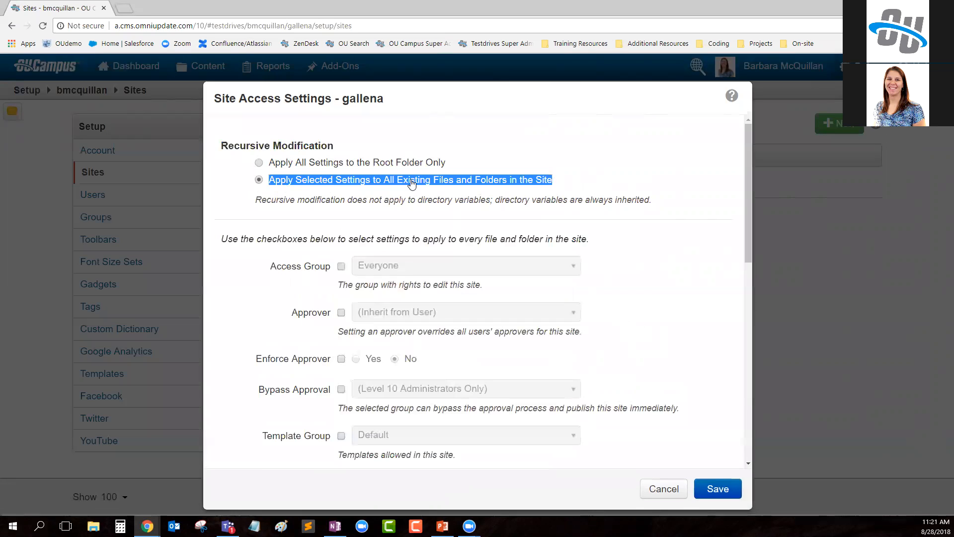
{"action": "left_click", "coordinate": [259, 164]}
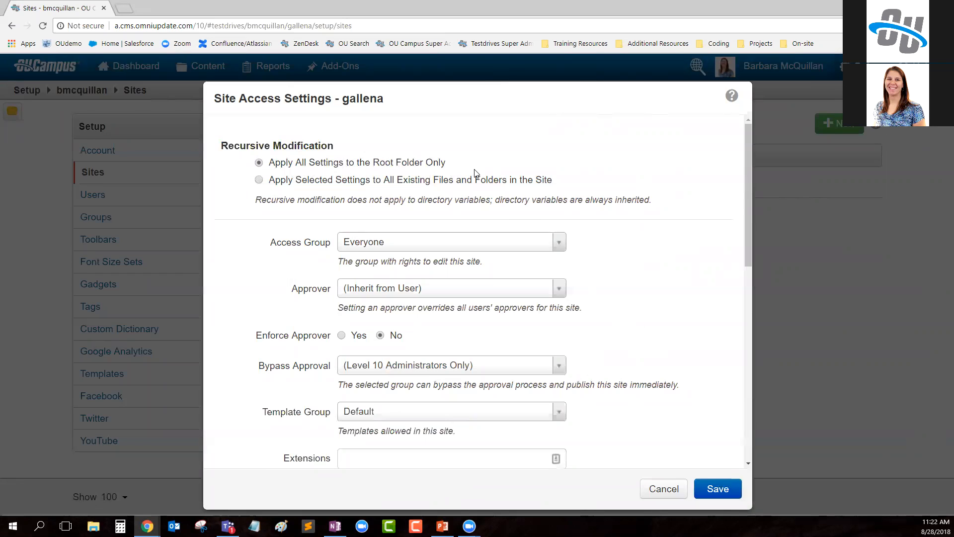
{"action": "left_click_drag", "start_coordinate": [267, 244], "coordinate": [331, 249]}
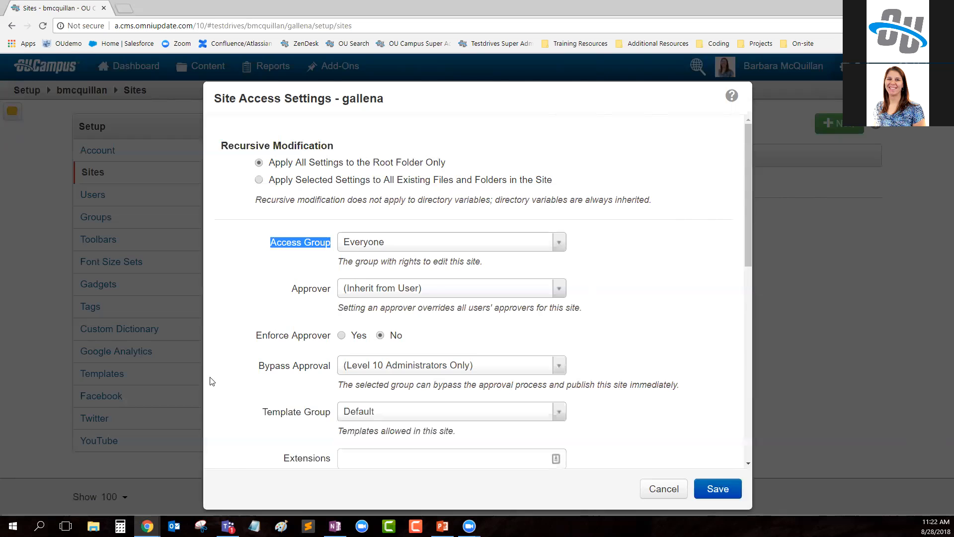
- Switch to the marketing employee's window and examine the new-content options available in the site's root folder
{"action": "mouse_move", "coordinate": [148, 526]}
{"action": "left_click", "coordinate": [207, 489]}
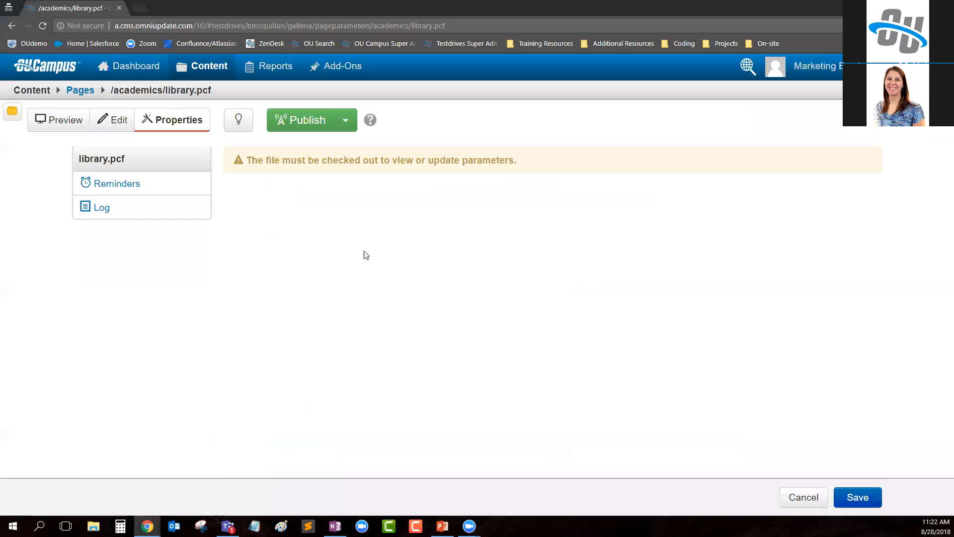
{"action": "mouse_move", "coordinate": [216, 75]}
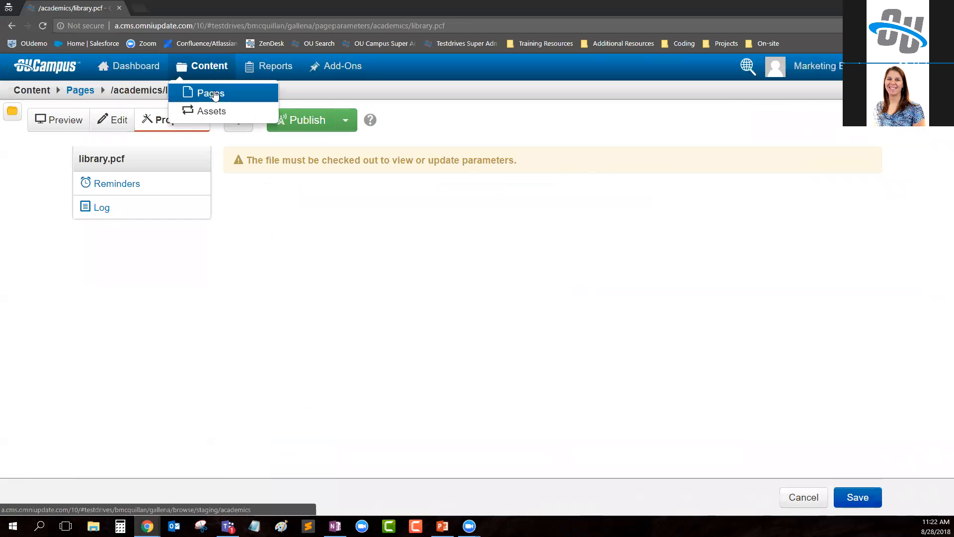
{"action": "left_click", "coordinate": [210, 93]}
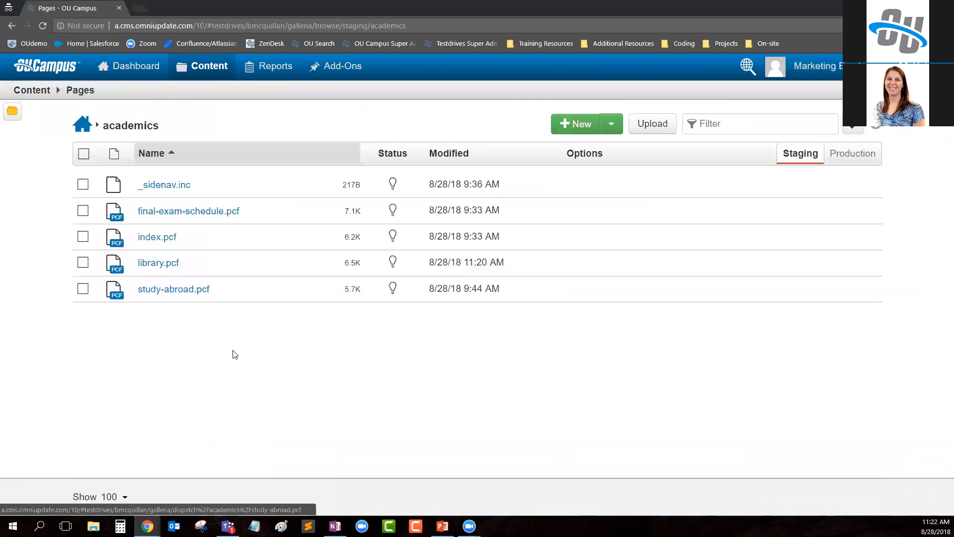
{"action": "left_click", "coordinate": [83, 128]}
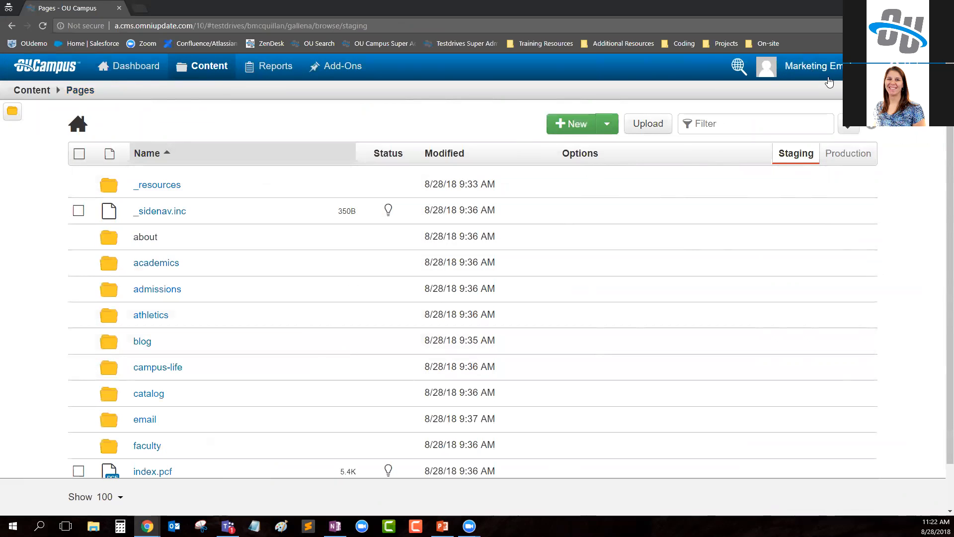
{"action": "left_click", "coordinate": [572, 125]}
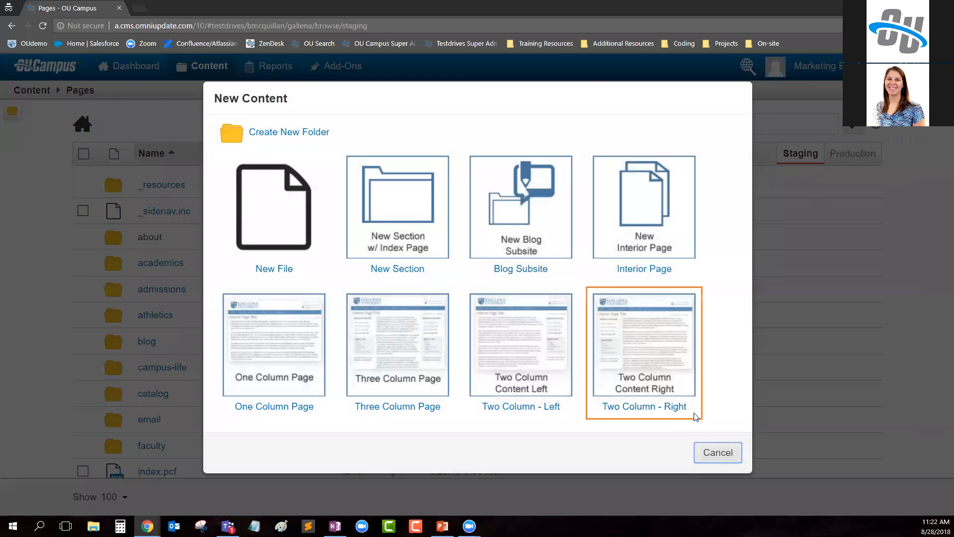
{"action": "left_click", "coordinate": [716, 454]}
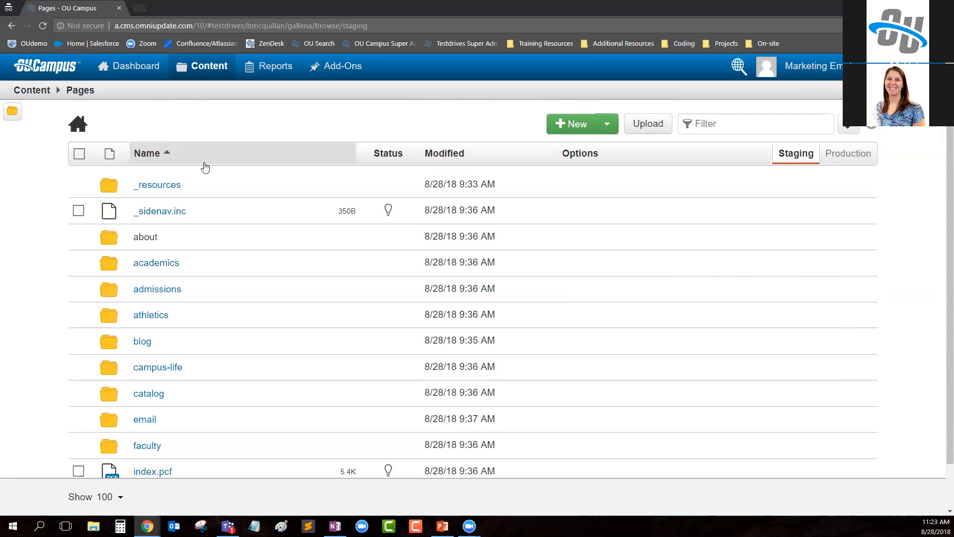
- As the marketing employee, view the parameters of the academics library page, check it back in and return to the root folder
{"action": "left_click", "coordinate": [151, 263]}
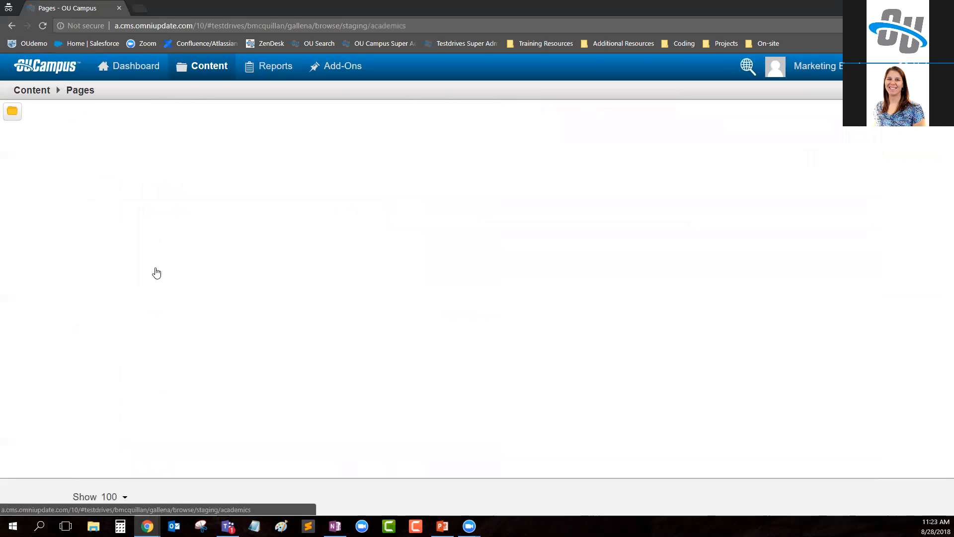
{"action": "left_click", "coordinate": [158, 263]}
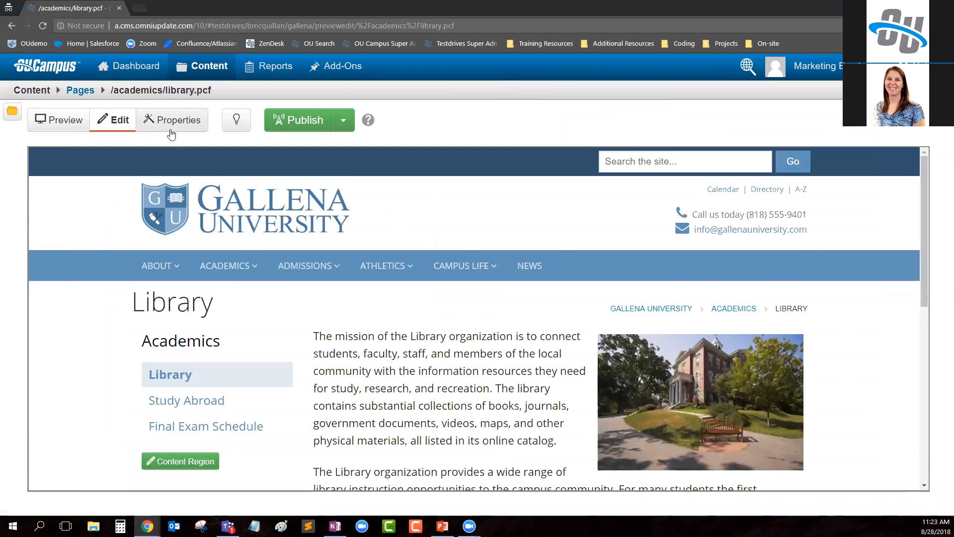
{"action": "left_click", "coordinate": [184, 126]}
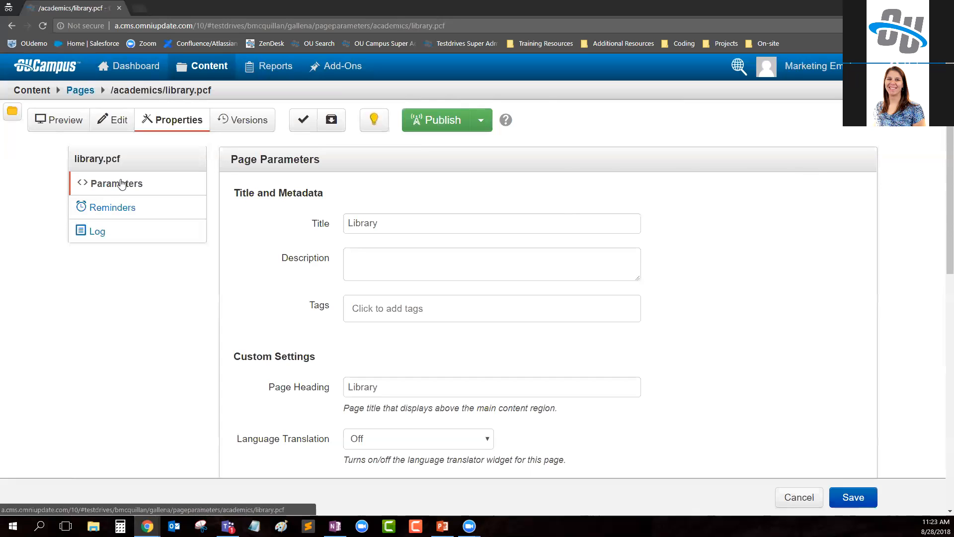
{"action": "left_click", "coordinate": [374, 120]}
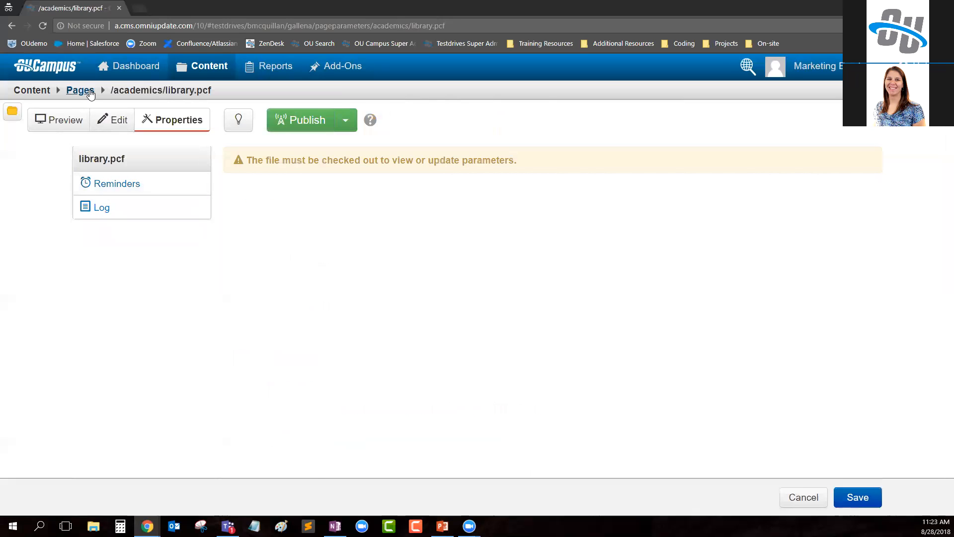
{"action": "left_click", "coordinate": [88, 91]}
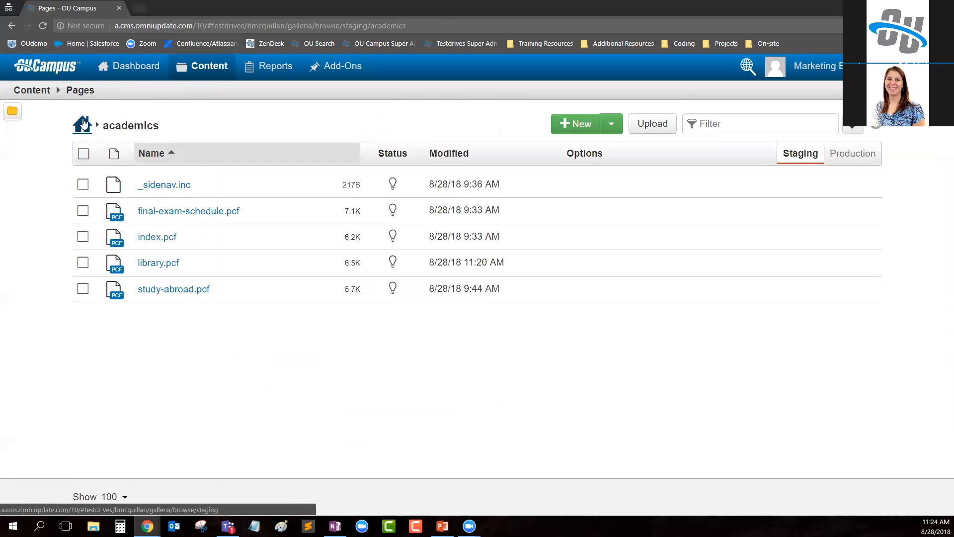
{"action": "left_click", "coordinate": [84, 123]}
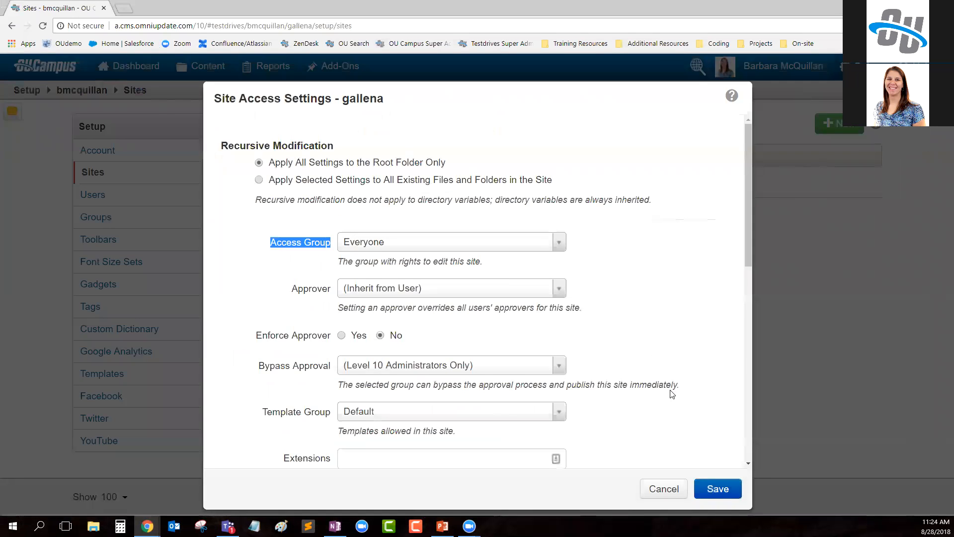
- In the administrator's window, set gallena's site access group to (Administrators Only) for the root folder only and save
{"action": "left_click", "coordinate": [664, 489]}
{"action": "mouse_move", "coordinate": [842, 67]}
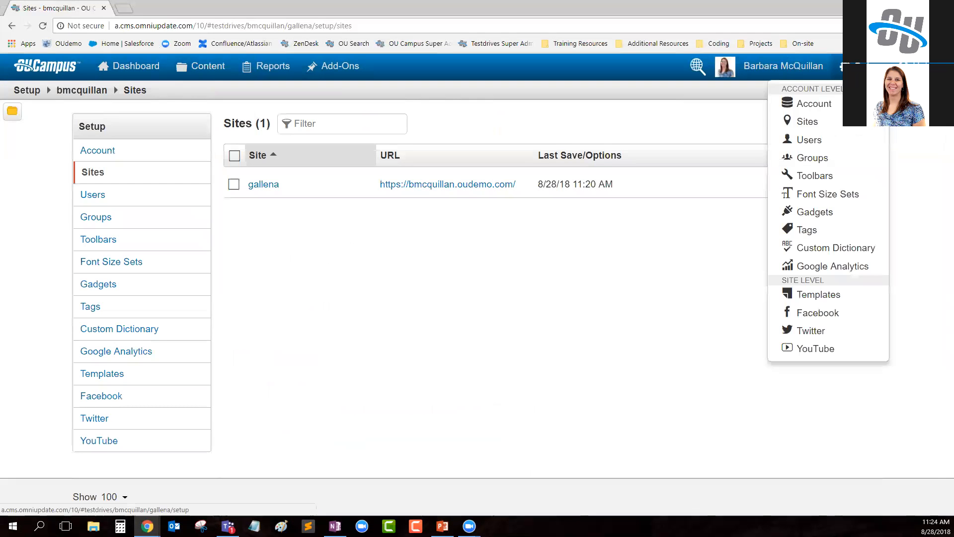
{"action": "mouse_move", "coordinate": [557, 187]}
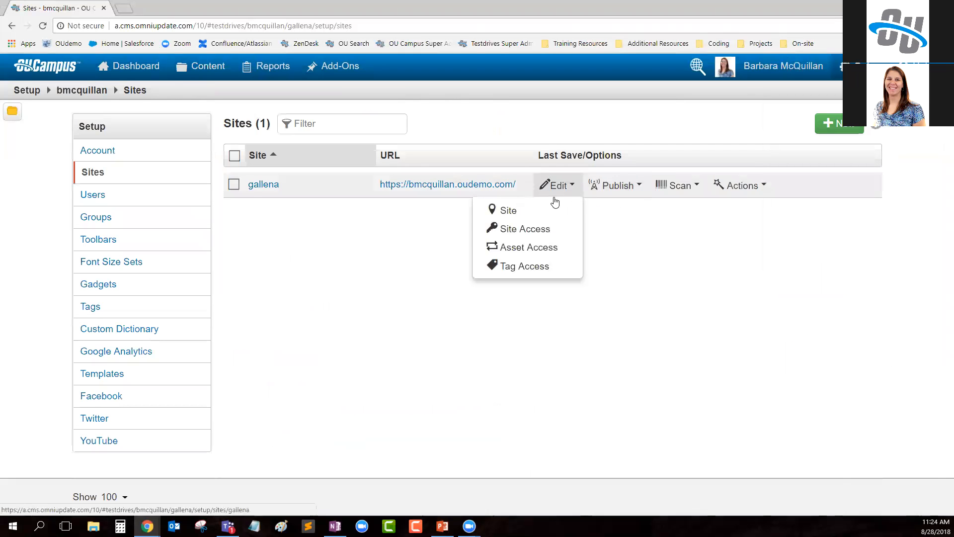
{"action": "left_click", "coordinate": [535, 230]}
{"action": "left_click_drag", "start_coordinate": [270, 165], "coordinate": [456, 164]}
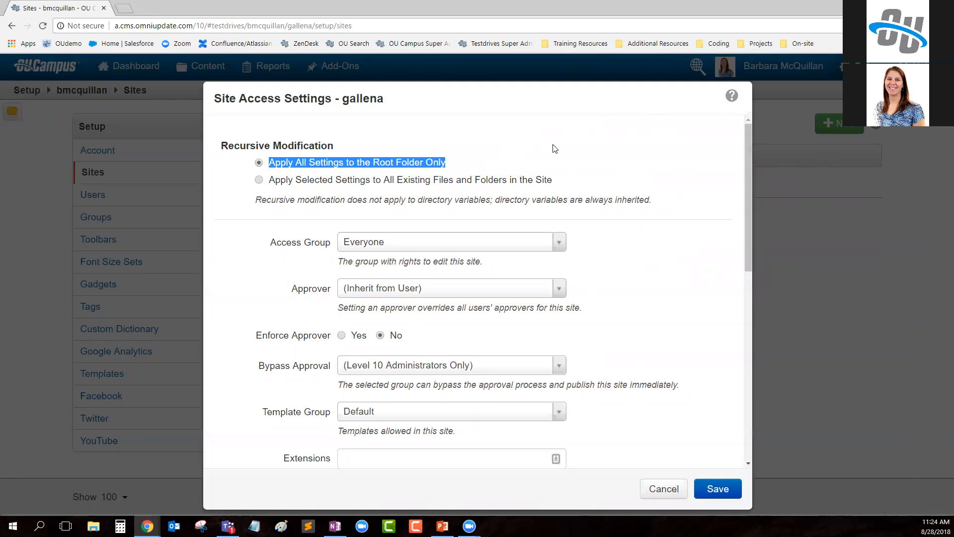
{"action": "left_click_drag", "start_coordinate": [271, 242], "coordinate": [333, 248]}
{"action": "left_click", "coordinate": [384, 246]}
{"action": "left_click", "coordinate": [389, 294]}
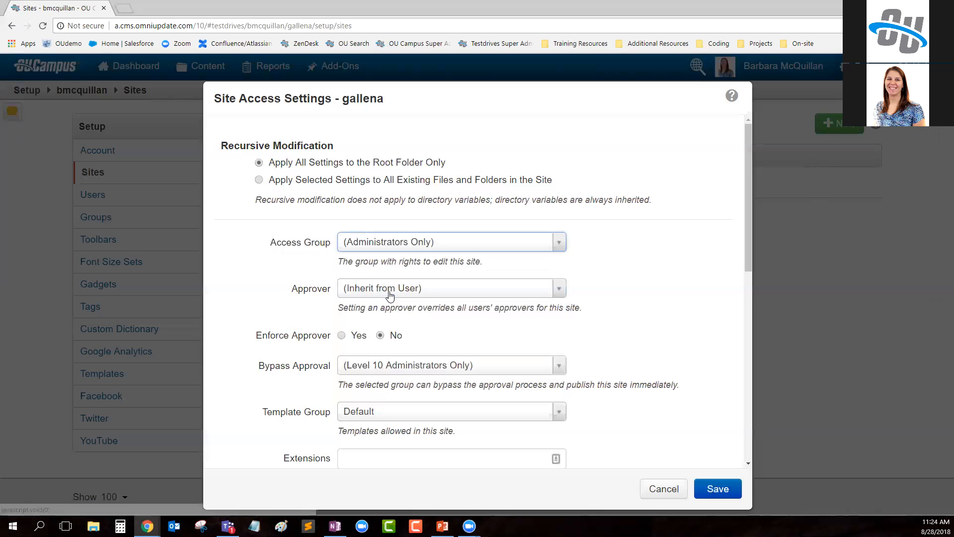
{"action": "left_click", "coordinate": [636, 248]}
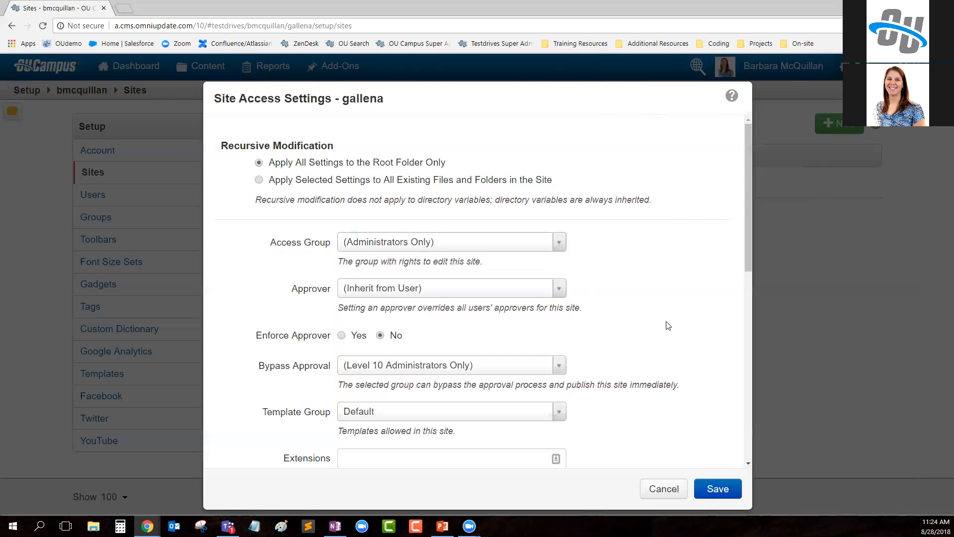
{"action": "left_click", "coordinate": [718, 489]}
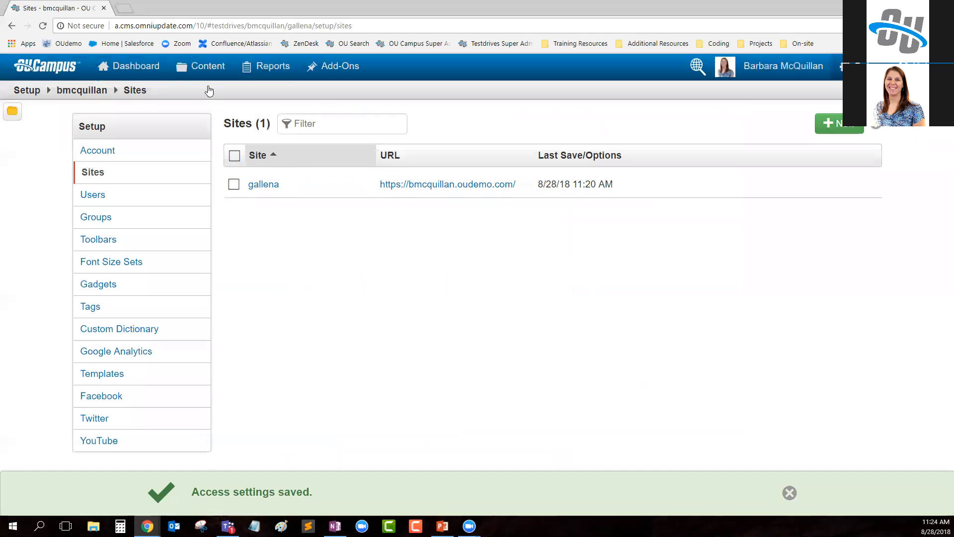
- View the root folder as administrator and reload it in the marketing employee's window to check the available actions
{"action": "mouse_move", "coordinate": [206, 66]}
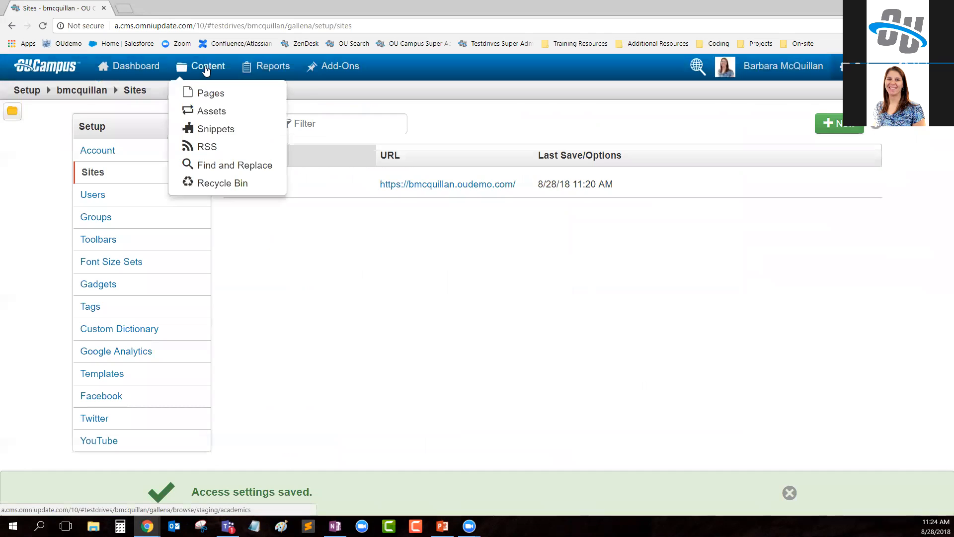
{"action": "left_click", "coordinate": [206, 95]}
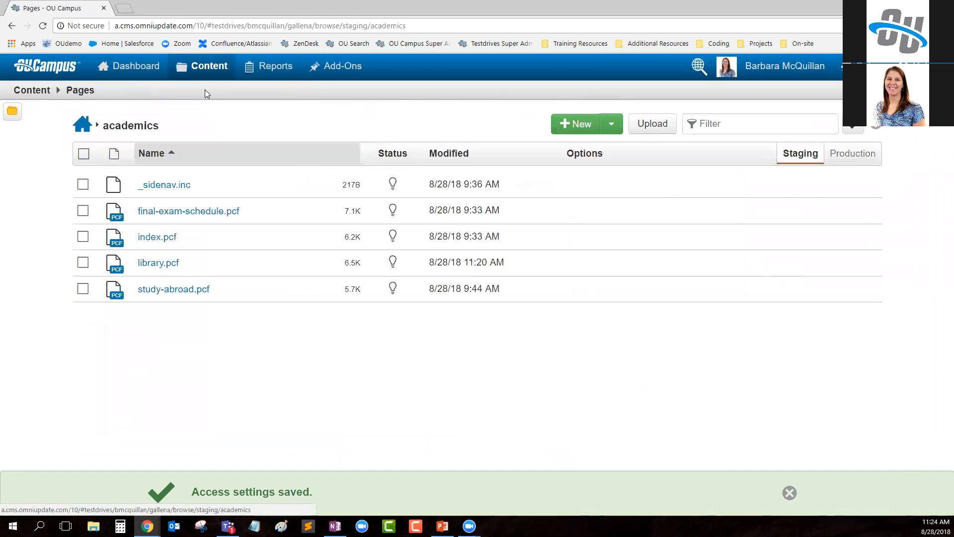
{"action": "left_click", "coordinate": [83, 129]}
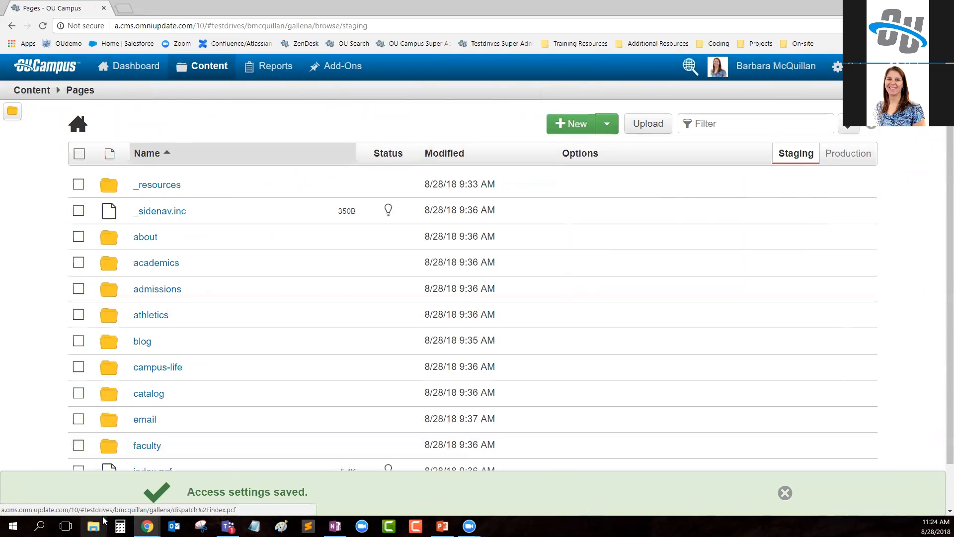
{"action": "mouse_move", "coordinate": [147, 526]}
{"action": "left_click", "coordinate": [206, 479]}
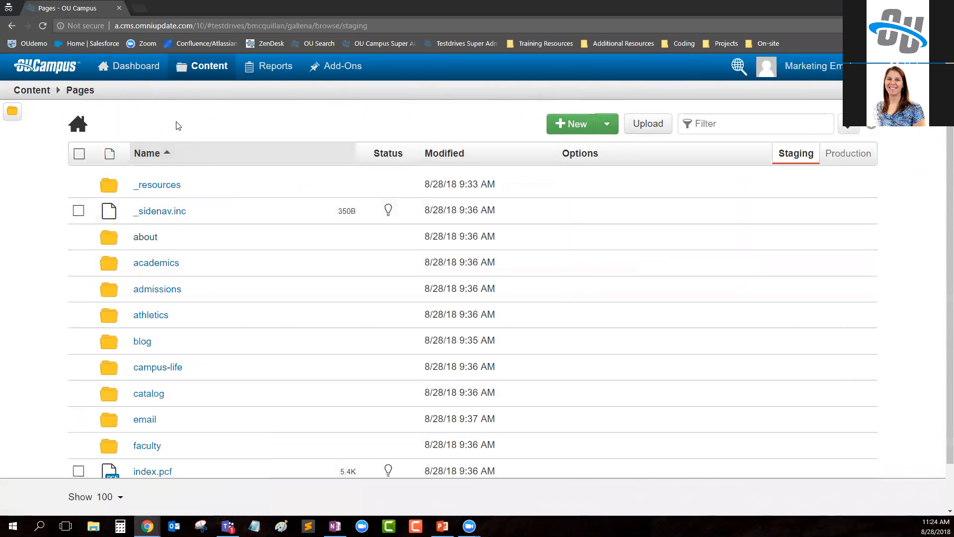
{"action": "left_click", "coordinate": [43, 25]}
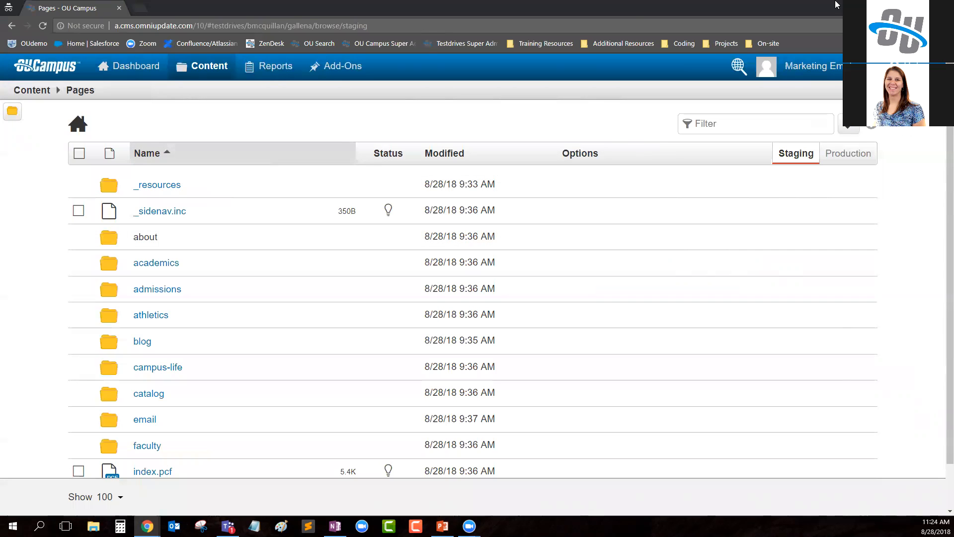
- Open the academics folder as the marketing employee and examine its new-content templates
{"action": "left_click", "coordinate": [155, 264]}
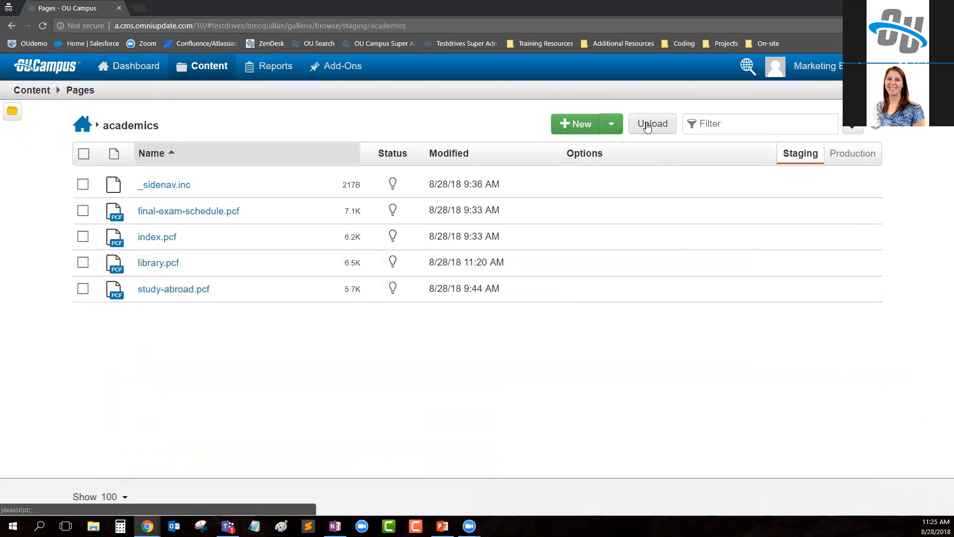
{"action": "left_click", "coordinate": [572, 125]}
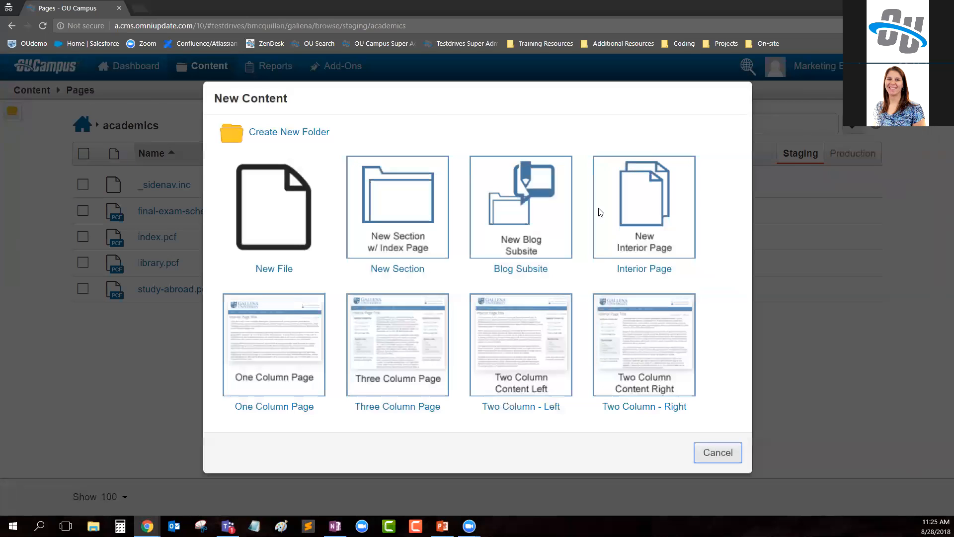
{"action": "left_click", "coordinate": [722, 451]}
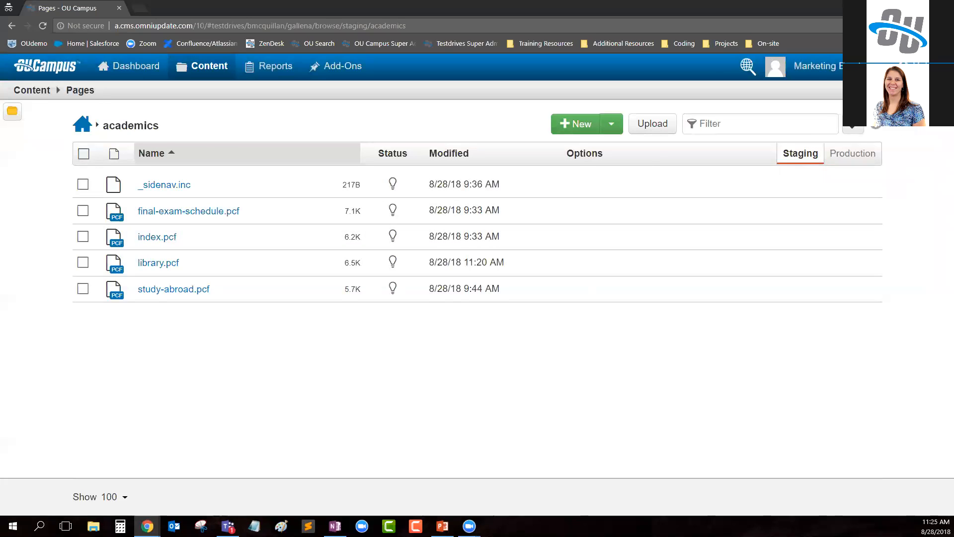
- In the administrator's window, restrict the Blog Subsite template's access to the admissions group and save the template options
{"action": "key", "text": "alt+Tab"}
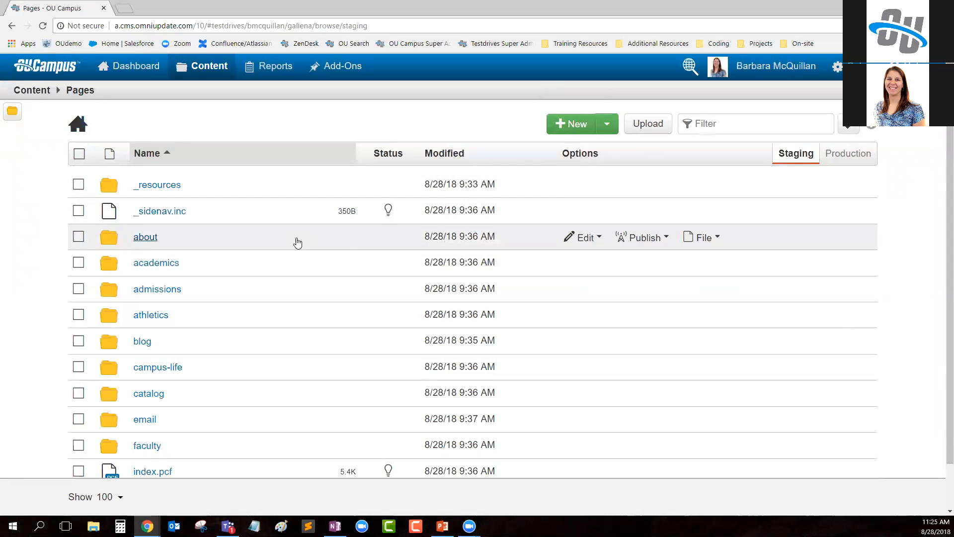
{"action": "mouse_move", "coordinate": [837, 66]}
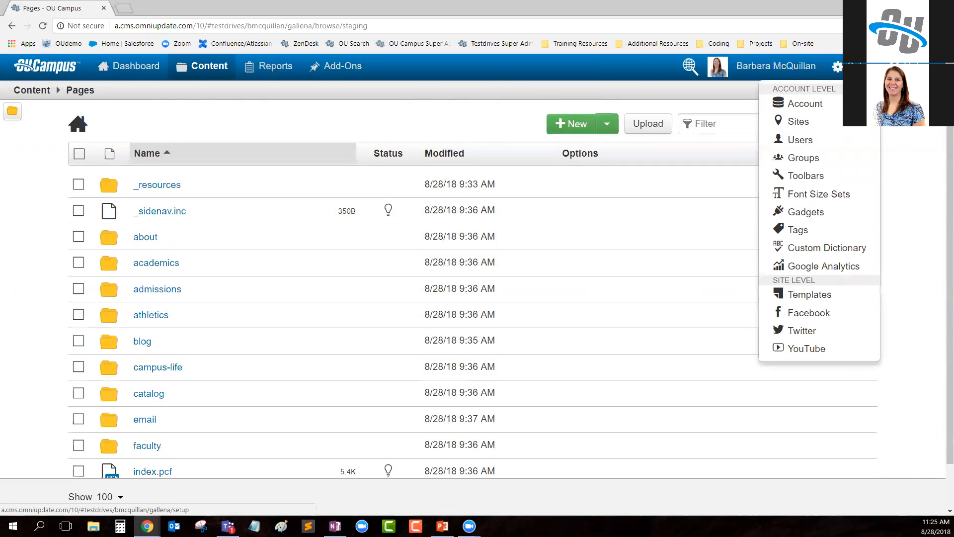
{"action": "left_click", "coordinate": [830, 295]}
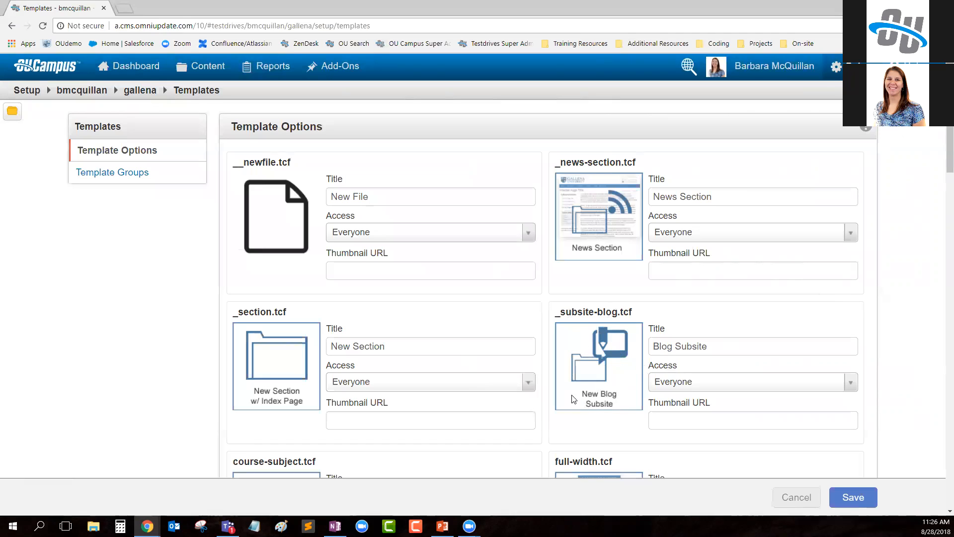
{"action": "left_click", "coordinate": [733, 382]}
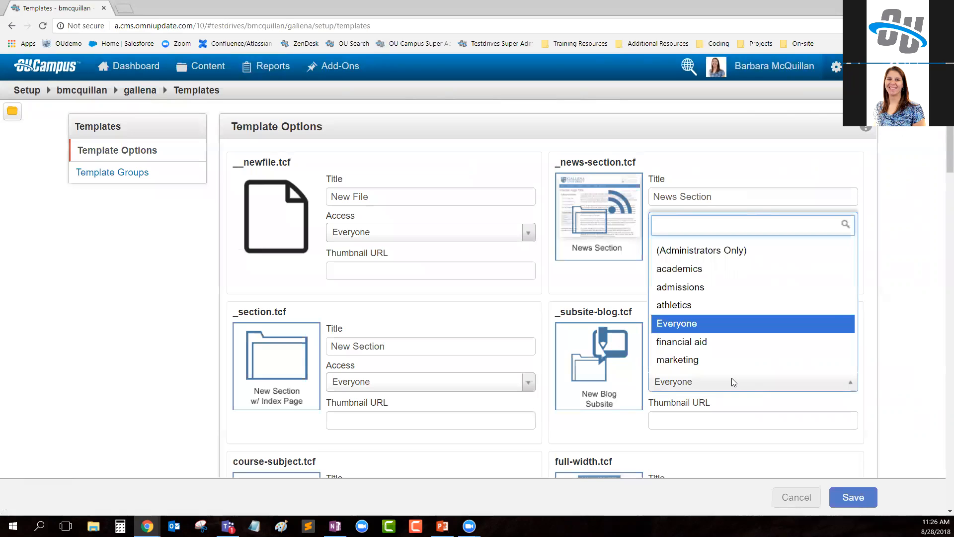
{"action": "left_click", "coordinate": [712, 292]}
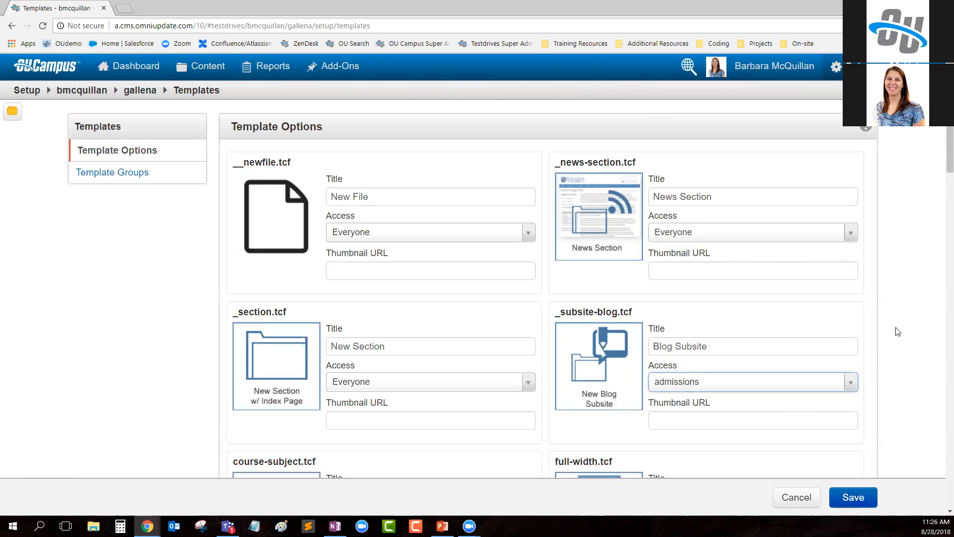
{"action": "left_click", "coordinate": [853, 498]}
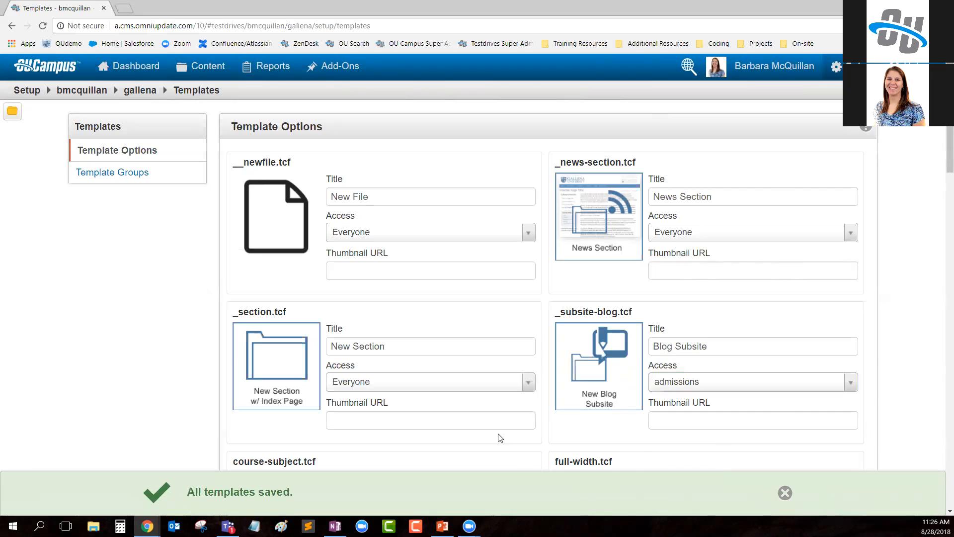
- Open the academics folder in the administrator's window and examine its new-content templates
{"action": "mouse_move", "coordinate": [196, 73]}
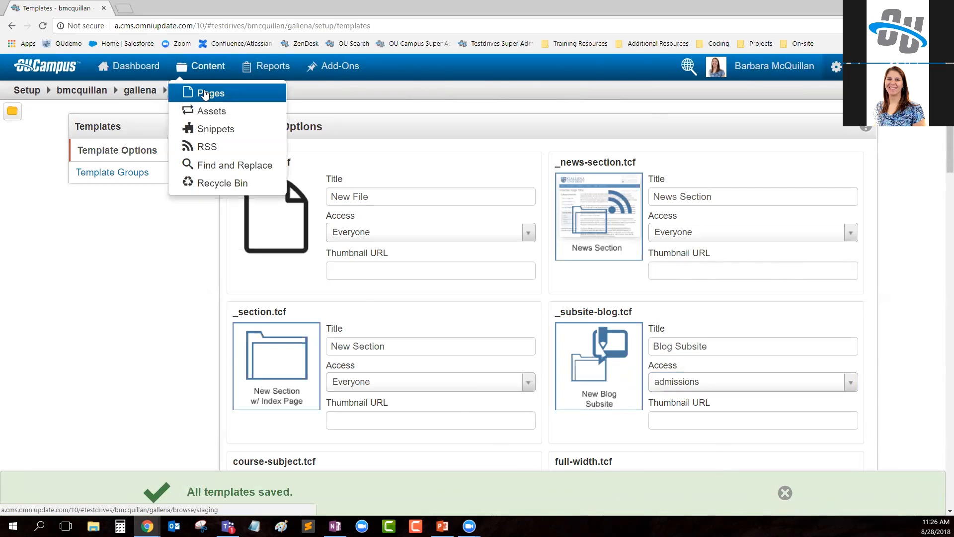
{"action": "left_click", "coordinate": [205, 94]}
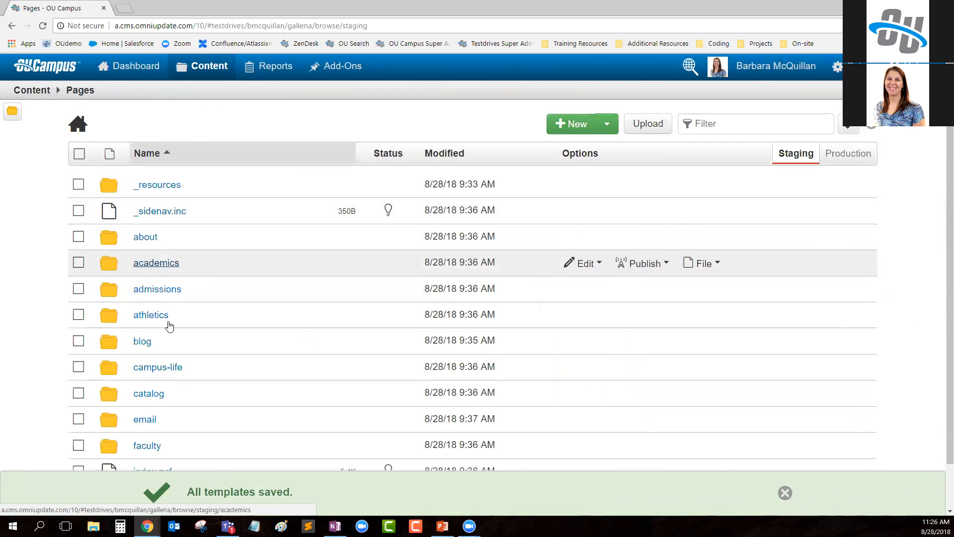
{"action": "mouse_move", "coordinate": [147, 526]}
{"action": "left_click", "coordinate": [201, 485]}
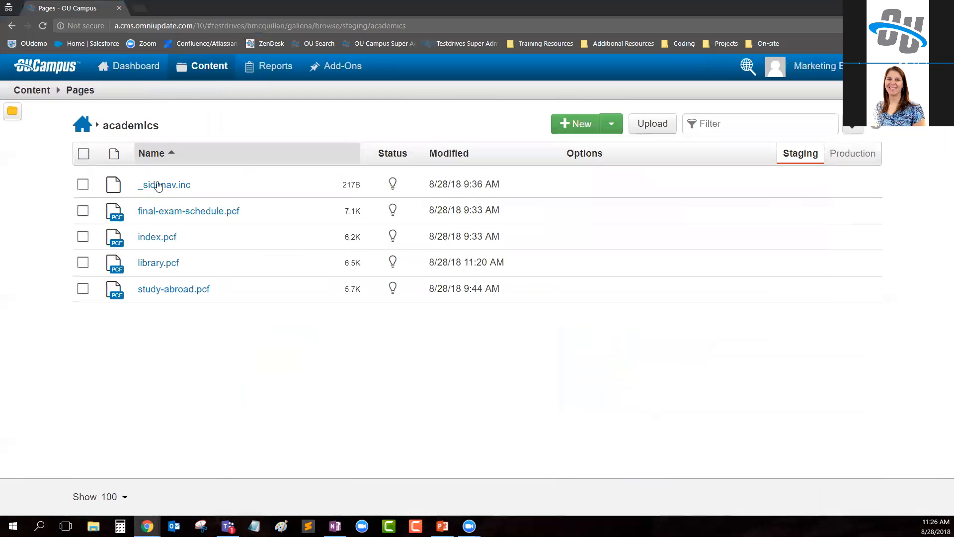
{"action": "left_click", "coordinate": [890, 7]}
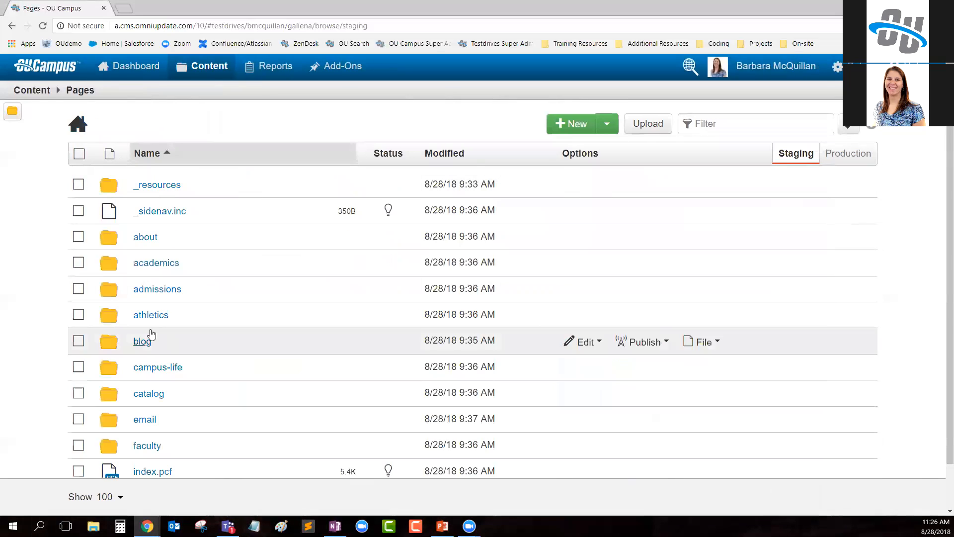
{"action": "left_click", "coordinate": [145, 265]}
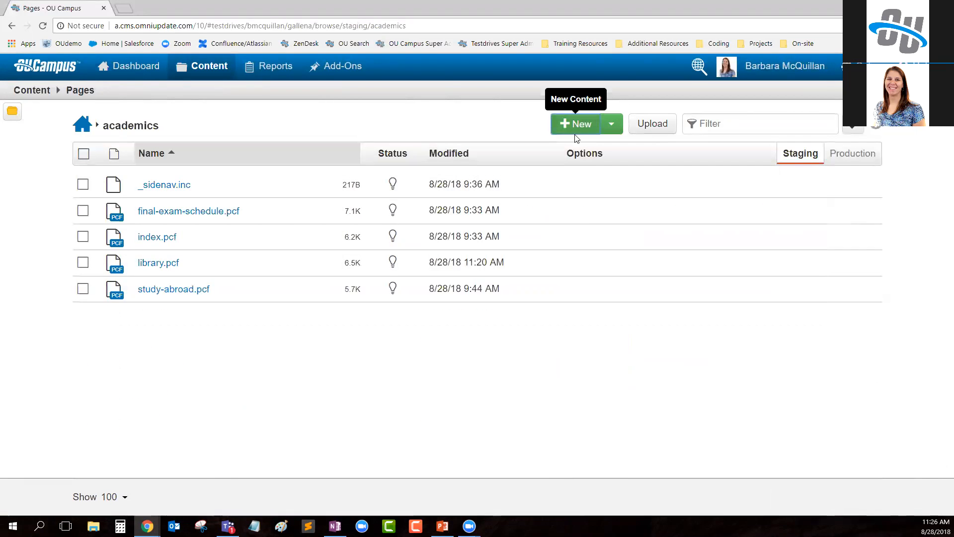
{"action": "left_click", "coordinate": [575, 121]}
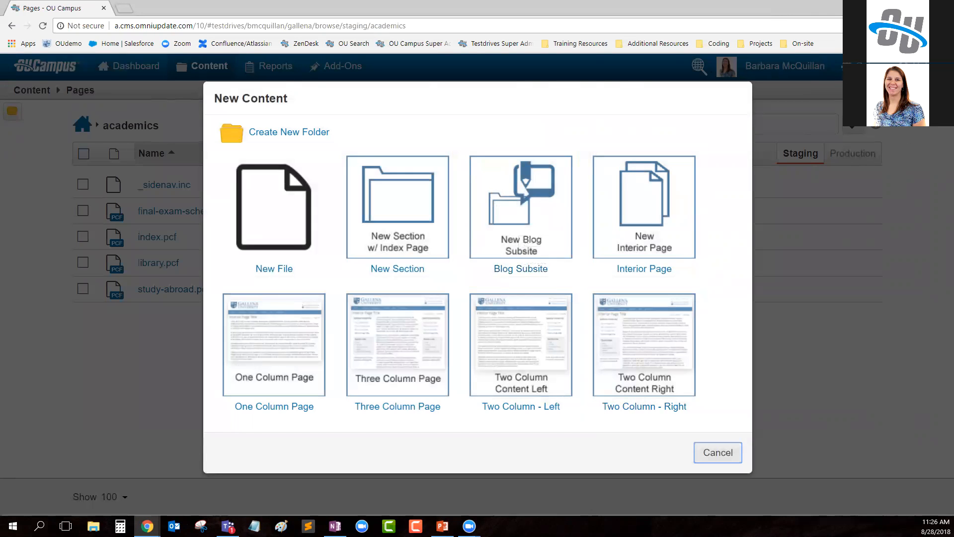
- Reload the academics folder in the marketing employee's window, examine its new-content templates, and dismiss the chooser
{"action": "key", "text": "super+d"}
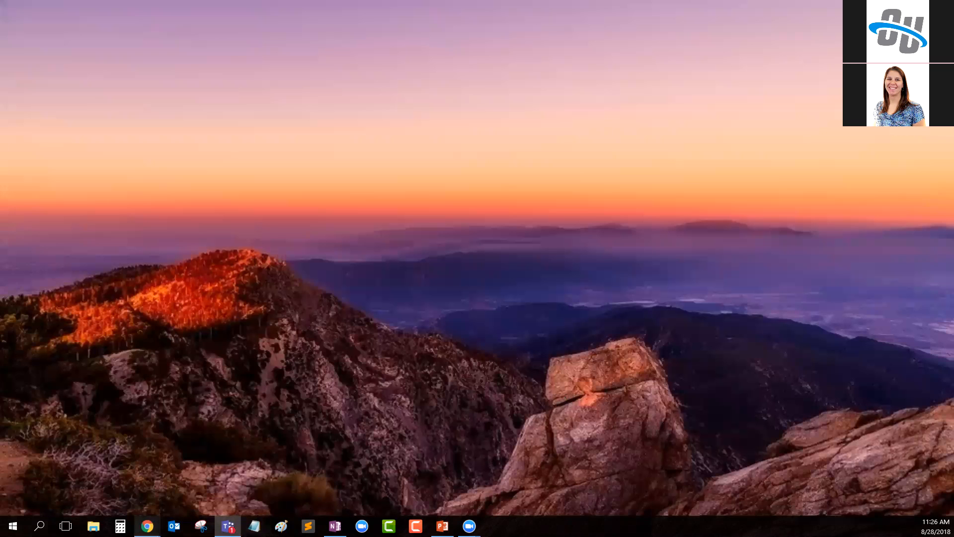
{"action": "mouse_move", "coordinate": [148, 526]}
{"action": "left_click", "coordinate": [109, 465]}
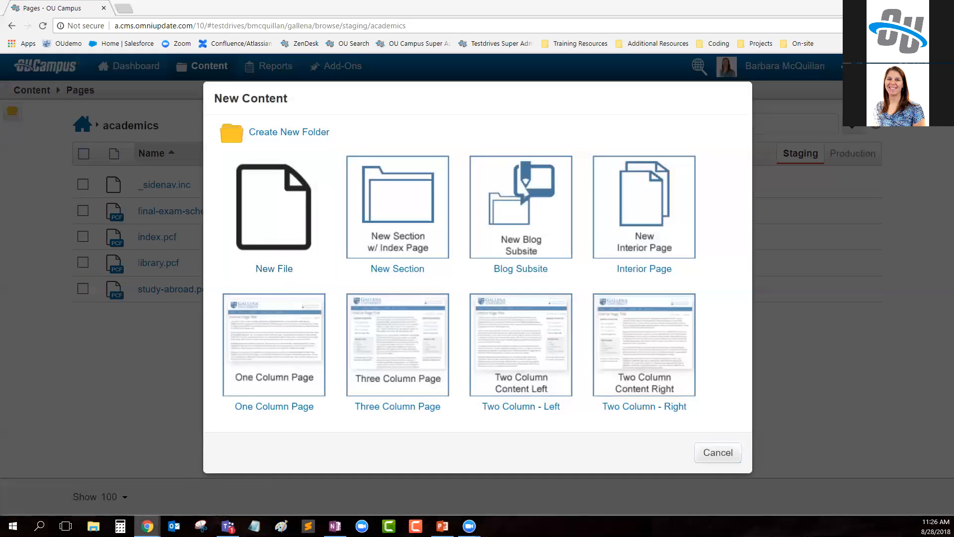
{"action": "left_click", "coordinate": [207, 475]}
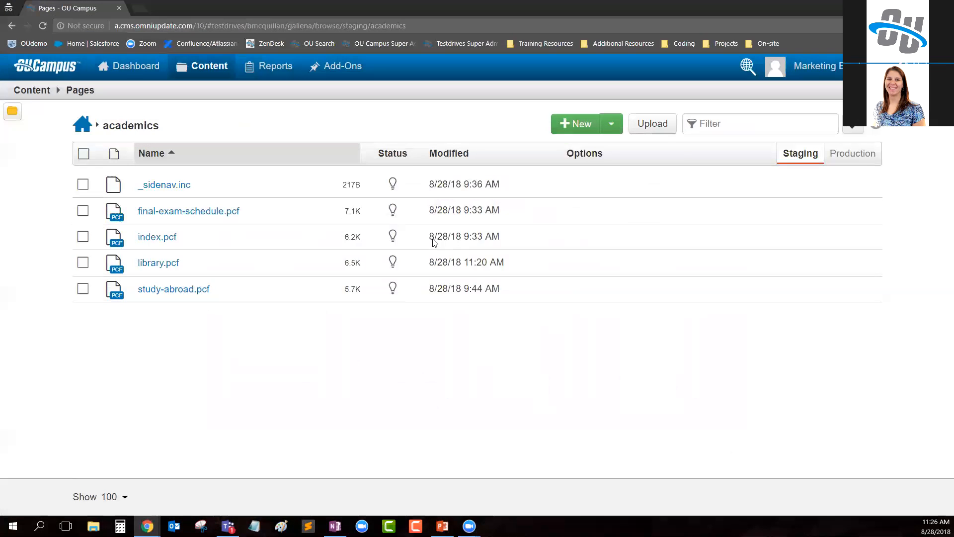
{"action": "left_click", "coordinate": [42, 29]}
{"action": "left_click", "coordinate": [573, 123]}
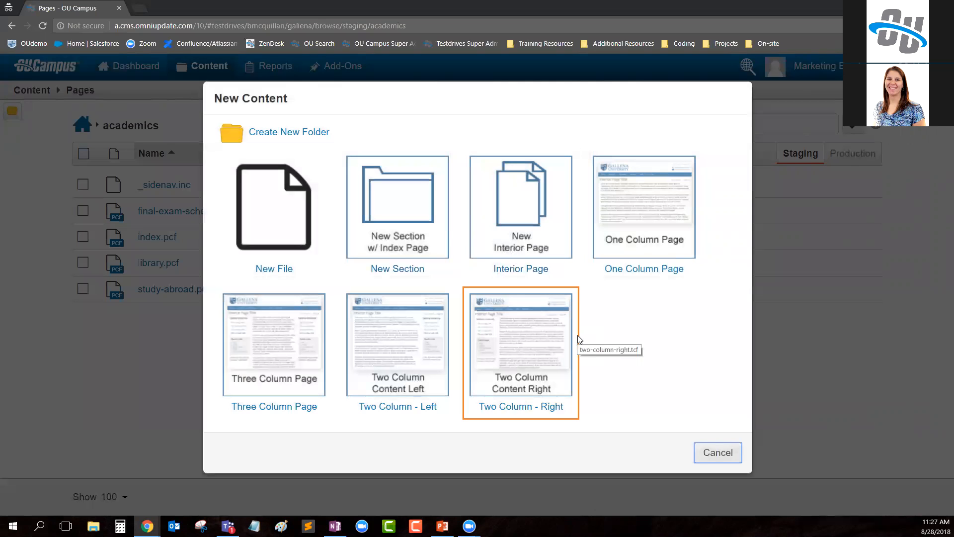
{"action": "left_click", "coordinate": [715, 457]}
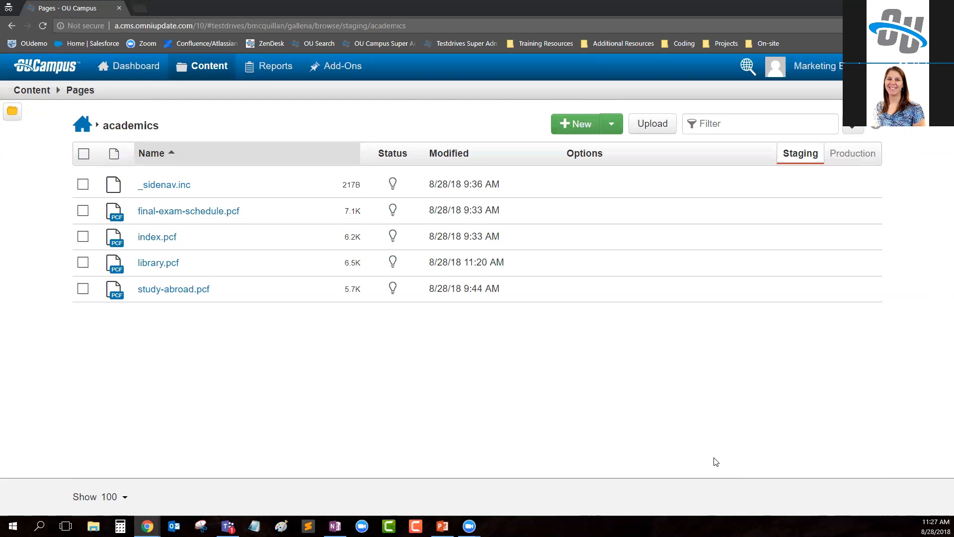
- Open the library.pcf page as the marketing employee and open its sidebar content region for editing
{"action": "left_click", "coordinate": [159, 262]}
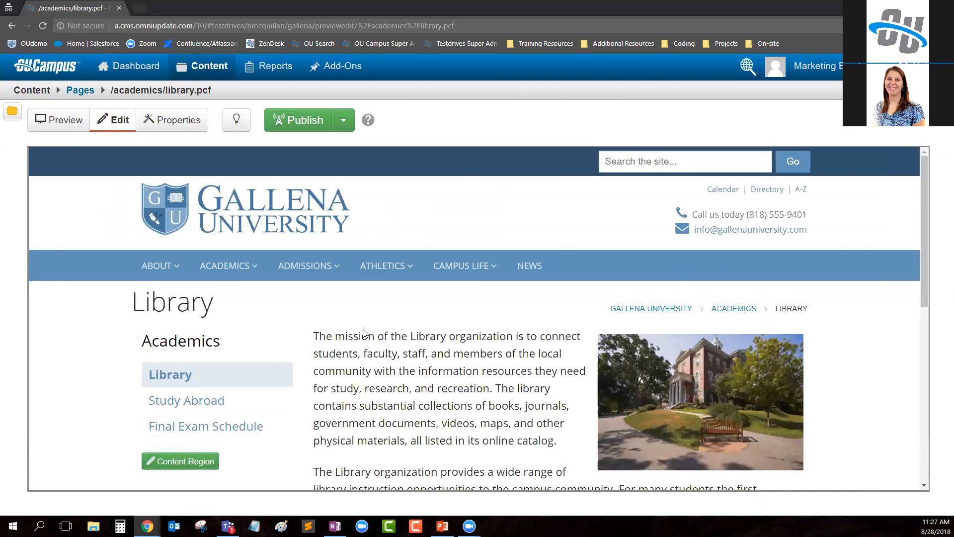
{"action": "scroll", "coordinate": [378, 388], "scroll_direction": "down", "scroll_amount": 1}
{"action": "left_click", "coordinate": [211, 406]}
{"action": "scroll", "coordinate": [400, 362], "scroll_direction": "down", "scroll_amount": 3}
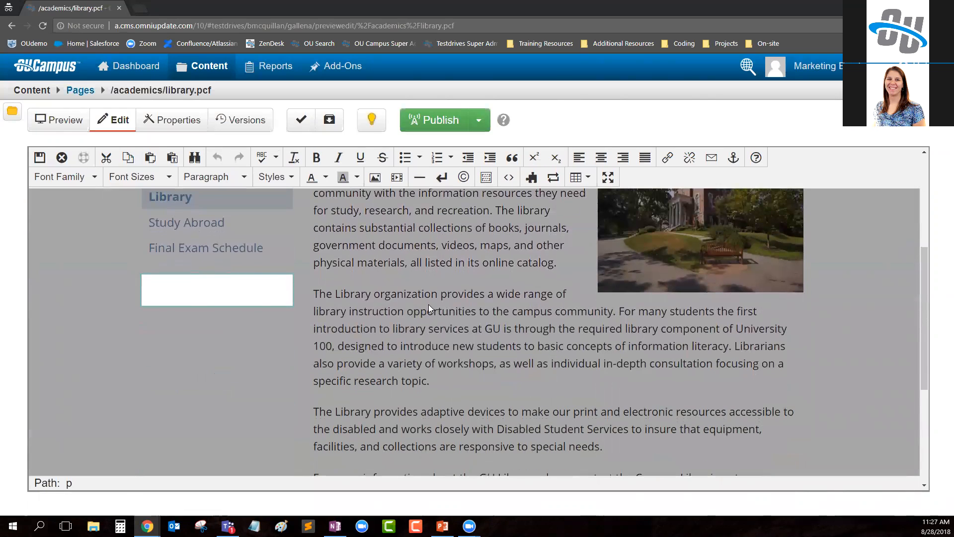
- Preview the Accordion snippet from the Generic category and close the snippet chooser without inserting anything
{"action": "left_click", "coordinate": [532, 179]}
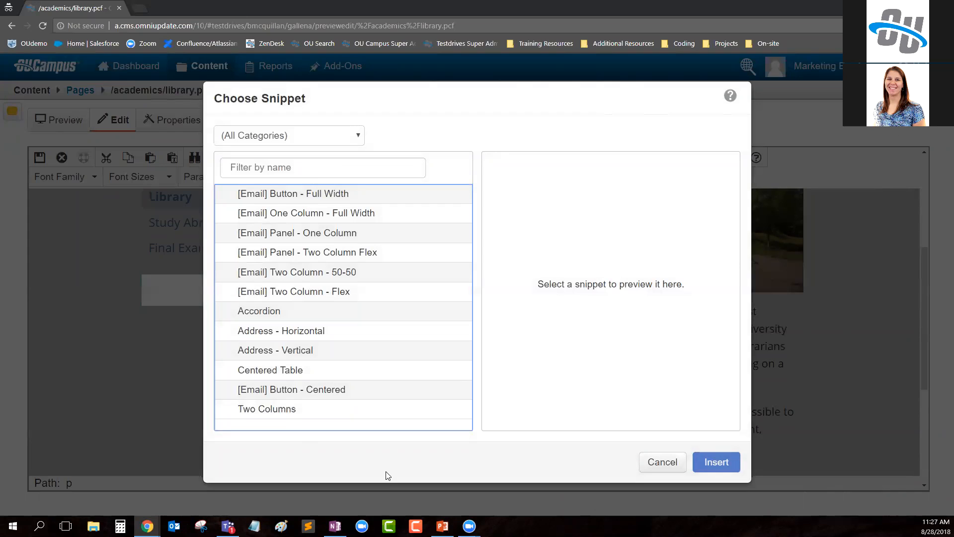
{"action": "left_click", "coordinate": [298, 138]}
{"action": "left_click", "coordinate": [253, 175]}
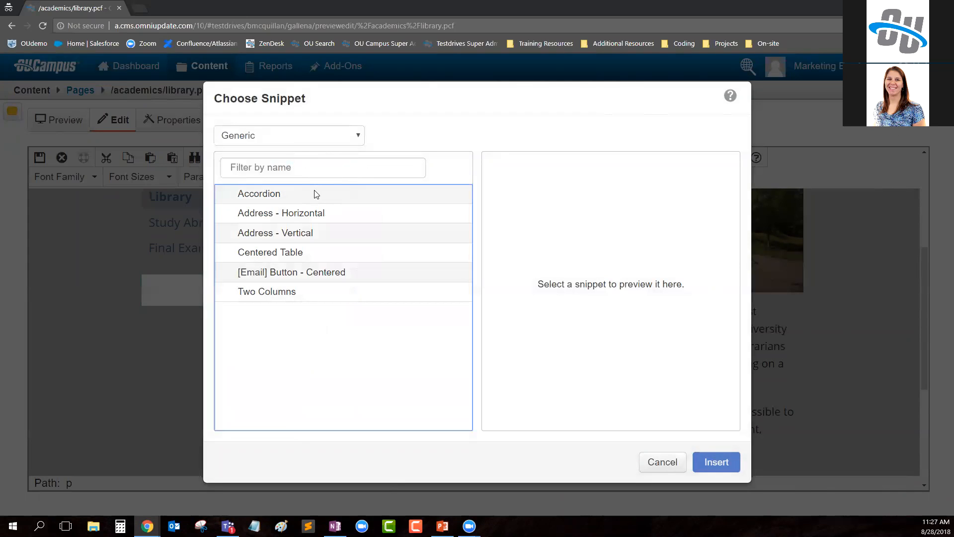
{"action": "left_click", "coordinate": [287, 199]}
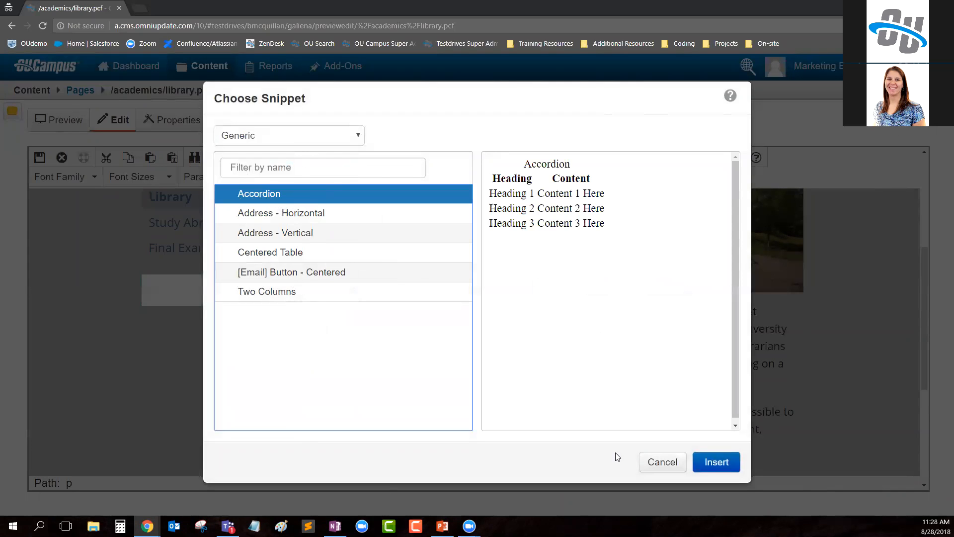
{"action": "left_click", "coordinate": [661, 467]}
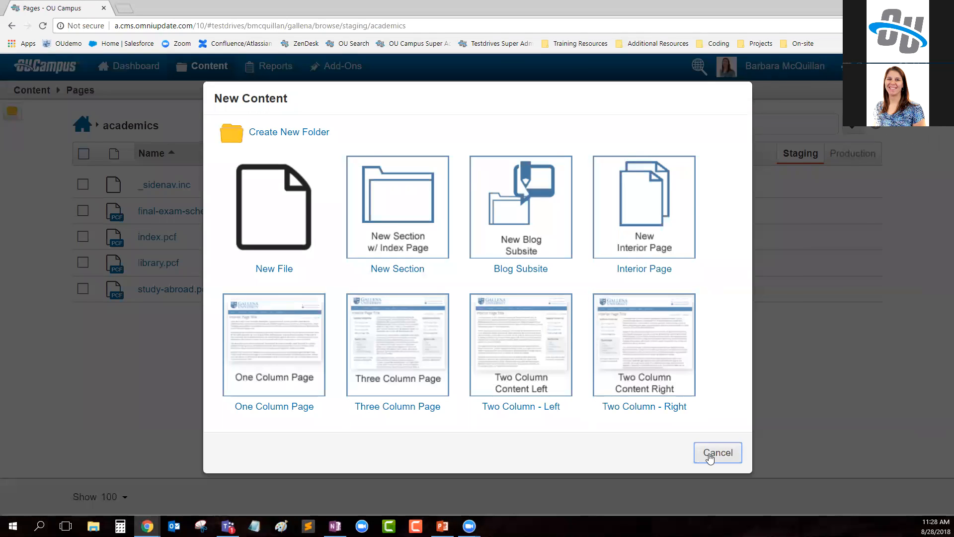
- In the administrator's window, dismiss the new-content chooser and open the Accordion snippet's settings
{"action": "left_click", "coordinate": [709, 458]}
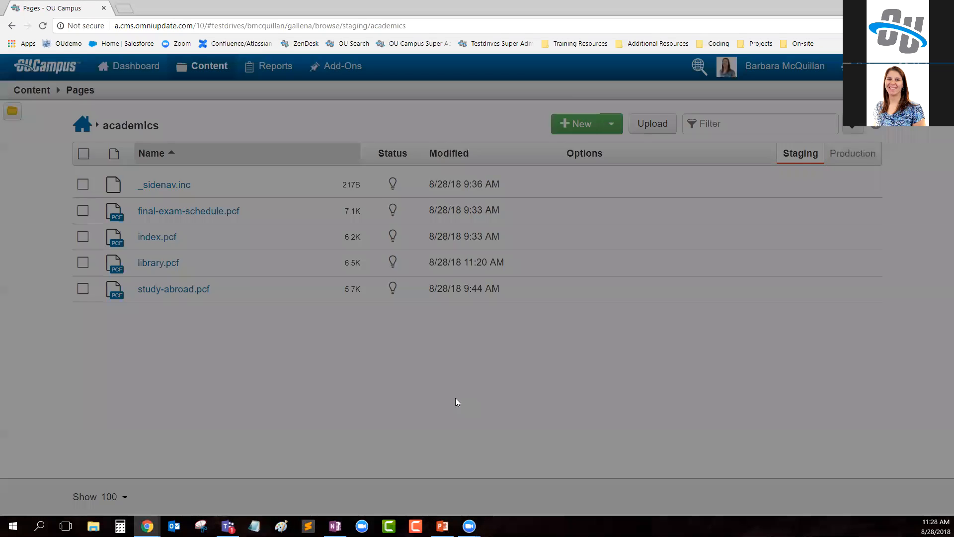
{"action": "mouse_move", "coordinate": [203, 77]}
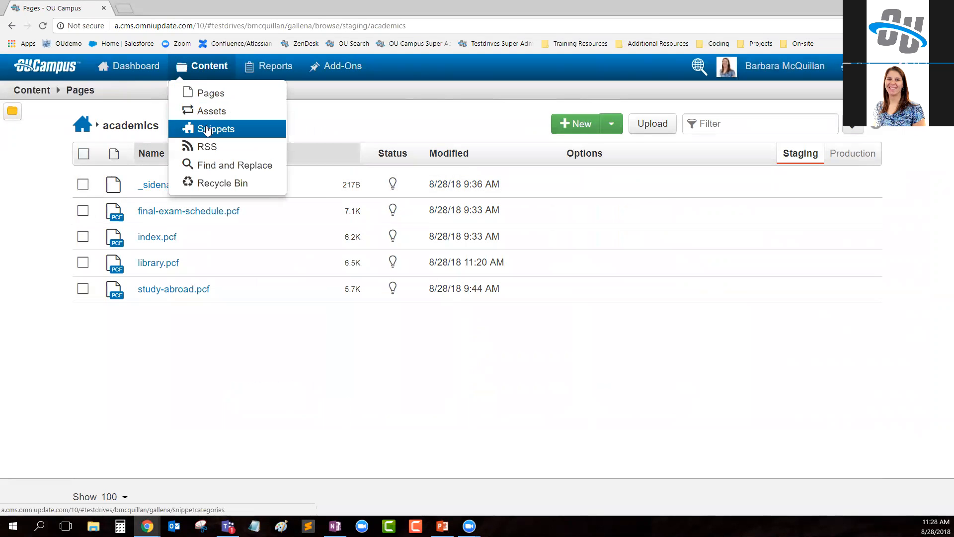
{"action": "left_click", "coordinate": [221, 130]}
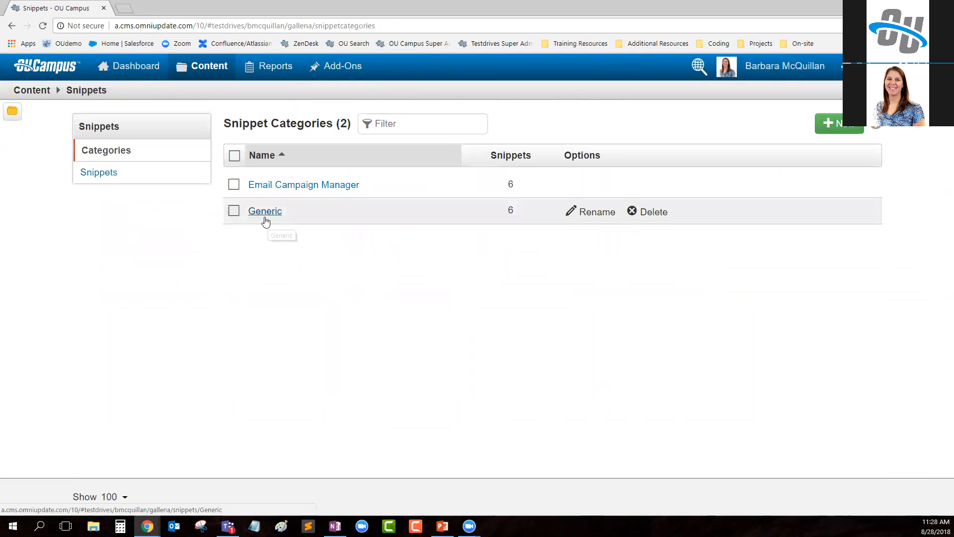
{"action": "left_click", "coordinate": [114, 174]}
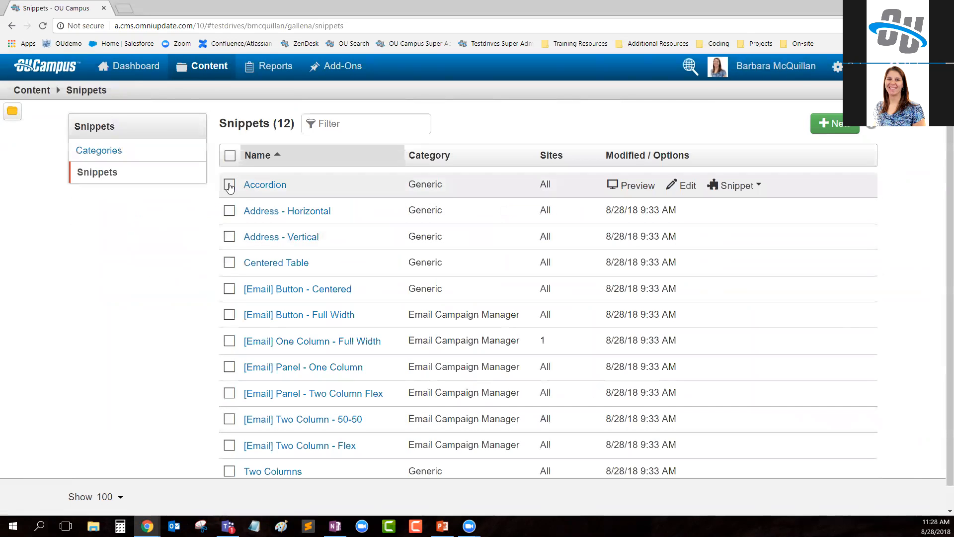
{"action": "left_click", "coordinate": [265, 185]}
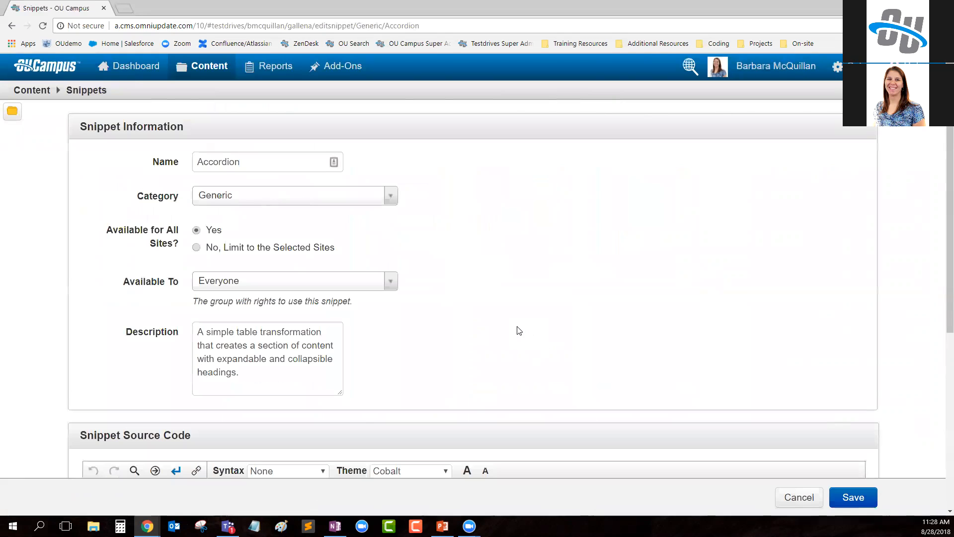
- Make the Accordion snippet available only to the athletics group and save the snippet
{"action": "left_click_drag", "start_coordinate": [104, 233], "coordinate": [180, 251]}
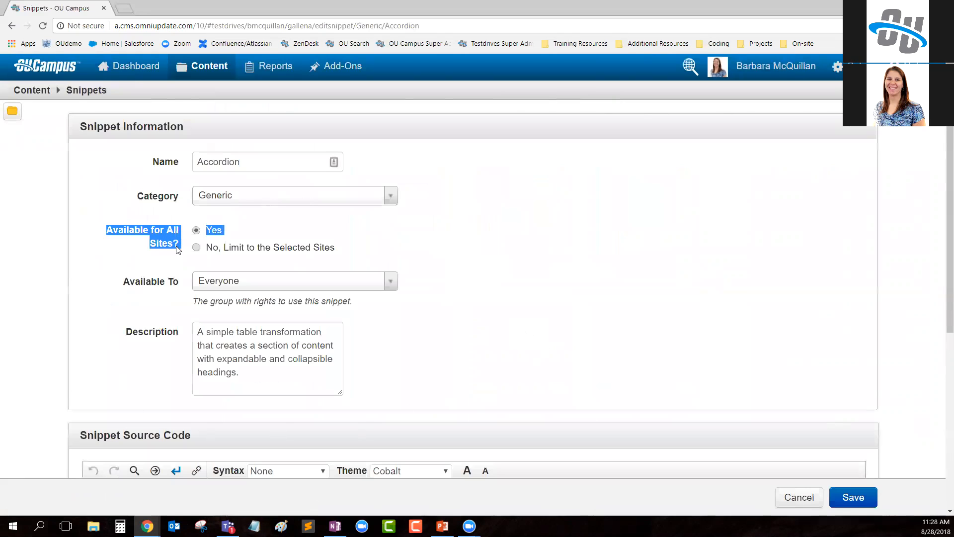
{"action": "left_click", "coordinate": [121, 318]}
{"action": "left_click_drag", "start_coordinate": [156, 290], "coordinate": [184, 289]}
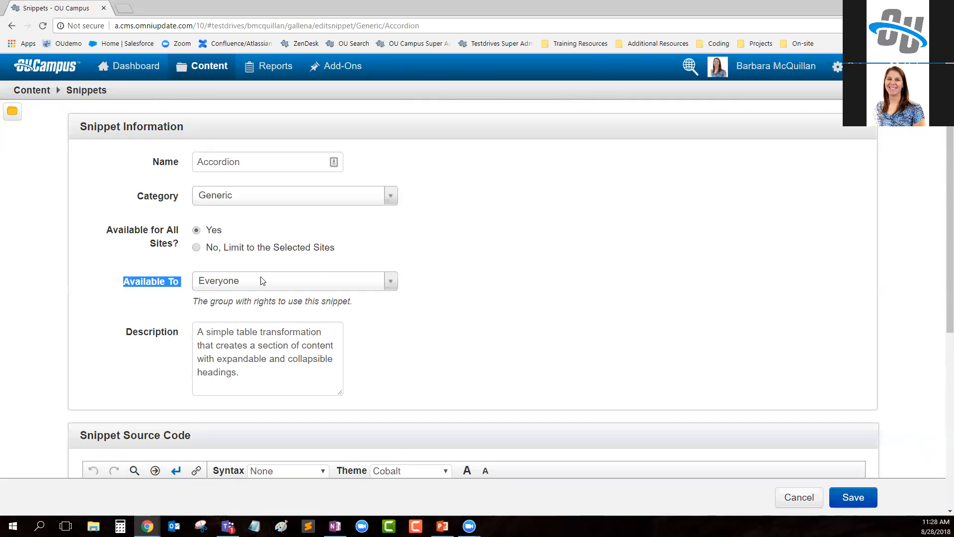
{"action": "left_click", "coordinate": [320, 286]}
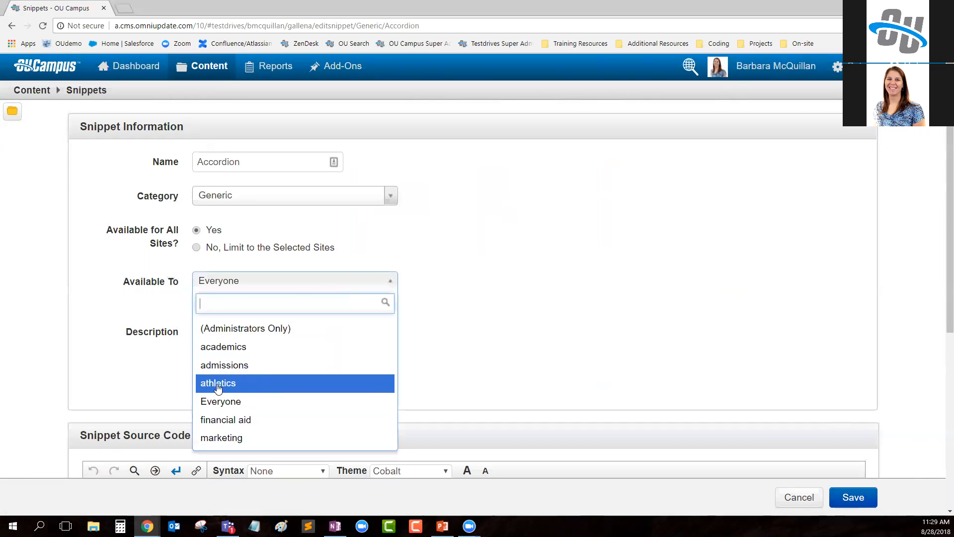
{"action": "left_click", "coordinate": [255, 387]}
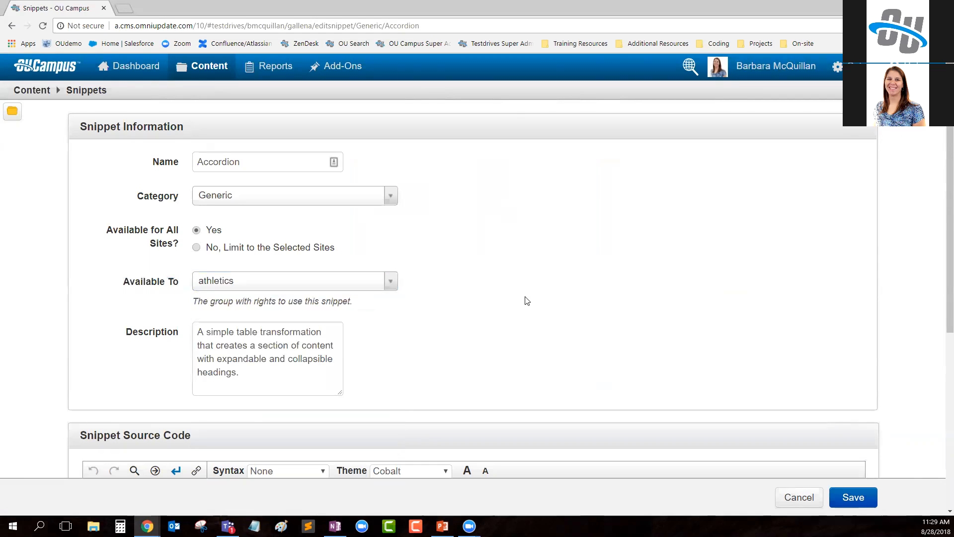
{"action": "left_click", "coordinate": [854, 498]}
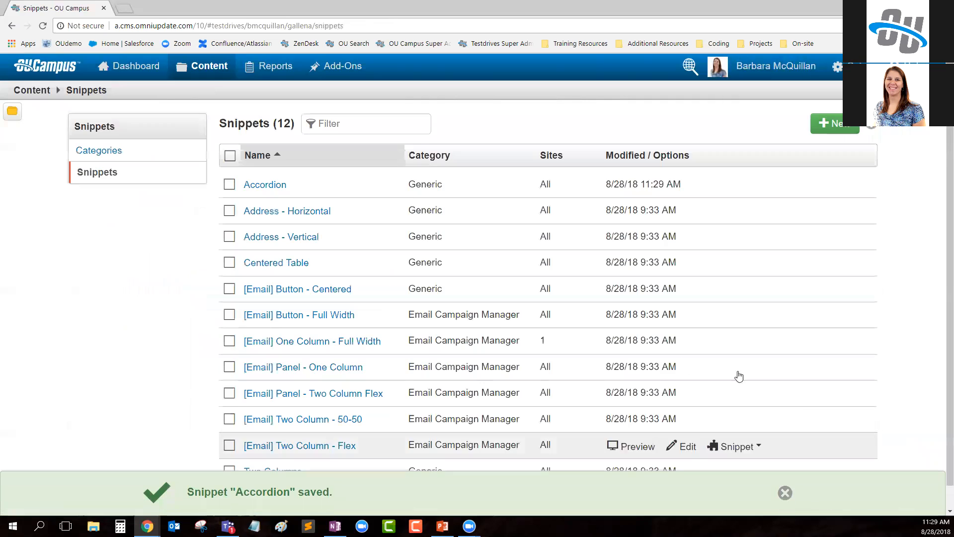
- Open the main content of study-abroad.pcf as administrator and preview the Accordion snippet in the snippet chooser
{"action": "mouse_move", "coordinate": [204, 67]}
{"action": "left_click", "coordinate": [207, 94]}
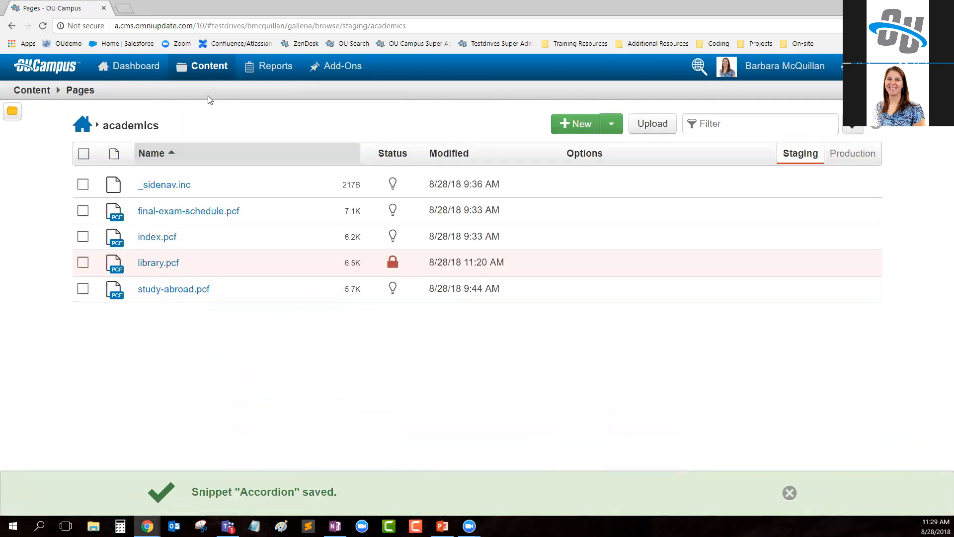
{"action": "left_click", "coordinate": [195, 291]}
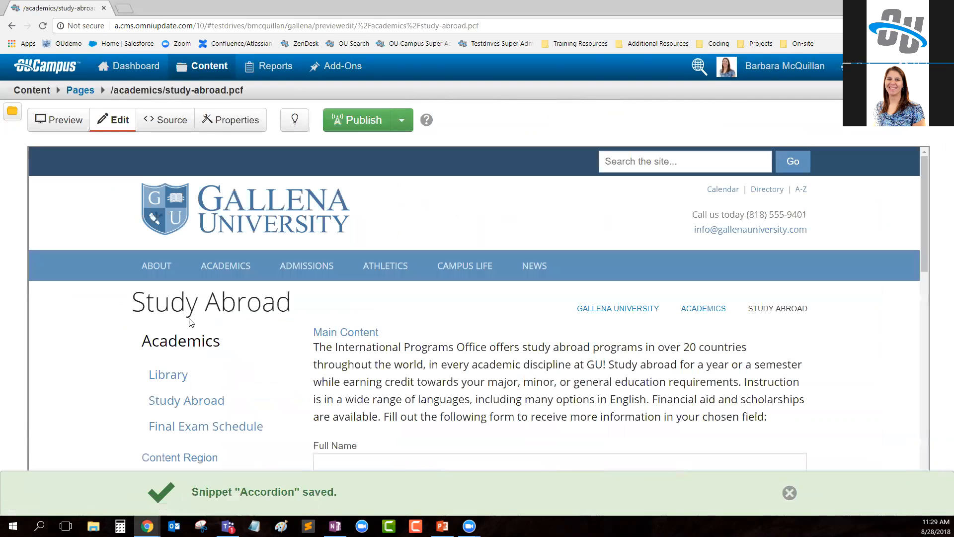
{"action": "left_click", "coordinate": [360, 337]}
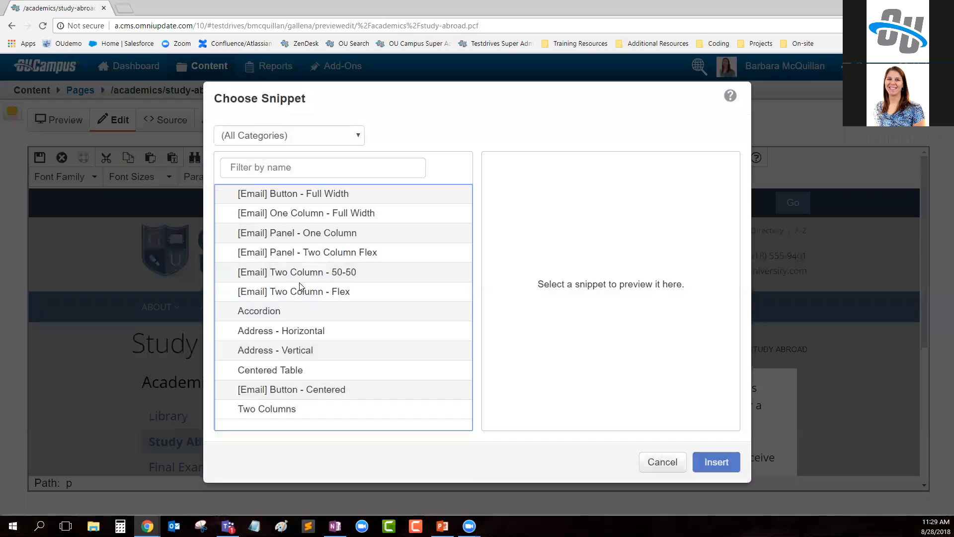
{"action": "left_click", "coordinate": [304, 311]}
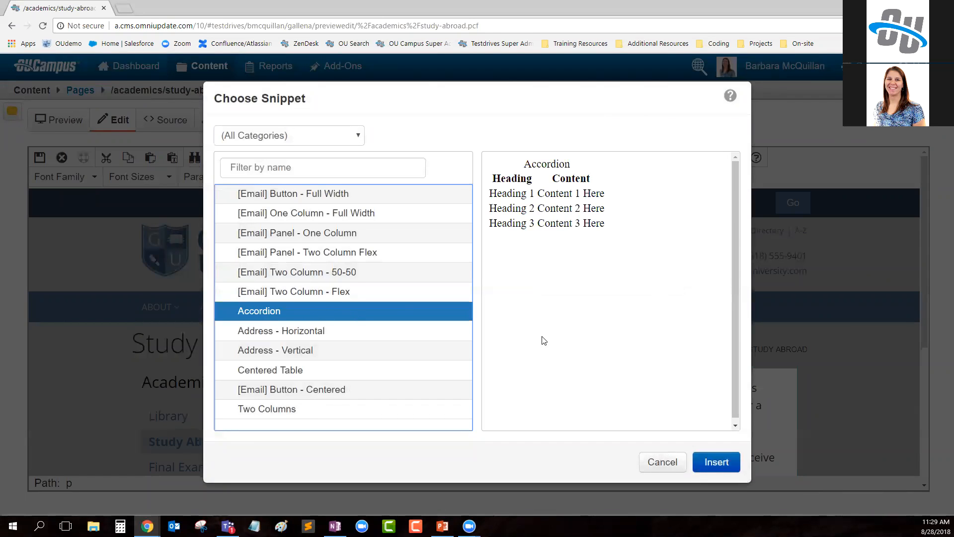
- Reload library.pcf in the marketing employee's window, reopen its content region, and examine the snippets offered for insertion
{"action": "mouse_move", "coordinate": [147, 526]}
{"action": "left_click", "coordinate": [207, 478]}
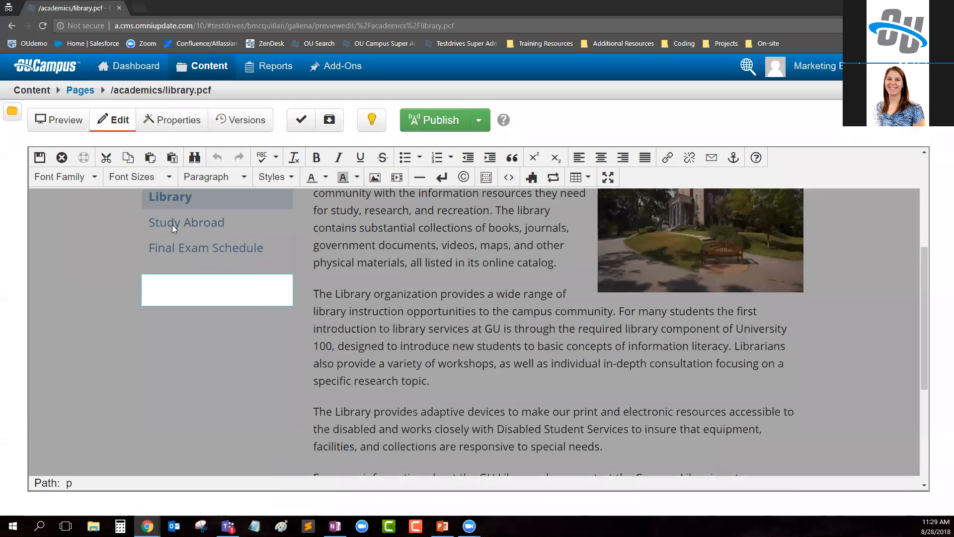
{"action": "left_click", "coordinate": [42, 26]}
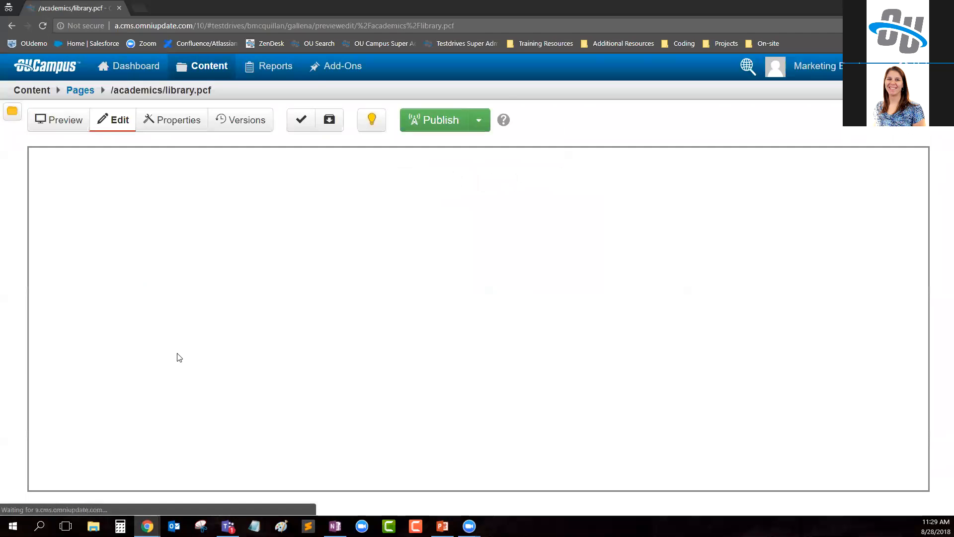
{"action": "left_click", "coordinate": [183, 463]}
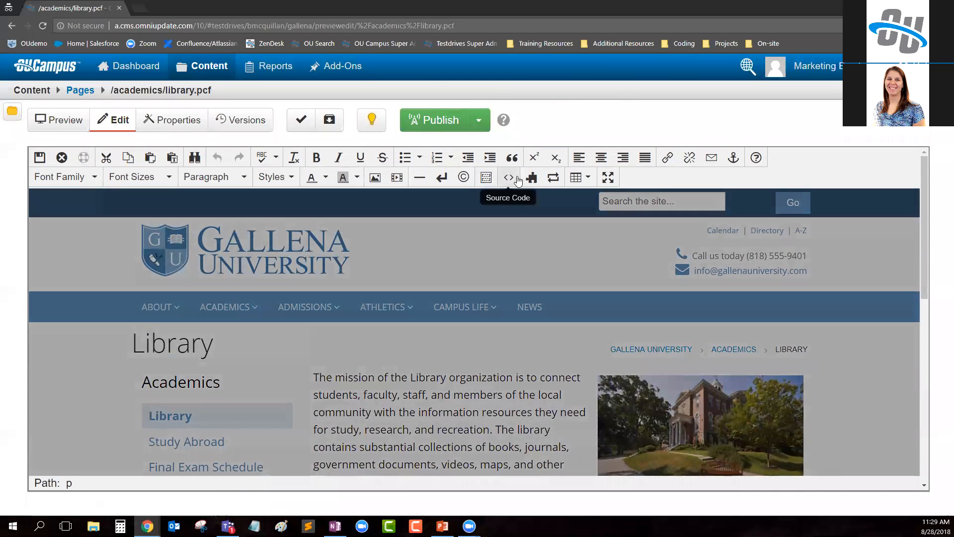
{"action": "left_click", "coordinate": [532, 178]}
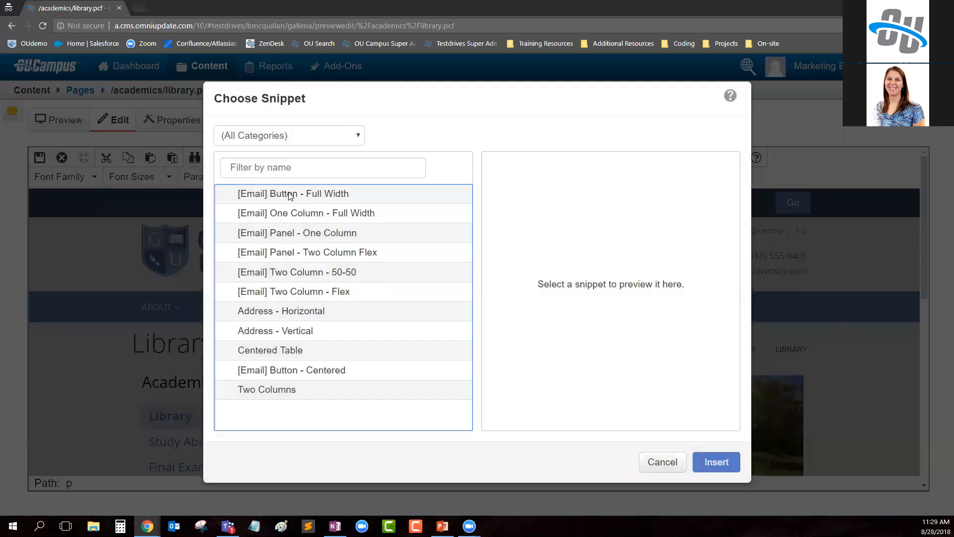
- Filter the snippet chooser to the Generic category, review the snippets offered, and close the chooser without inserting one
{"action": "left_click", "coordinate": [288, 136]}
{"action": "left_click", "coordinate": [281, 174]}
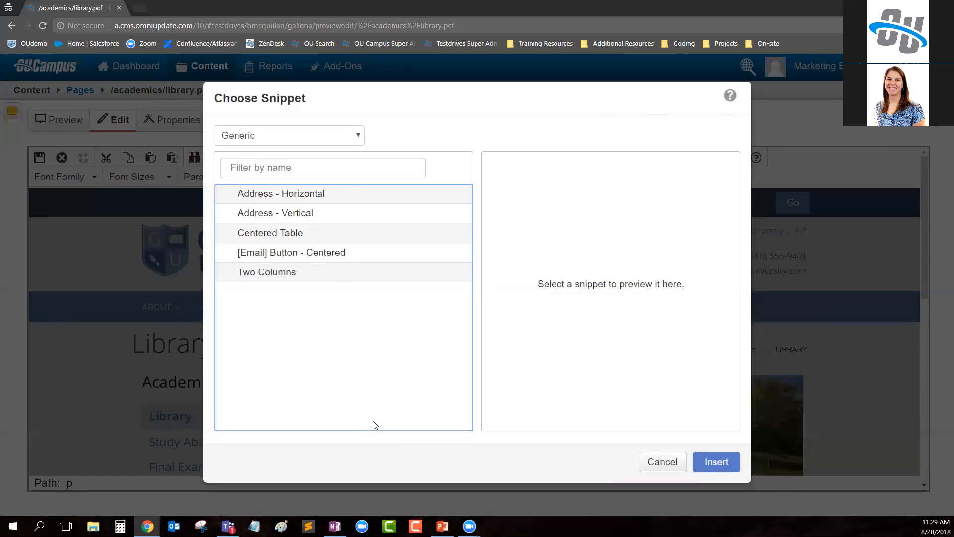
{"action": "left_click", "coordinate": [663, 462]}
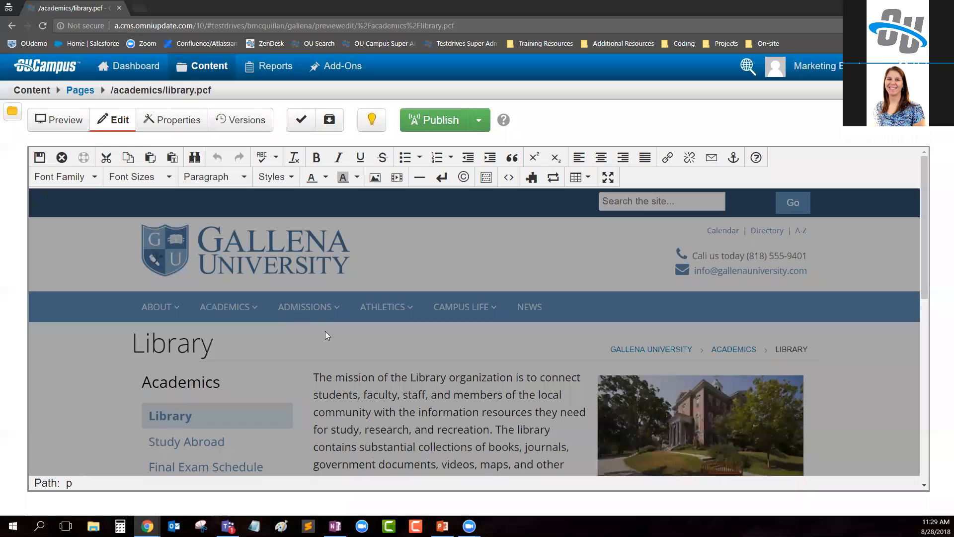
- Open the asset chooser for the library.pcf content region and preview the Blog - Featured Blog Post List asset
{"action": "scroll", "coordinate": [324, 299], "scroll_direction": "down", "scroll_amount": 3}
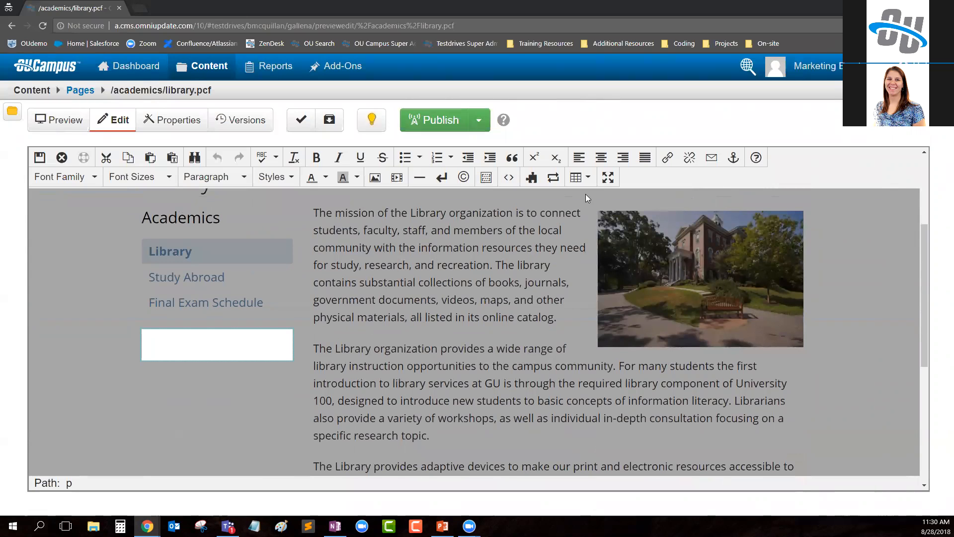
{"action": "left_click", "coordinate": [554, 177]}
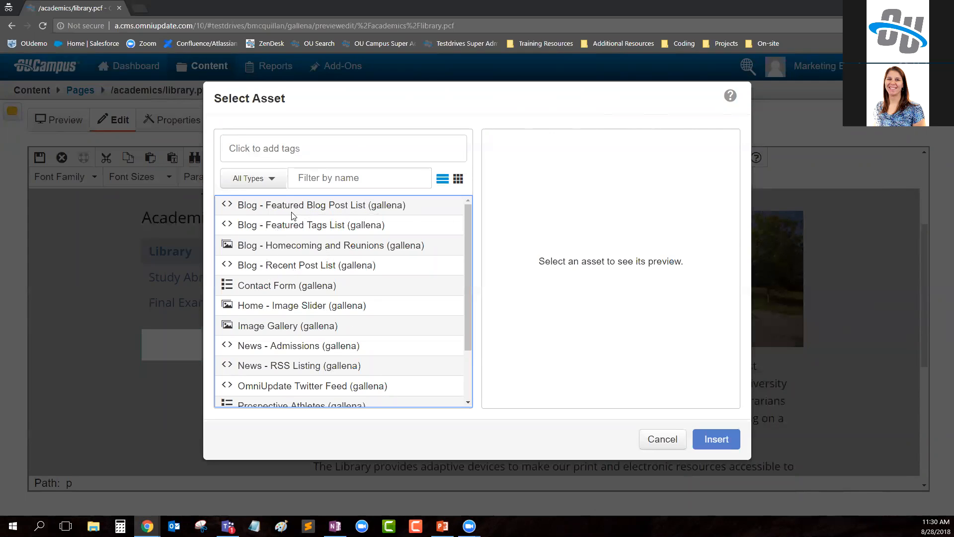
{"action": "left_click", "coordinate": [305, 206]}
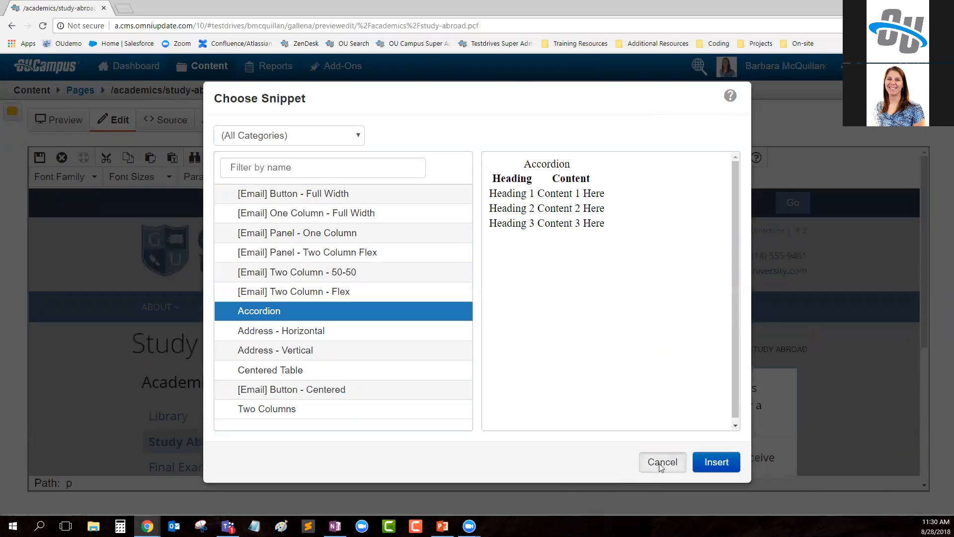
- In the administrator's window, go to the site's assets and open the access settings of Blog - Featured Blog Post List
{"action": "left_click", "coordinate": [660, 462]}
{"action": "left_click", "coordinate": [202, 66]}
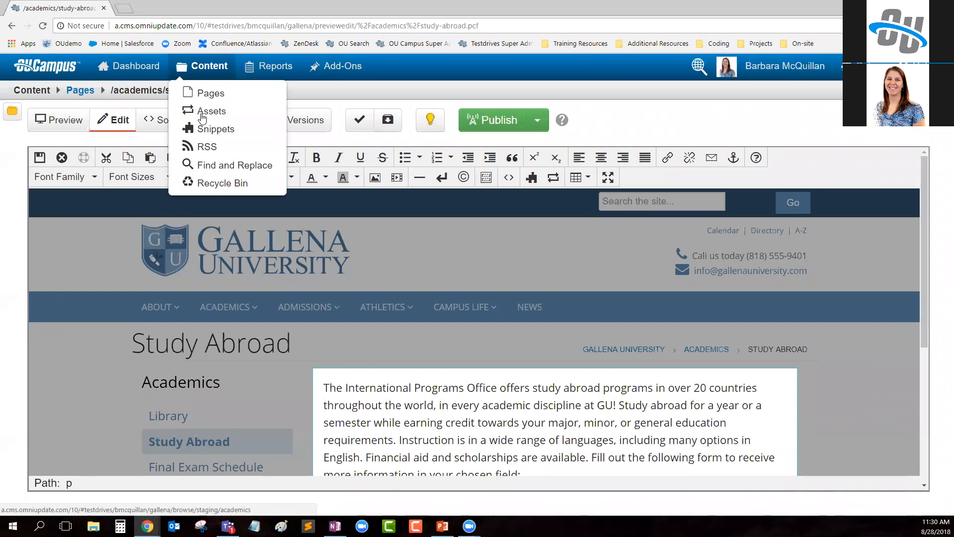
{"action": "left_click", "coordinate": [233, 113]}
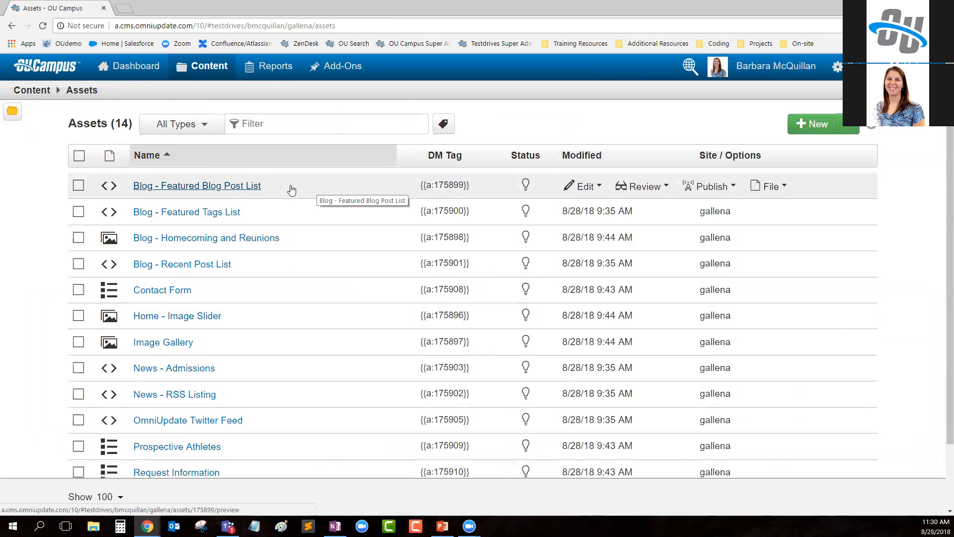
{"action": "left_click", "coordinate": [584, 192]}
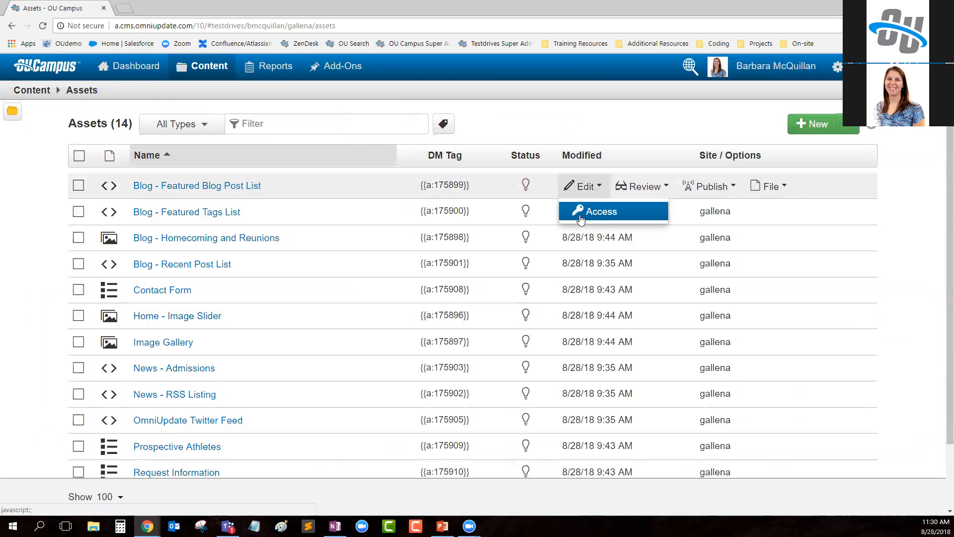
{"action": "left_click", "coordinate": [601, 211]}
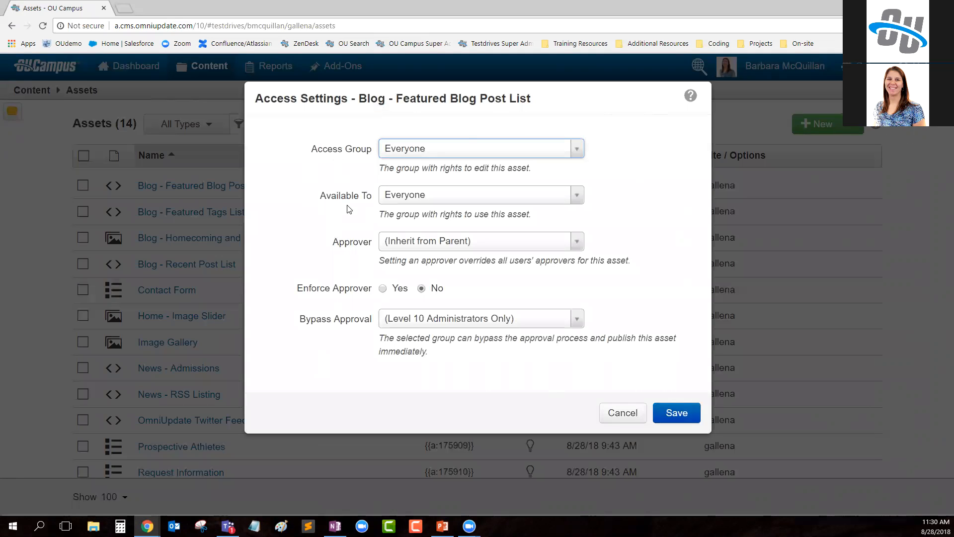
{"action": "left_click_drag", "start_coordinate": [300, 151], "coordinate": [374, 155]}
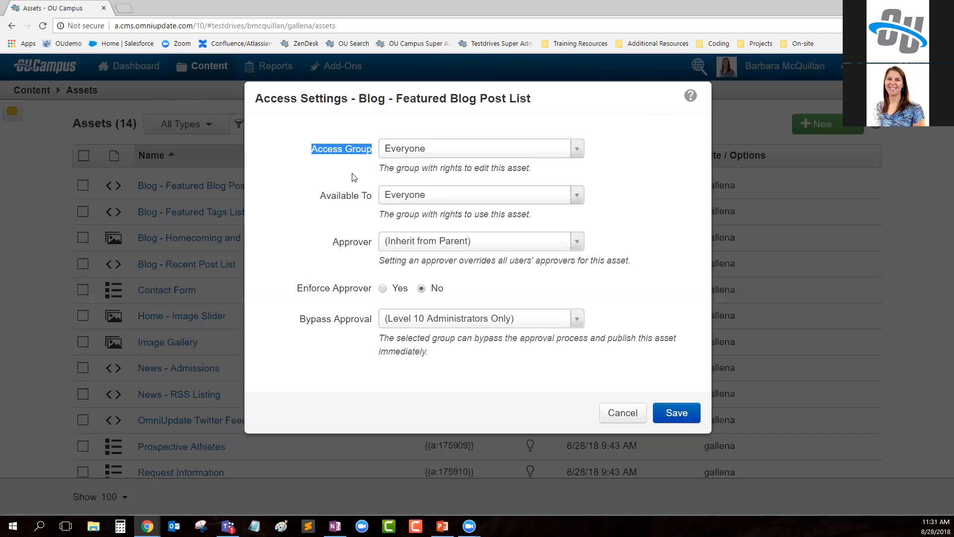
- Make the Blog - Featured Blog Post List asset available to the academics group and save its access settings
{"action": "left_click_drag", "start_coordinate": [315, 200], "coordinate": [374, 212]}
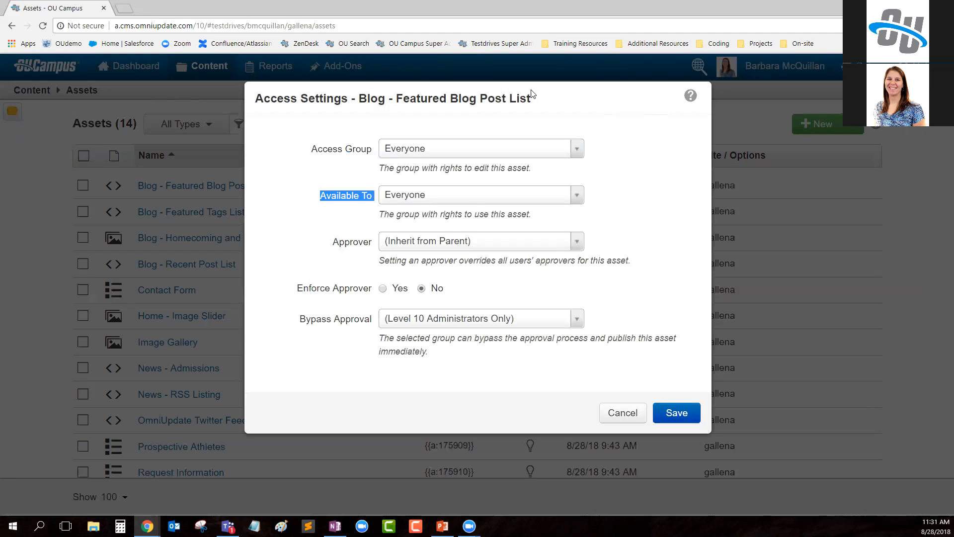
{"action": "left_click", "coordinate": [422, 196]}
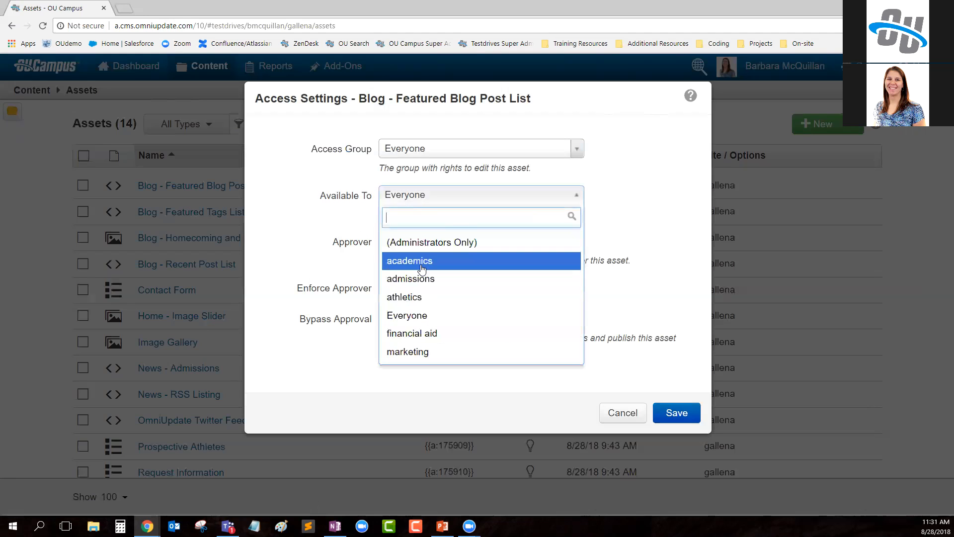
{"action": "left_click", "coordinate": [423, 267]}
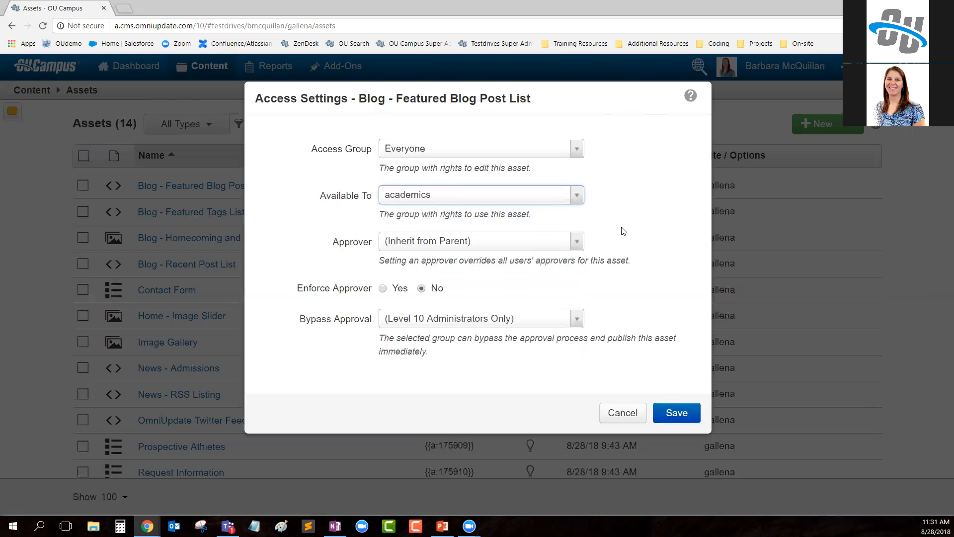
{"action": "left_click", "coordinate": [677, 413]}
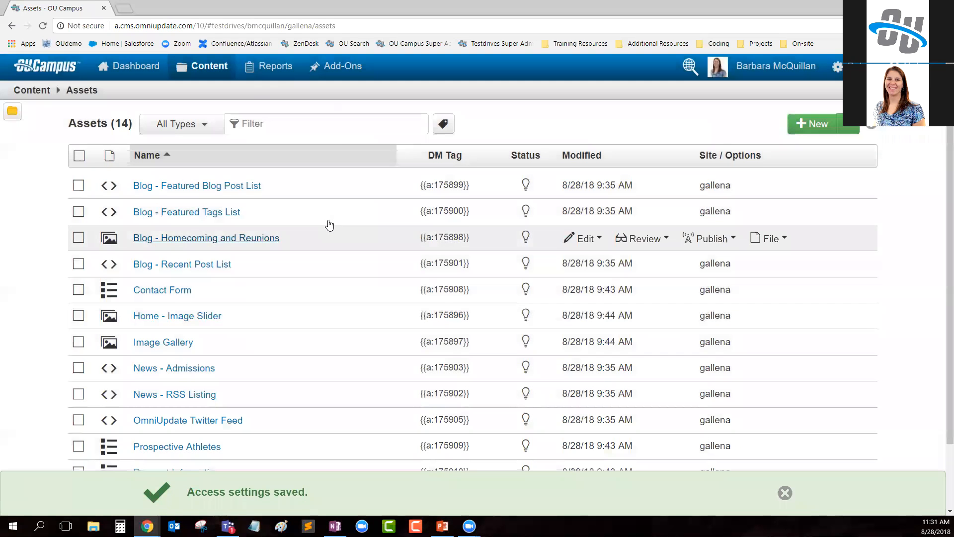
- Open study-abroad.pcf from the academics folder and open its Main Content region for editing
{"action": "left_click", "coordinate": [211, 90]}
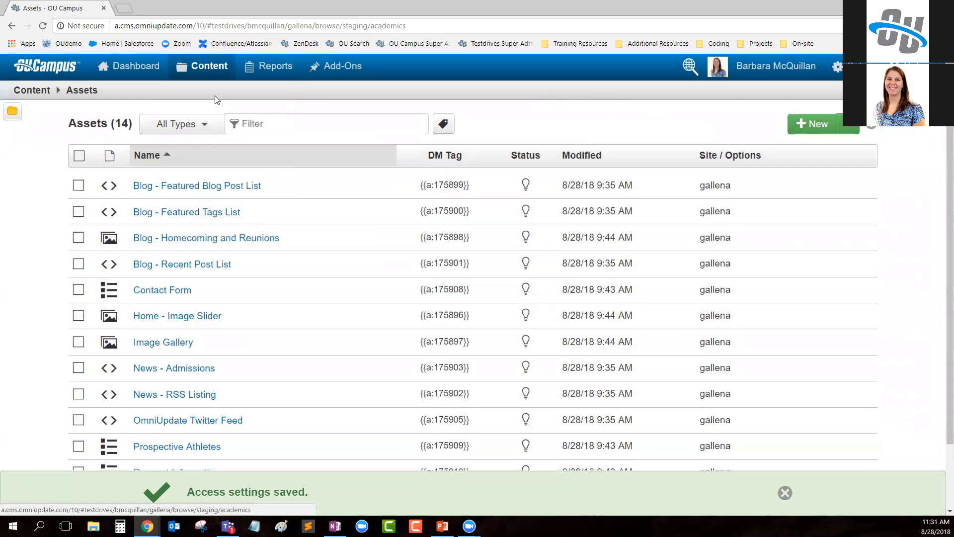
{"action": "left_click", "coordinate": [191, 293]}
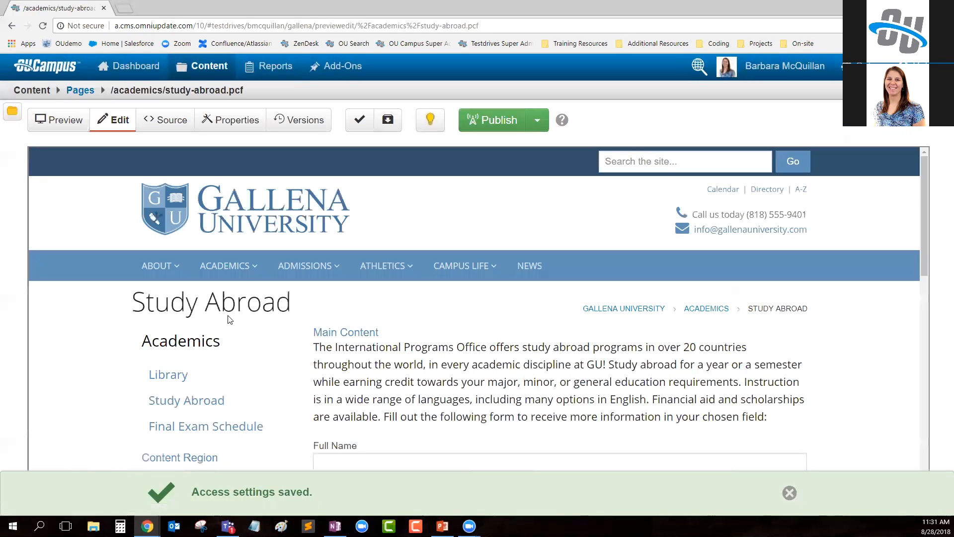
{"action": "left_click", "coordinate": [342, 336]}
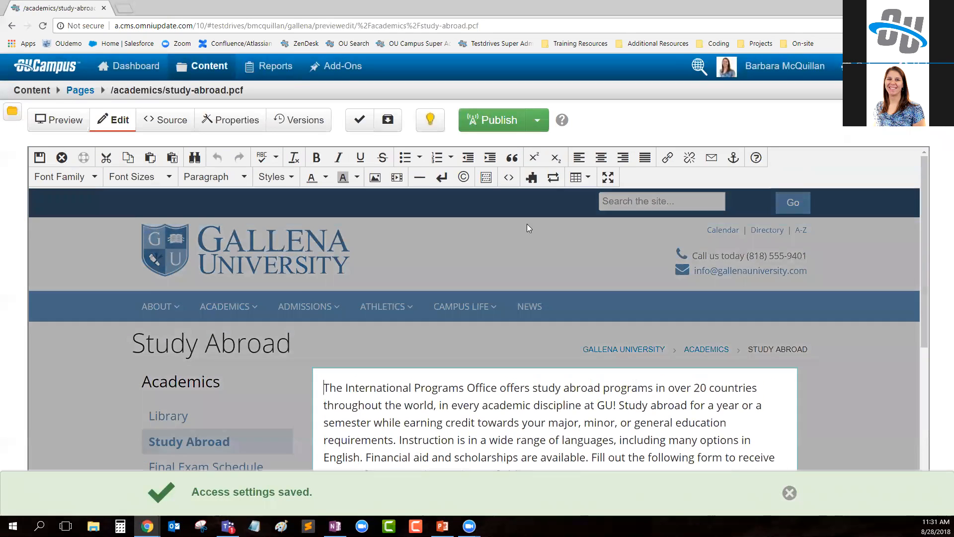
{"action": "left_click", "coordinate": [531, 177]}
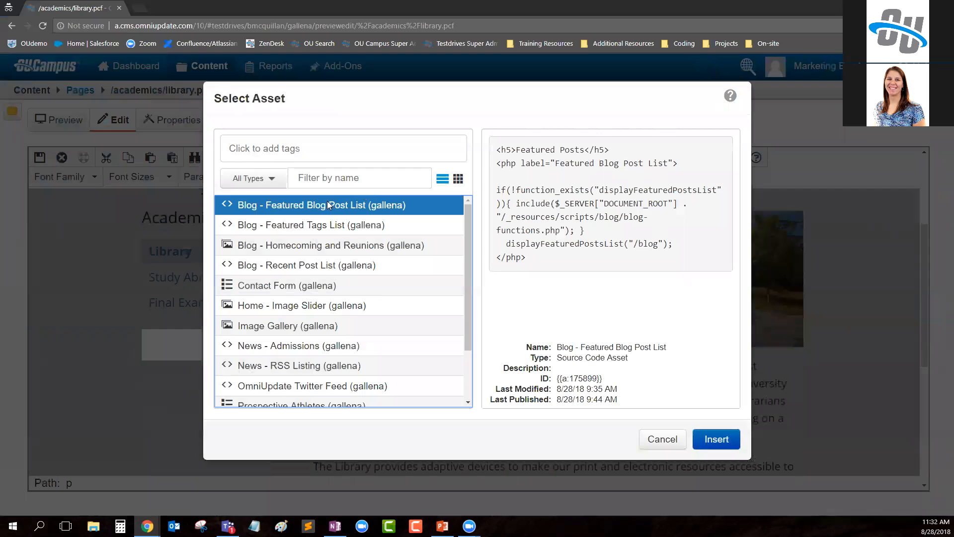
- In the marketing employee's window, reload library.pcf, reopen its content region, and review the assets offered for insertion
{"action": "left_click", "coordinate": [660, 446]}
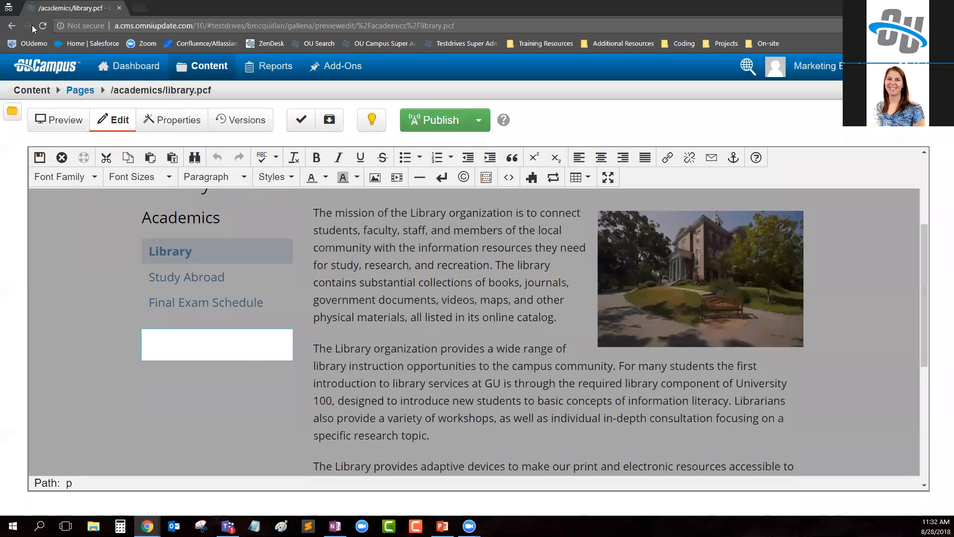
{"action": "left_click", "coordinate": [43, 25]}
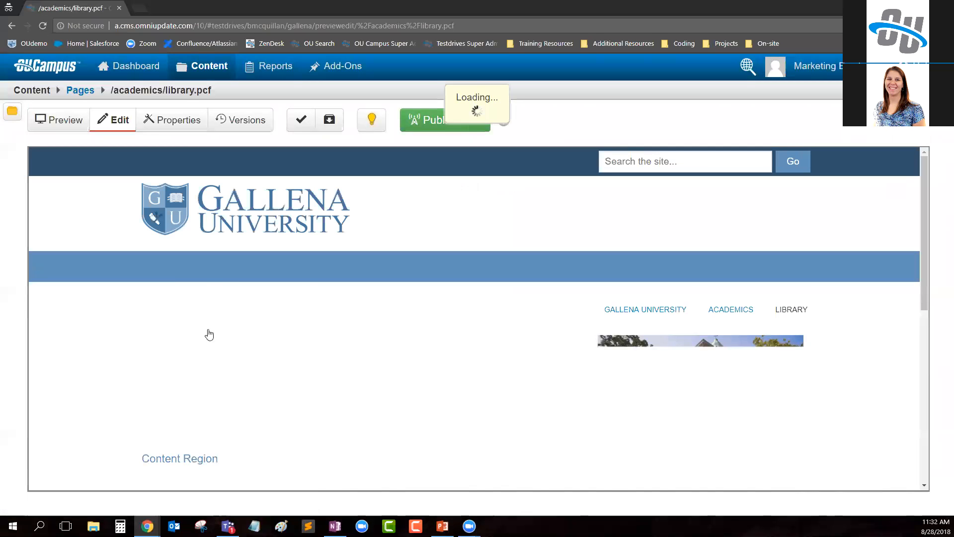
{"action": "left_click", "coordinate": [194, 456]}
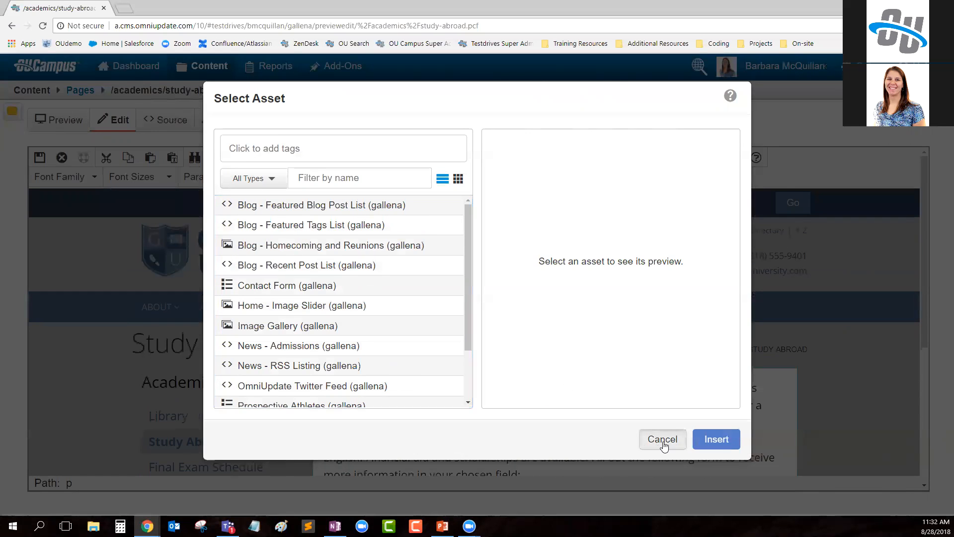
{"action": "left_click", "coordinate": [663, 439]}
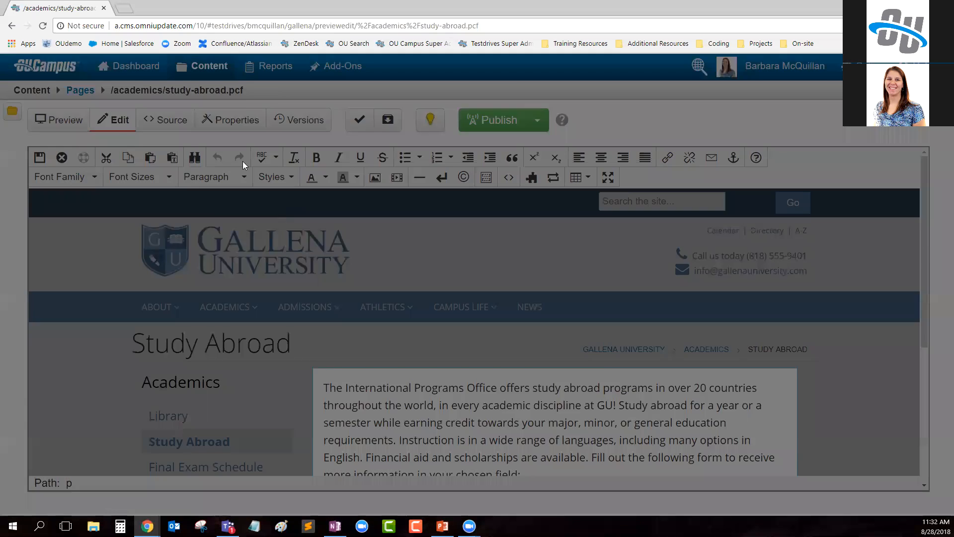
- In the administrator's window, review the access settings of Blog - Featured Blog Post List and close them without saving
{"action": "mouse_move", "coordinate": [207, 66]}
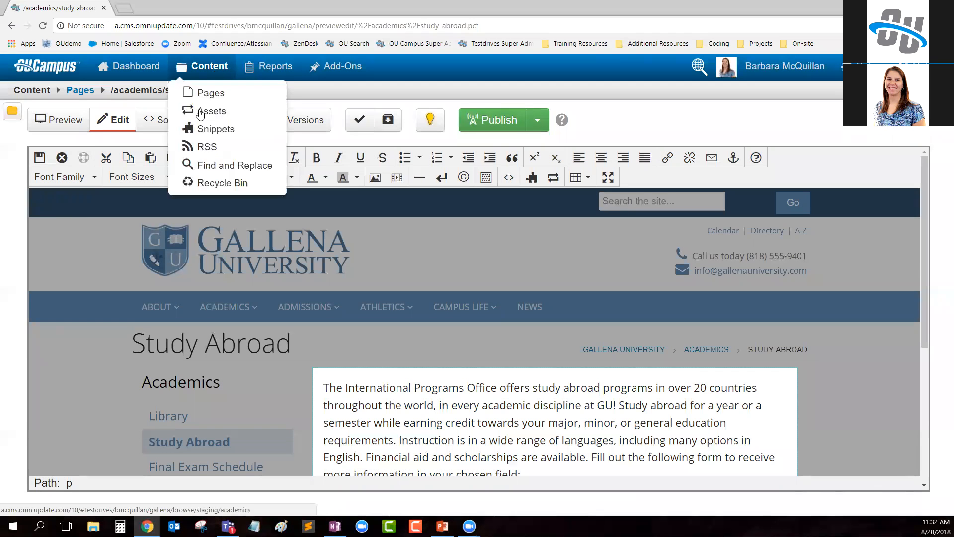
{"action": "left_click", "coordinate": [227, 112]}
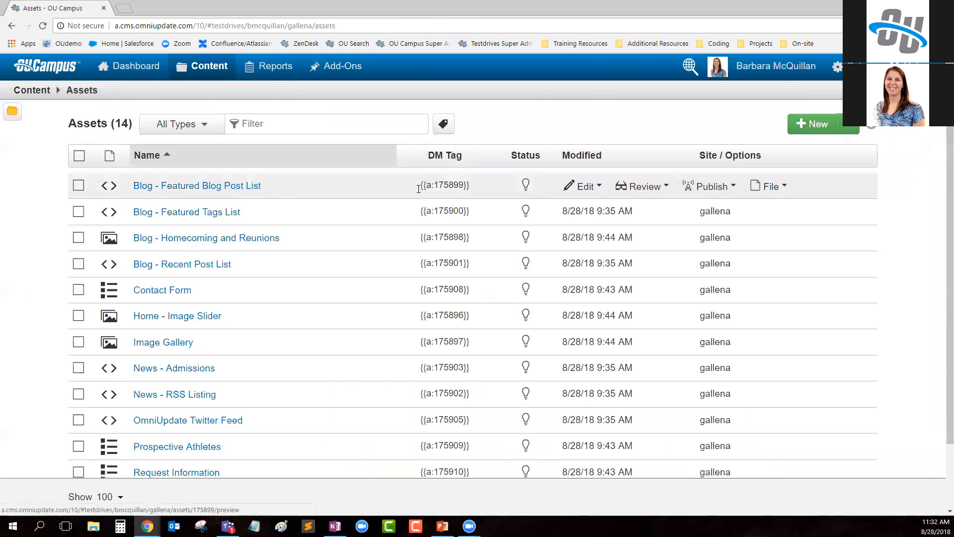
{"action": "mouse_move", "coordinate": [603, 191]}
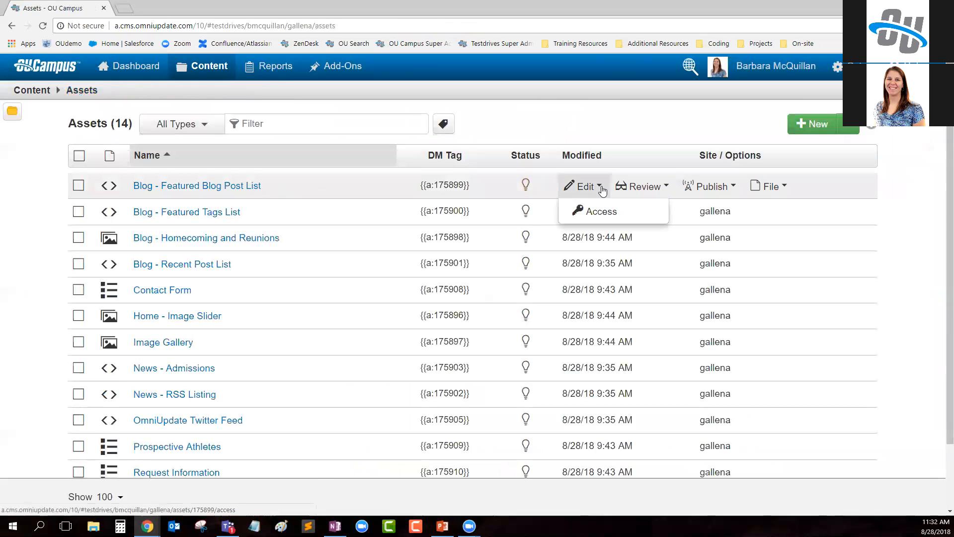
{"action": "left_click", "coordinate": [611, 216]}
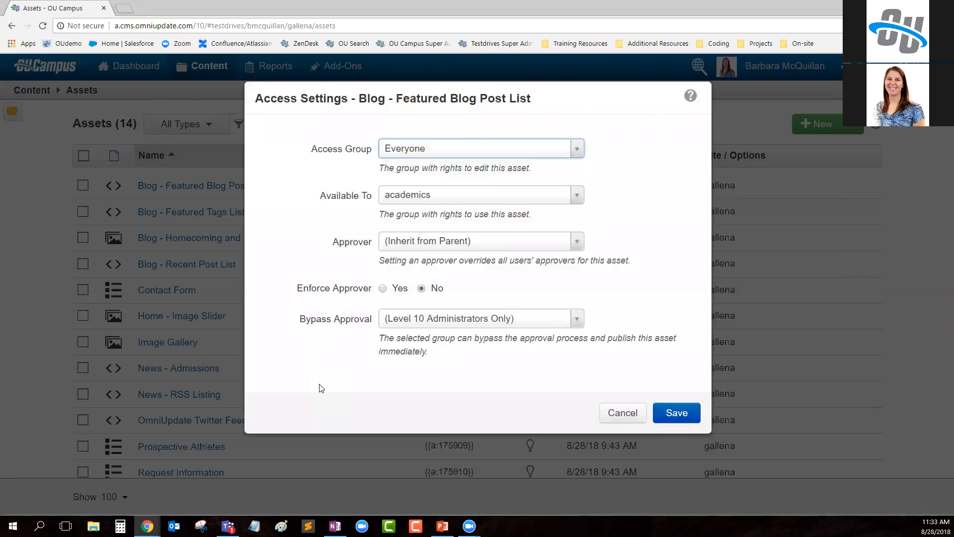
{"action": "left_click", "coordinate": [614, 413]}
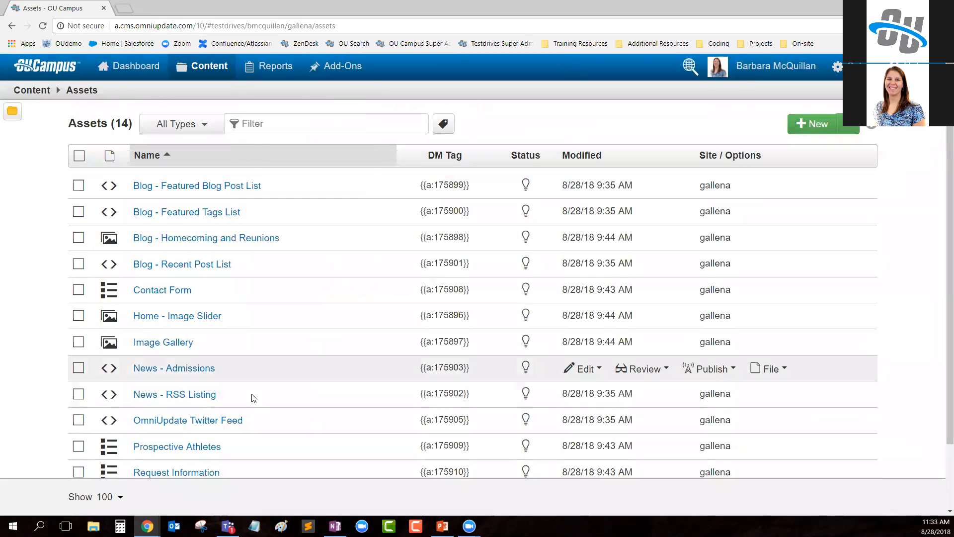
- In the marketing employee's window, close the asset chooser, go to the academics page list, and check the content areas offered
{"action": "left_click", "coordinate": [149, 527]}
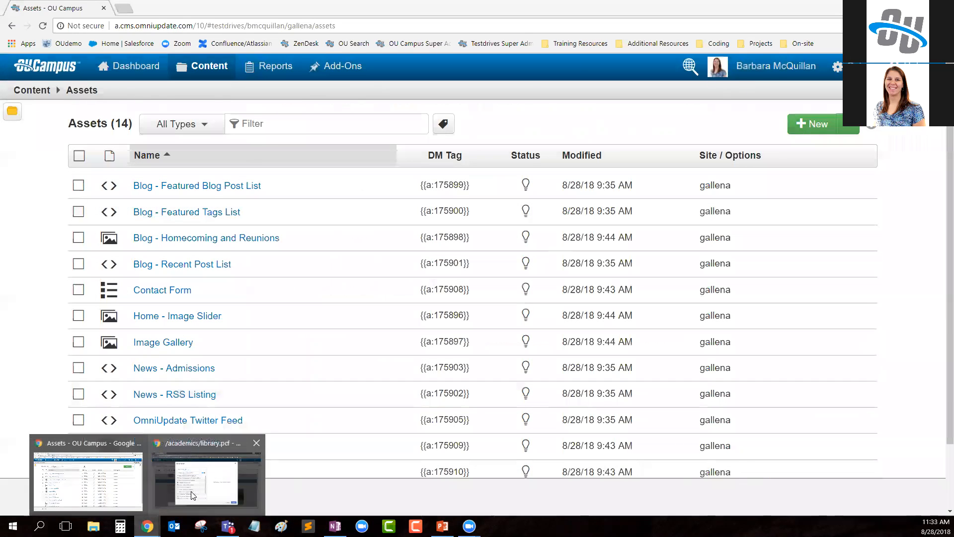
{"action": "left_click", "coordinate": [206, 484]}
{"action": "left_click", "coordinate": [659, 440]}
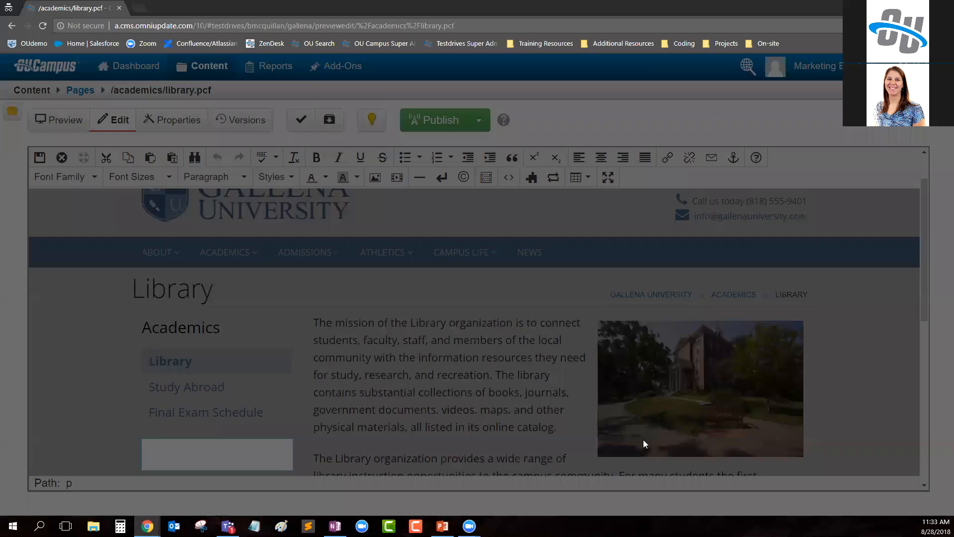
{"action": "mouse_move", "coordinate": [212, 68]}
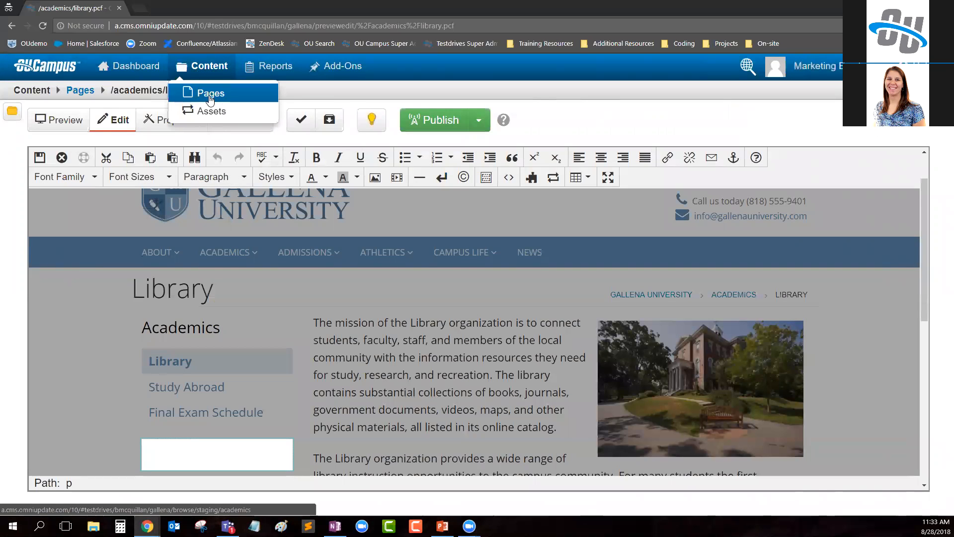
{"action": "left_click", "coordinate": [237, 94]}
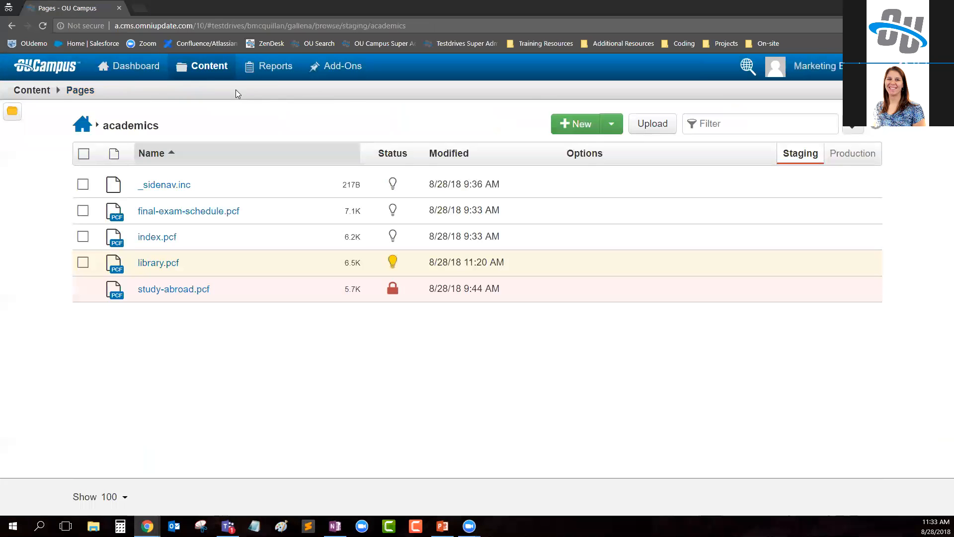
{"action": "mouse_move", "coordinate": [208, 70]}
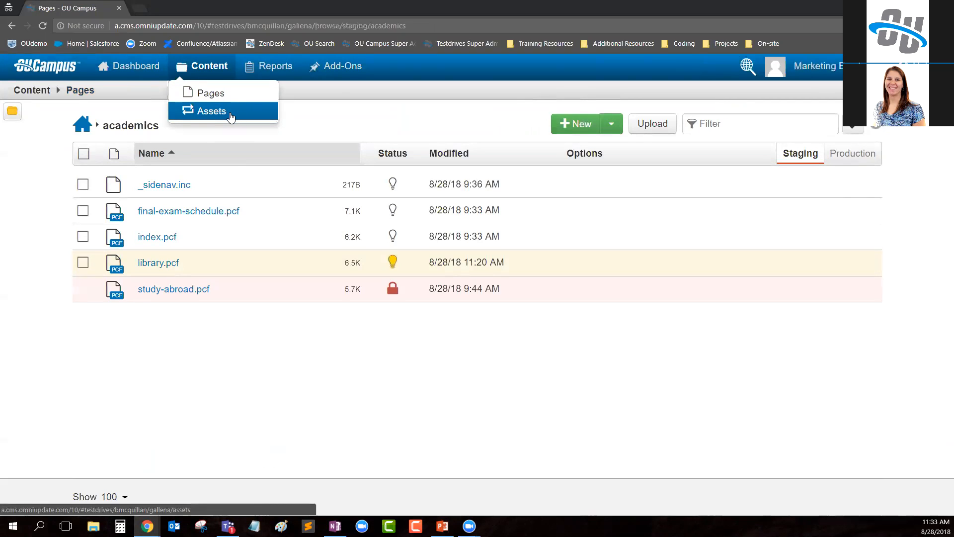
{"action": "mouse_move", "coordinate": [187, 85]}
{"action": "left_click", "coordinate": [247, 115]}
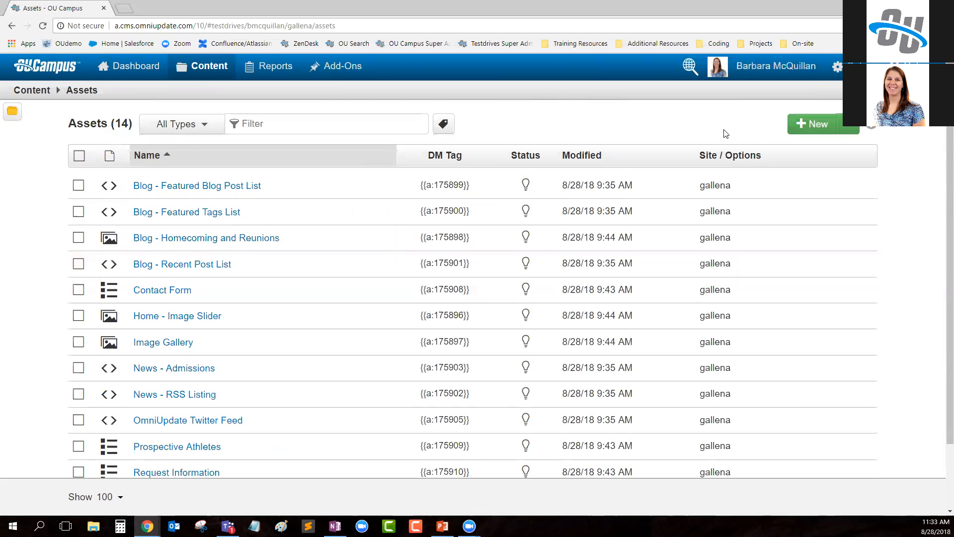
- In the administrator's window, go to the site setup and open the asset access settings of the gallena site
{"action": "mouse_move", "coordinate": [838, 68]}
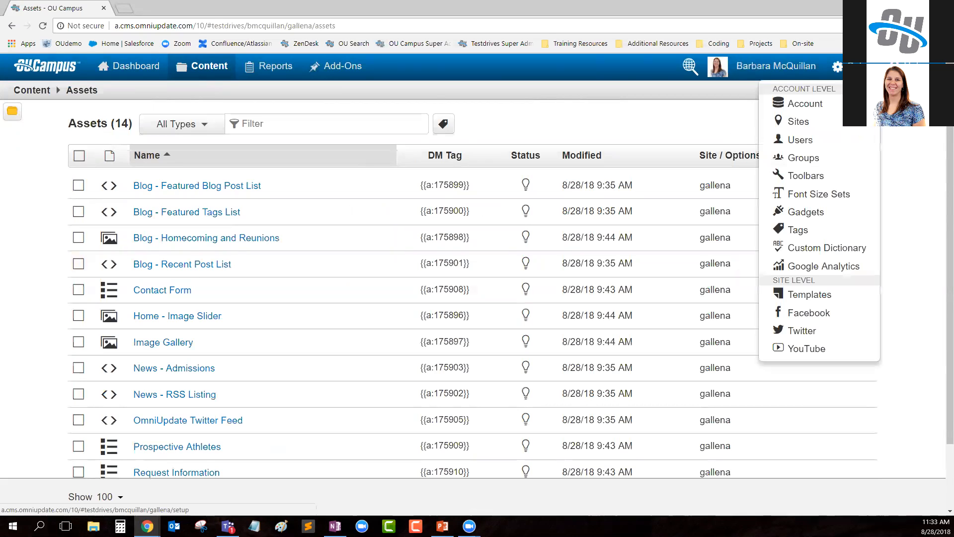
{"action": "left_click", "coordinate": [826, 122]}
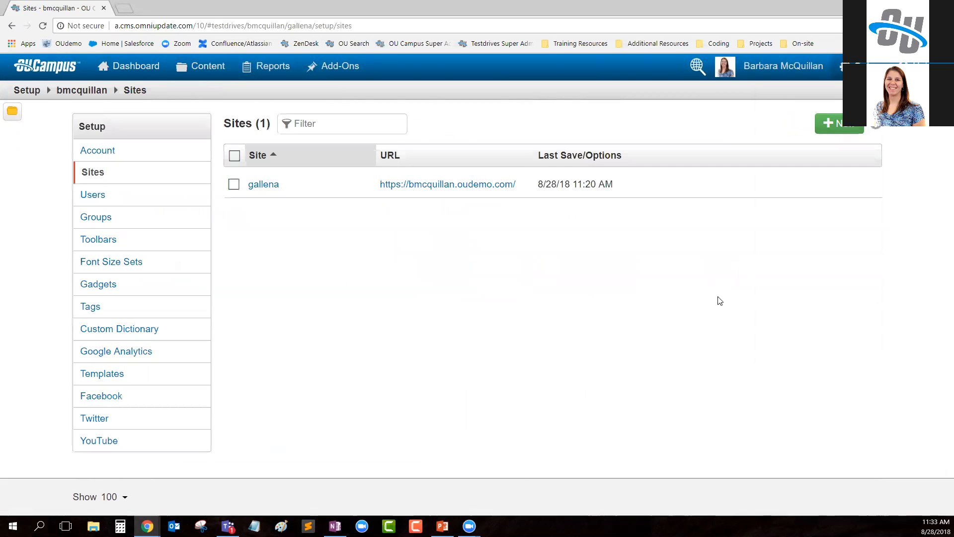
{"action": "mouse_move", "coordinate": [558, 186]}
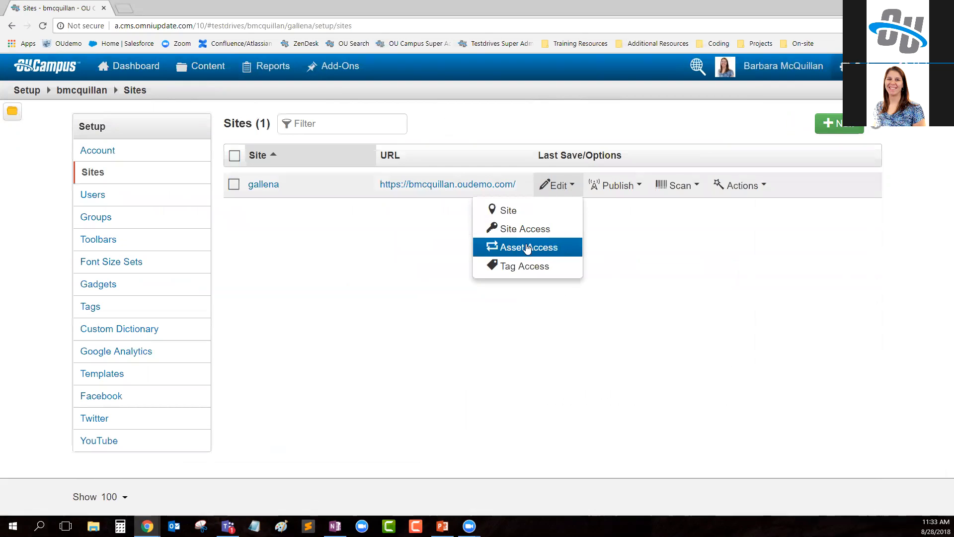
{"action": "left_click", "coordinate": [551, 252]}
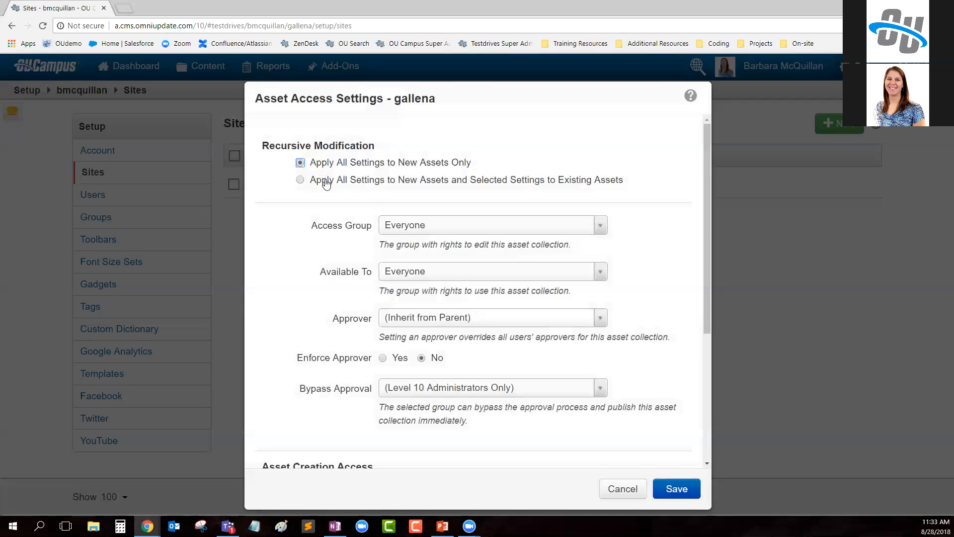
- Try applying selected settings to existing assets with Access Group enabled, and return to applying settings to new assets only
{"action": "left_click", "coordinate": [301, 180]}
{"action": "left_click_drag", "start_coordinate": [310, 184], "coordinate": [633, 185]}
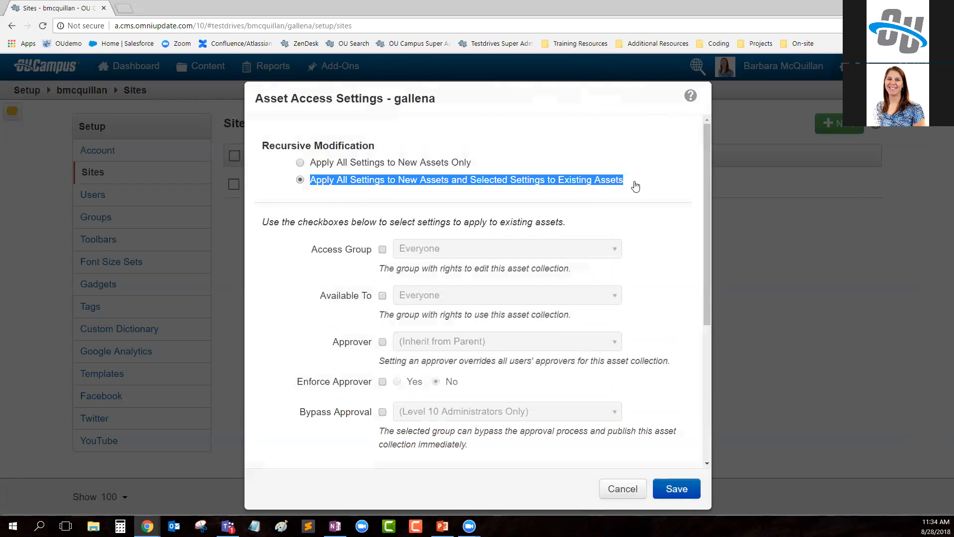
{"action": "left_click", "coordinate": [383, 249]}
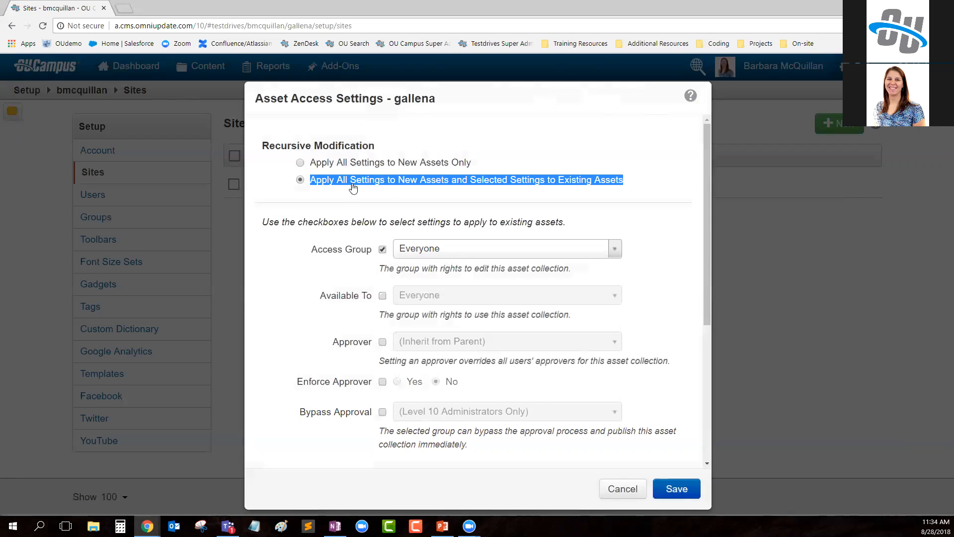
{"action": "left_click", "coordinate": [301, 163]}
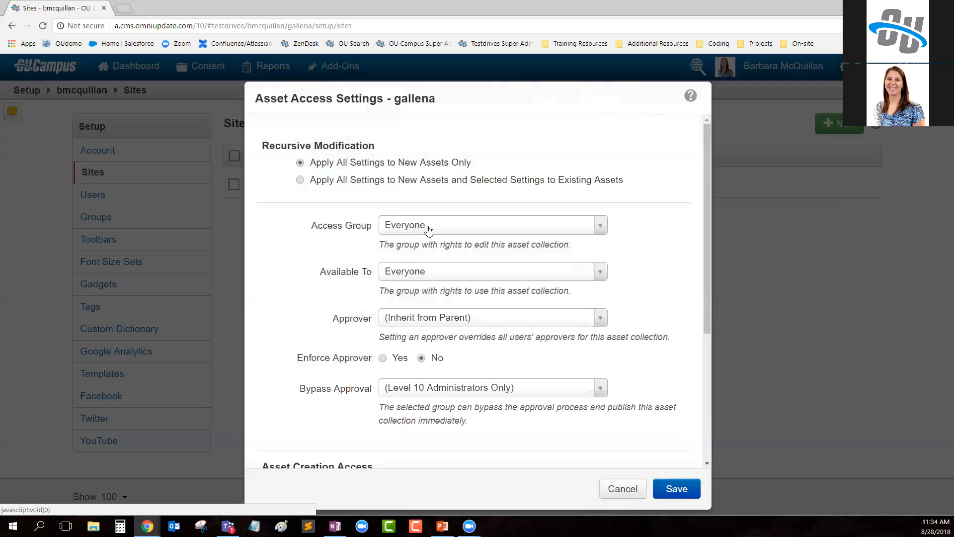
- Set the access group for gallena's new assets to financial aid and save the asset access settings
{"action": "left_click", "coordinate": [401, 233]}
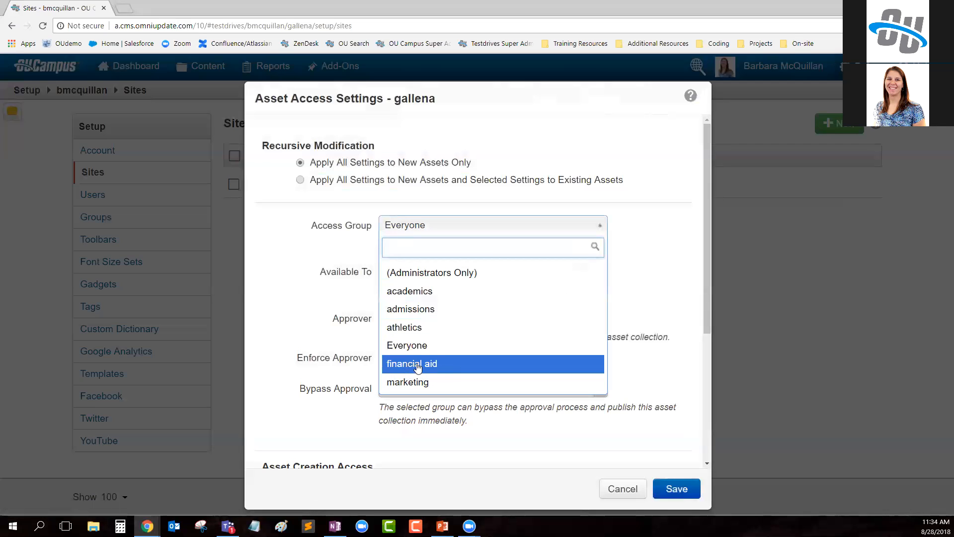
{"action": "left_click", "coordinate": [450, 369]}
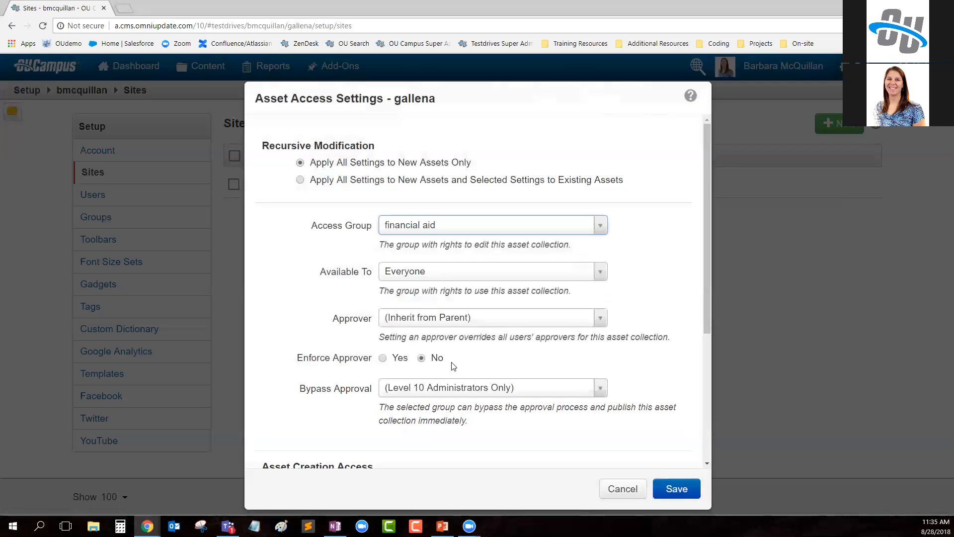
{"action": "left_click", "coordinate": [681, 495]}
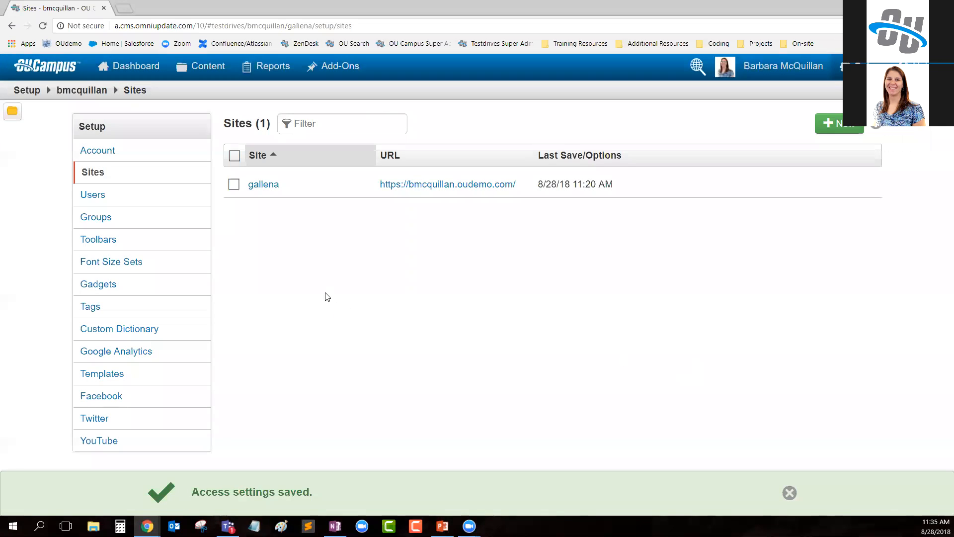
- Switch to the marketing employee's window and reload the academics folder's page list
{"action": "mouse_move", "coordinate": [185, 78]}
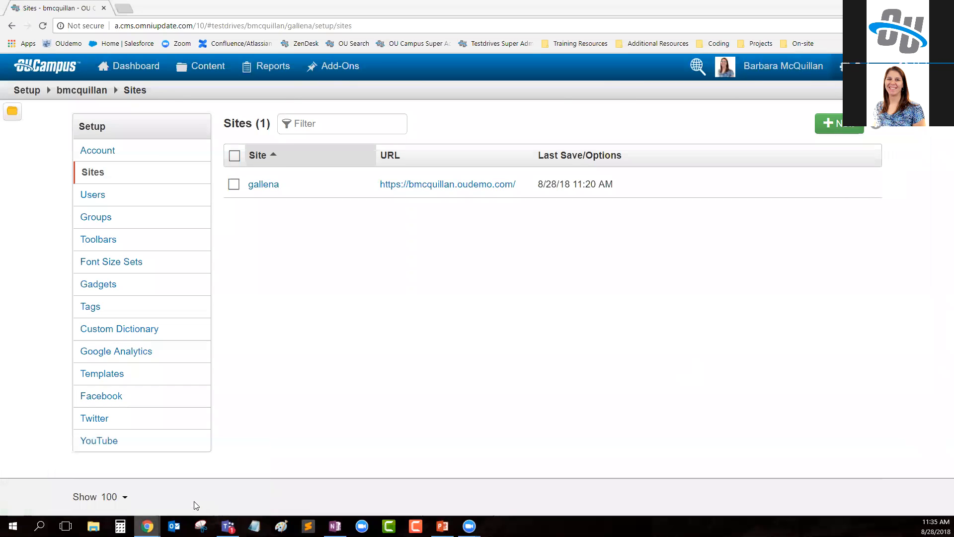
{"action": "key", "text": "alt+Tab"}
{"action": "left_click", "coordinate": [43, 26]}
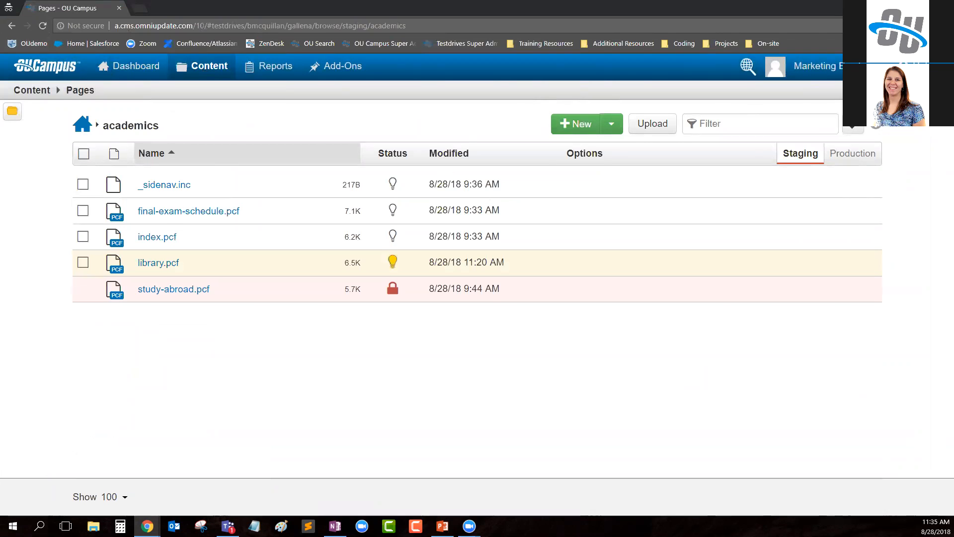
- In the administrator's window, set the access group for gallena's new assets to marketing and save the asset access settings
{"action": "left_click", "coordinate": [888, 7]}
{"action": "mouse_move", "coordinate": [846, 68]}
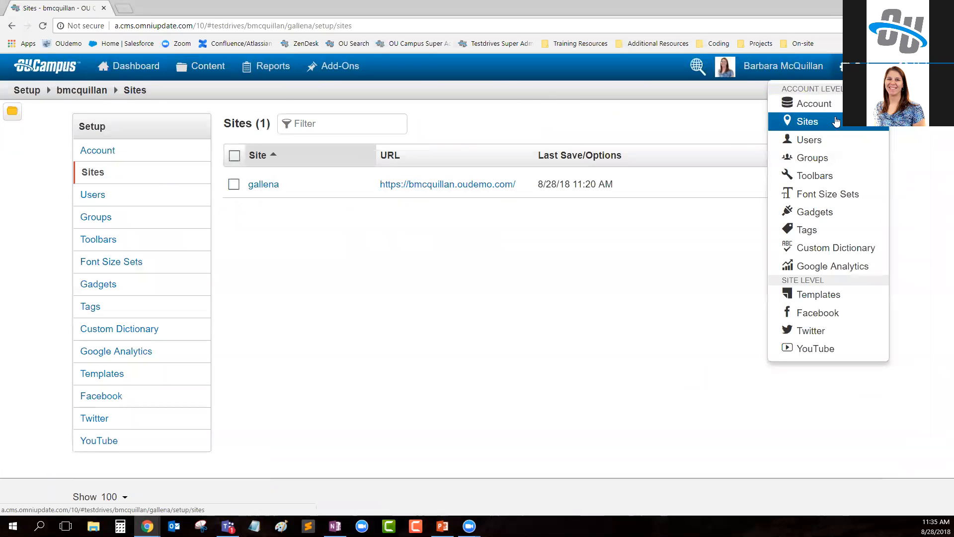
{"action": "mouse_move", "coordinate": [564, 186]}
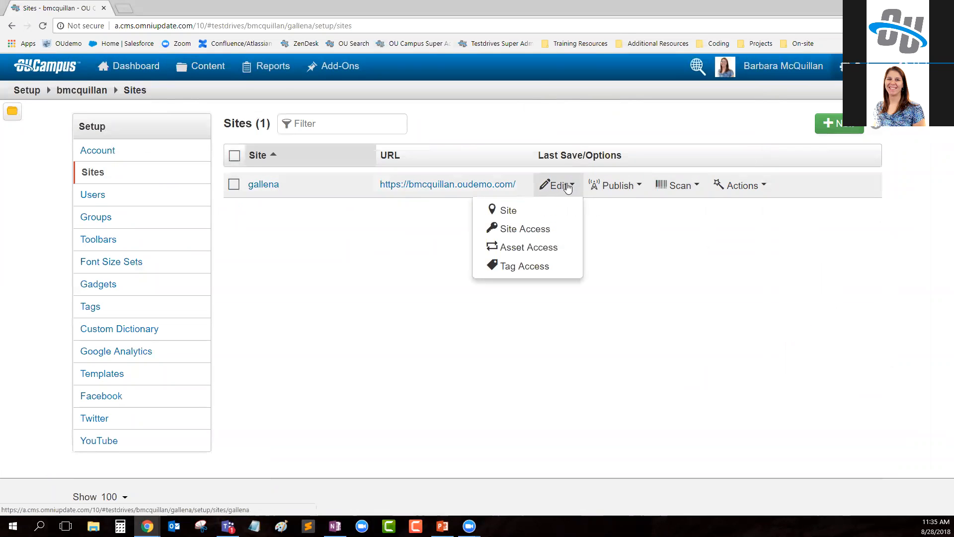
{"action": "left_click", "coordinate": [535, 253]}
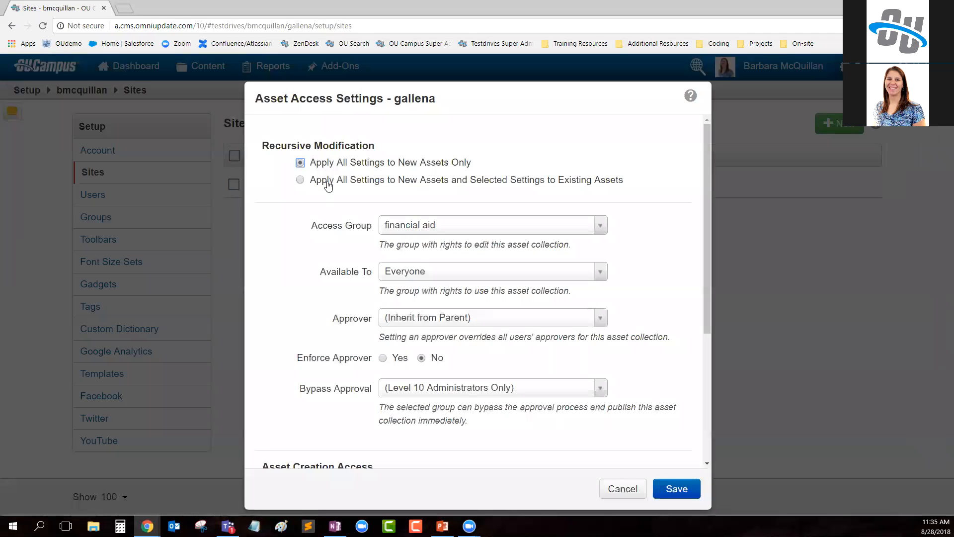
{"action": "left_click", "coordinate": [423, 230]}
{"action": "left_click", "coordinate": [418, 381]}
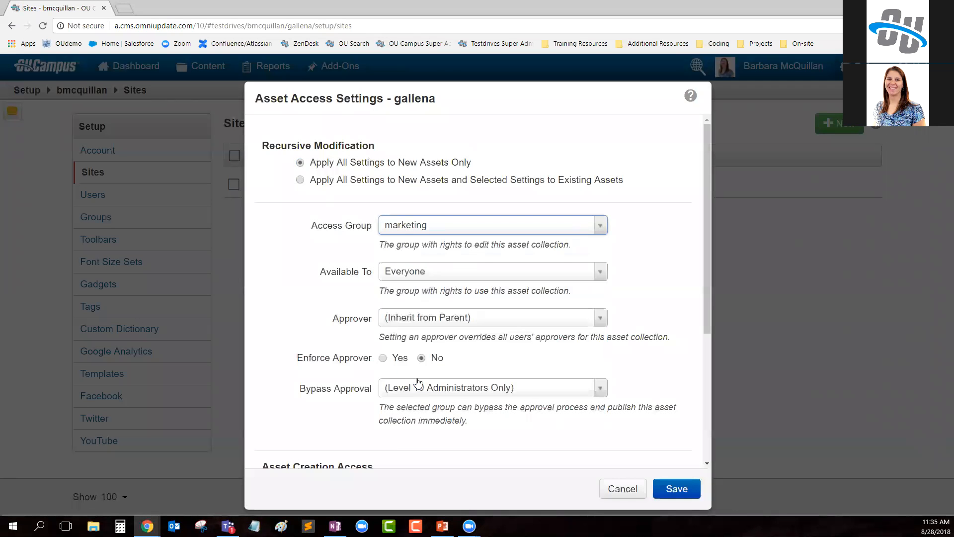
{"action": "left_click", "coordinate": [676, 489]}
- Switch to the marketing employee's window, reload it, open the asset list and bring up the new asset types
{"action": "mouse_move", "coordinate": [147, 526]}
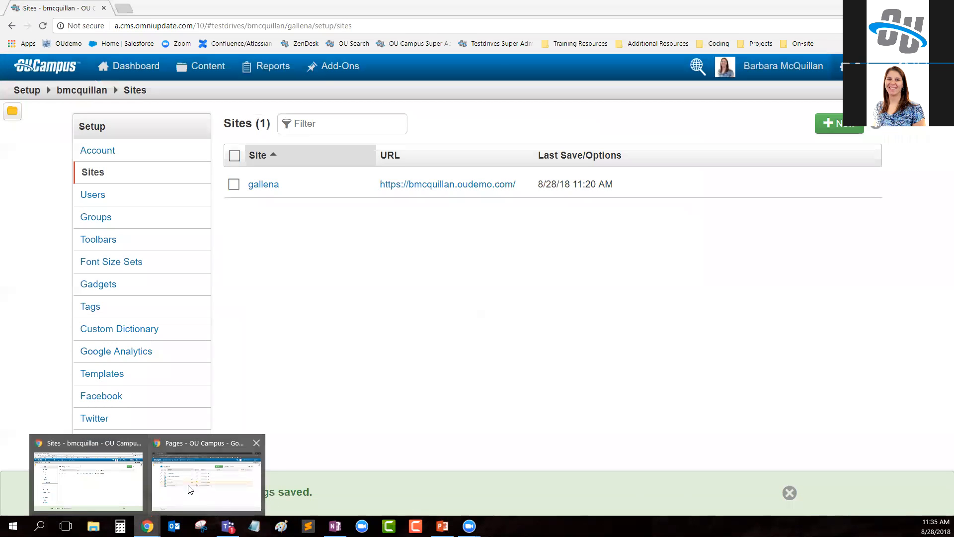
{"action": "left_click", "coordinate": [190, 489]}
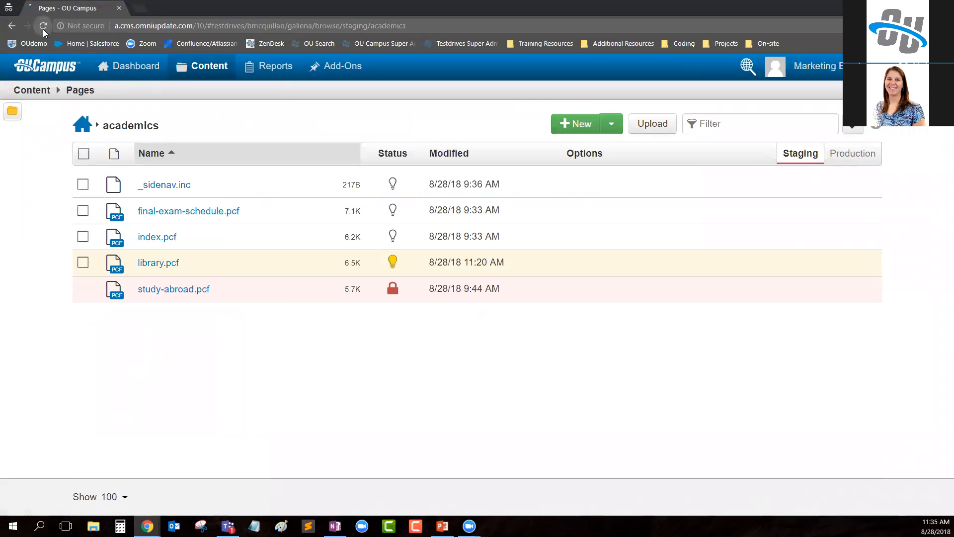
{"action": "left_click", "coordinate": [43, 27]}
{"action": "mouse_move", "coordinate": [220, 66]}
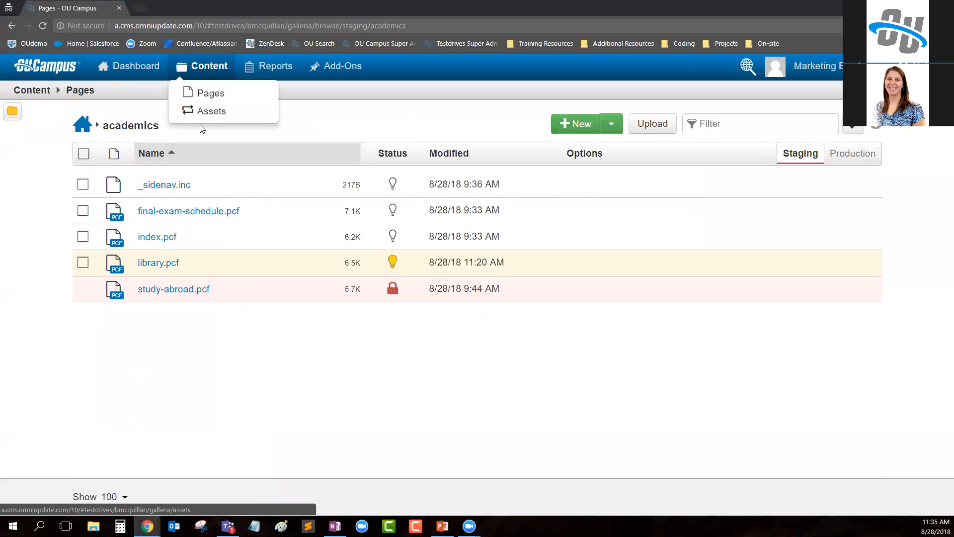
{"action": "left_click", "coordinate": [230, 114]}
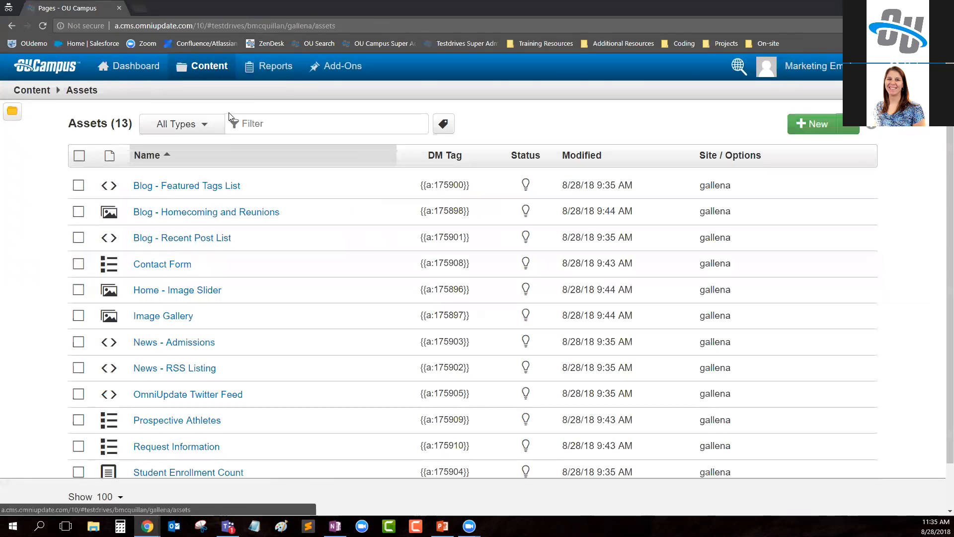
{"action": "left_click", "coordinate": [816, 129]}
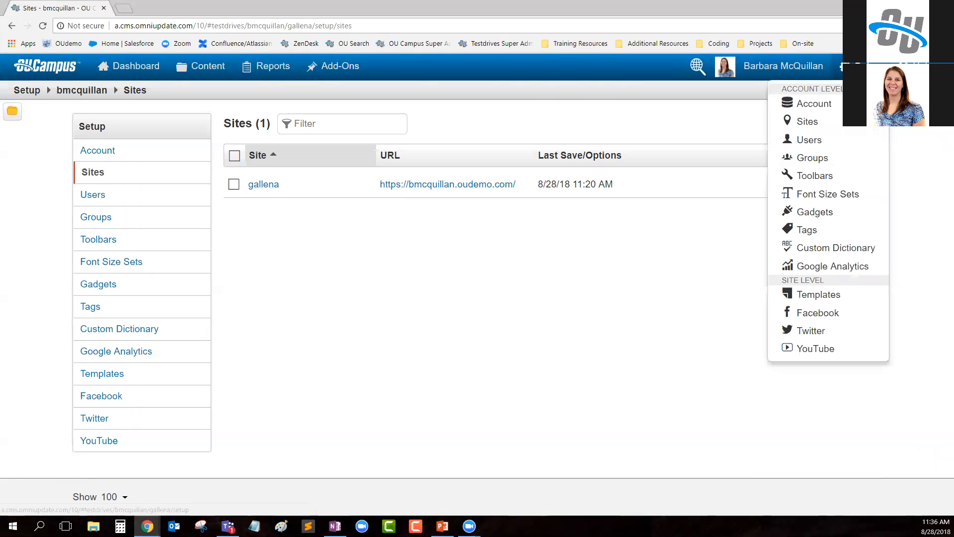
- In the administrator's window, review gallena's site access settings and close them without saving
{"action": "left_click", "coordinate": [842, 67]}
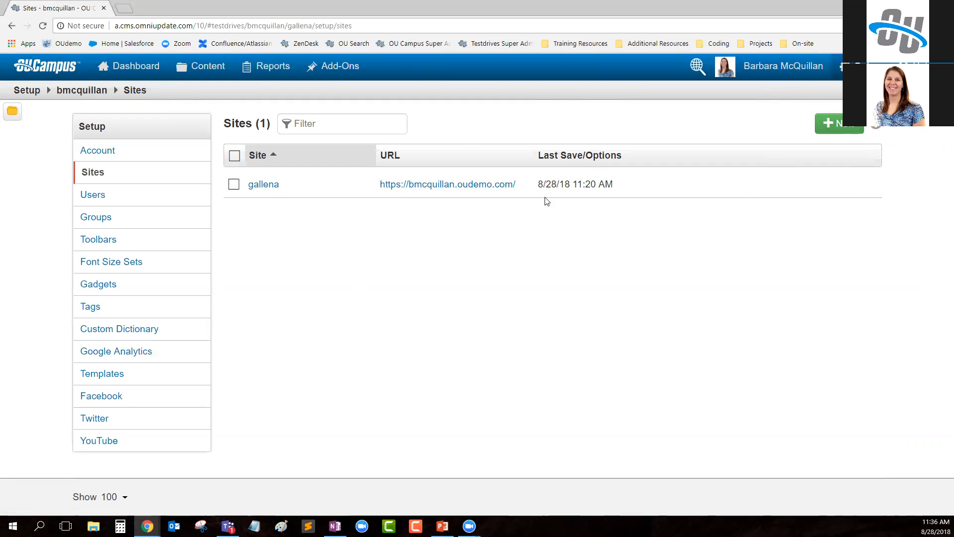
{"action": "mouse_move", "coordinate": [562, 188]}
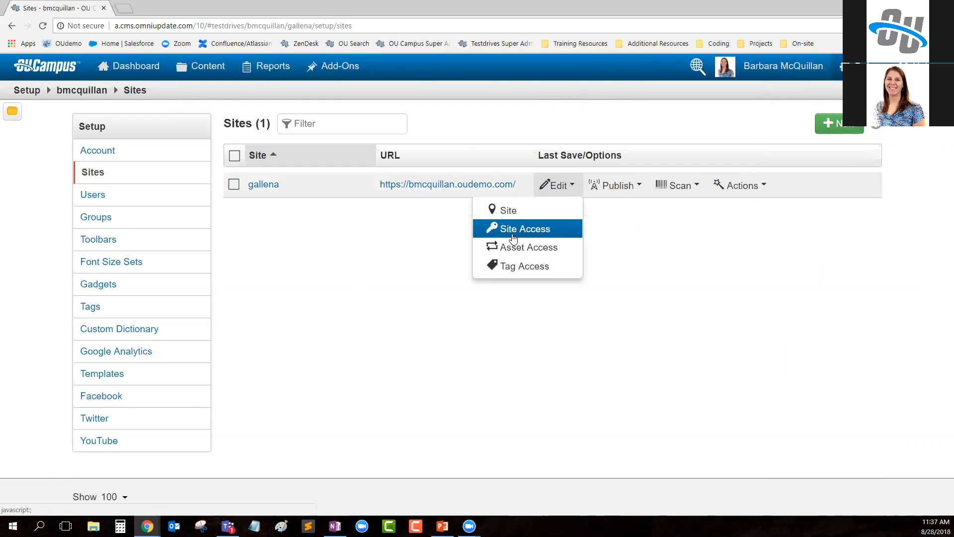
{"action": "left_click", "coordinate": [536, 232]}
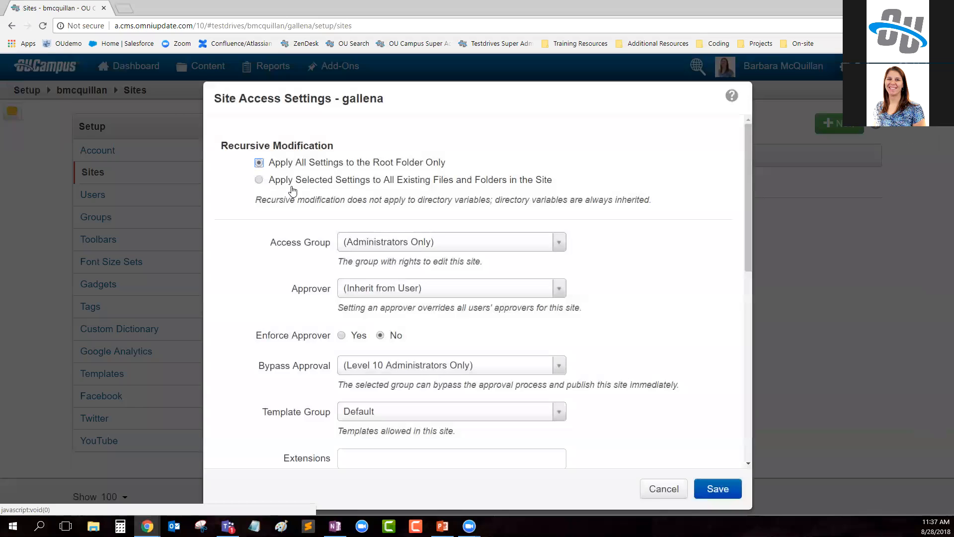
{"action": "scroll", "coordinate": [292, 253], "scroll_direction": "down", "scroll_amount": 8}
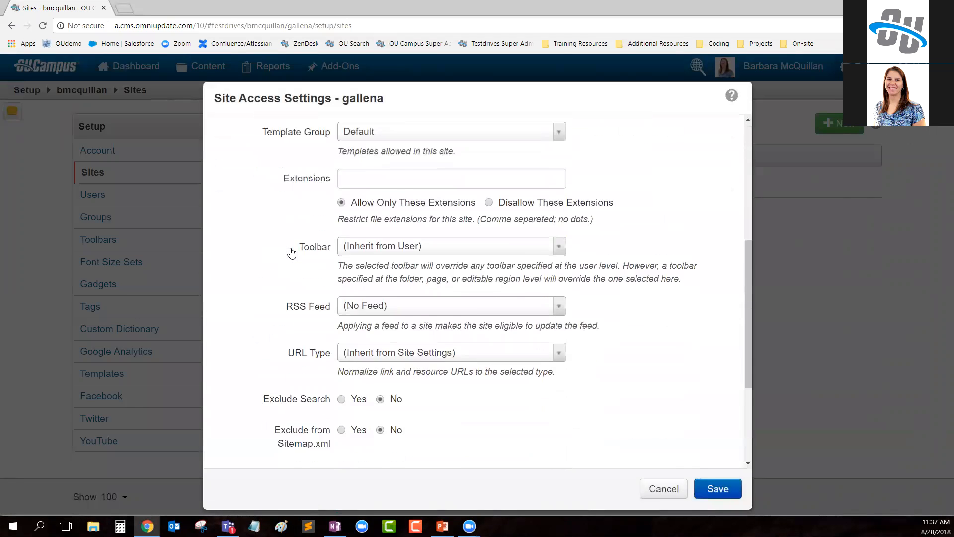
{"action": "left_click", "coordinate": [657, 490]}
- Restrict creation of source code assets in gallena to (Administrators Only) and save the asset access settings
{"action": "left_click", "coordinate": [557, 185]}
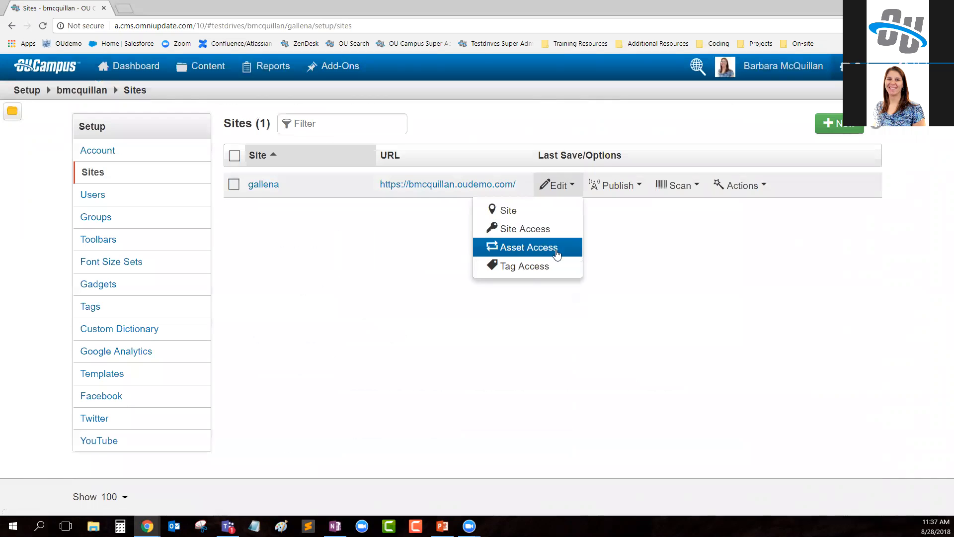
{"action": "left_click", "coordinate": [552, 250]}
{"action": "scroll", "coordinate": [379, 188], "scroll_direction": "down", "scroll_amount": 5}
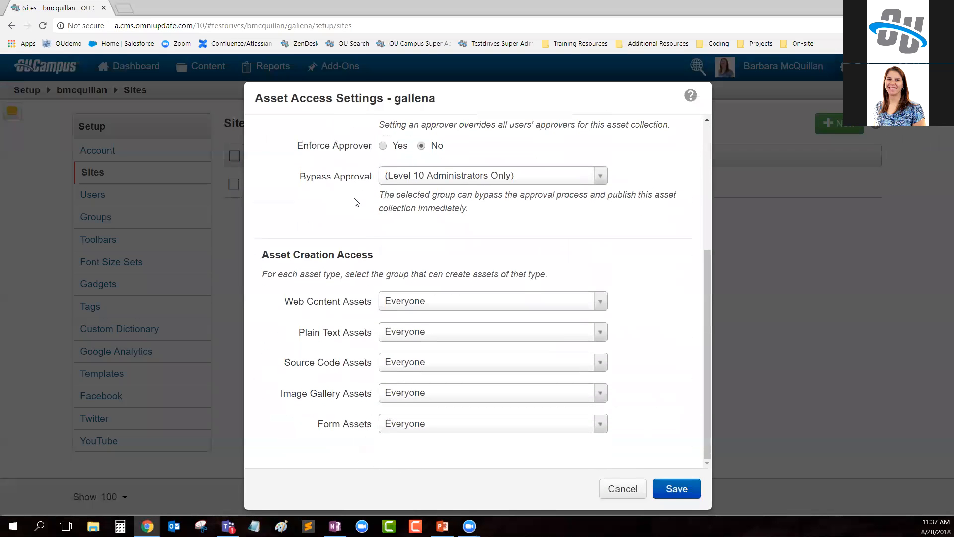
{"action": "left_click_drag", "start_coordinate": [374, 258], "coordinate": [250, 258]}
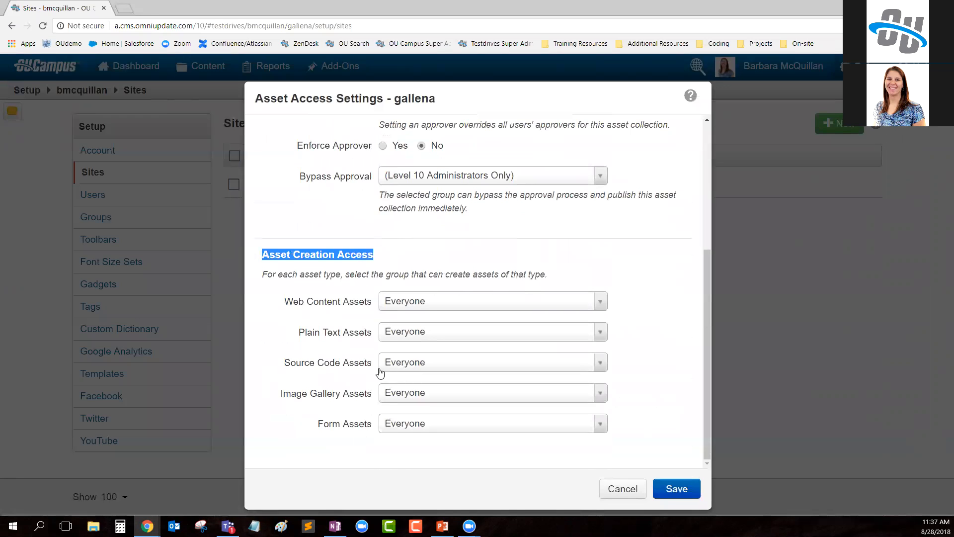
{"action": "left_click", "coordinate": [402, 370]}
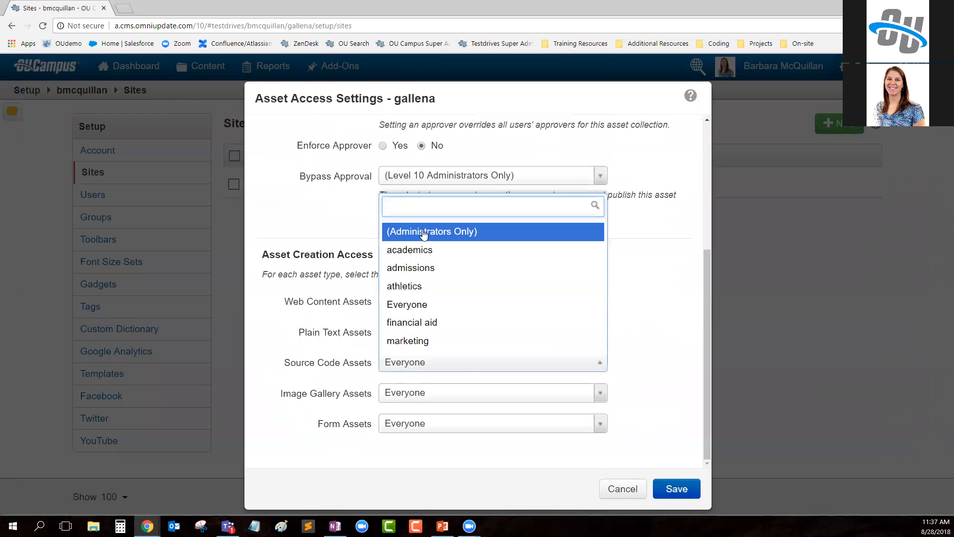
{"action": "left_click", "coordinate": [422, 229]}
{"action": "left_click", "coordinate": [666, 402]}
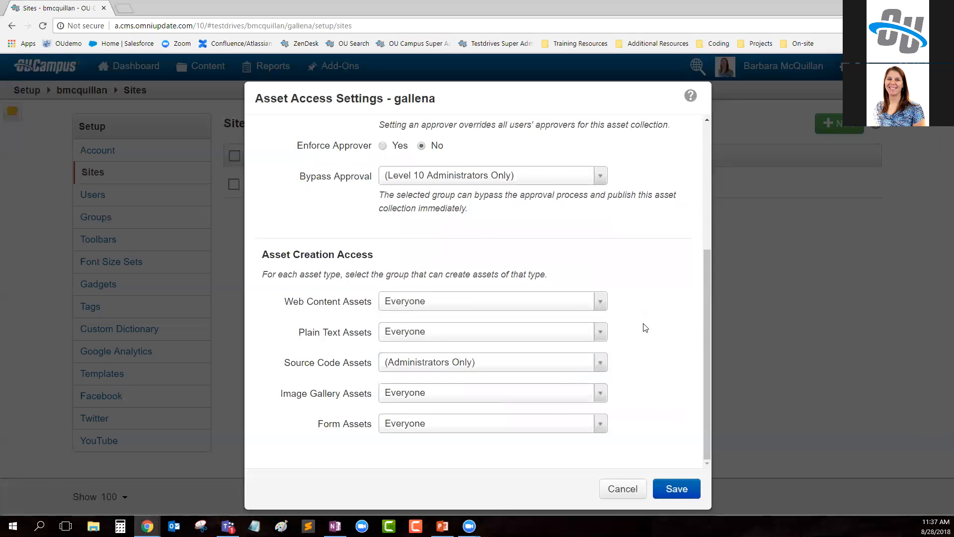
{"action": "left_click", "coordinate": [677, 494]}
- Open the administrator's asset list and bring up the new asset types available to create
{"action": "mouse_move", "coordinate": [203, 67]}
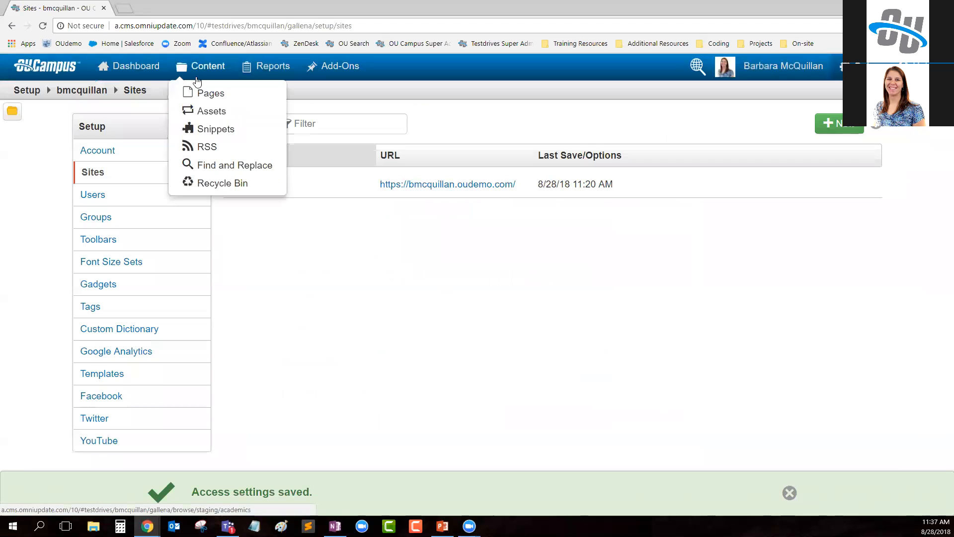
{"action": "left_click", "coordinate": [210, 113]}
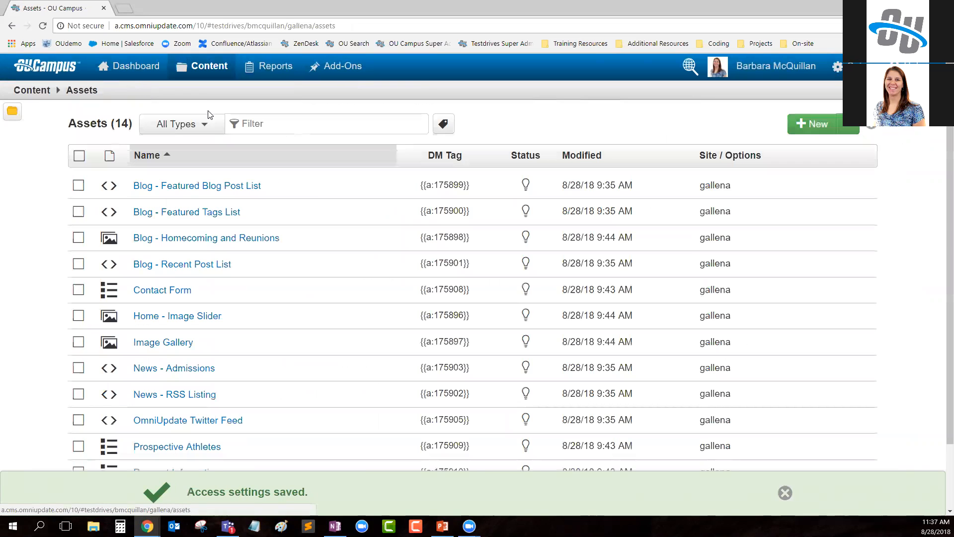
{"action": "left_click", "coordinate": [808, 126]}
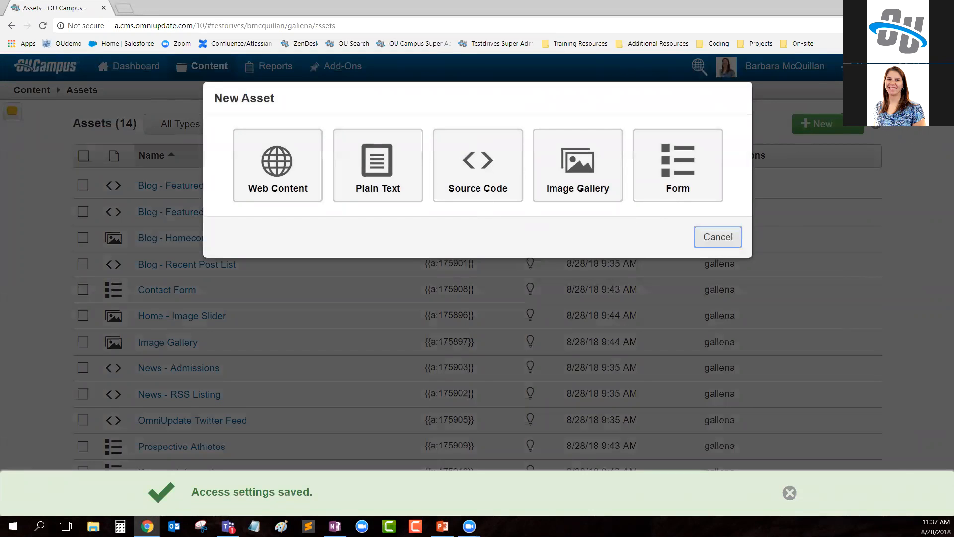
- Switch to the marketing employee's window, reload the asset list, check the available new asset types and cancel
{"action": "mouse_move", "coordinate": [148, 526]}
{"action": "left_click", "coordinate": [226, 483]}
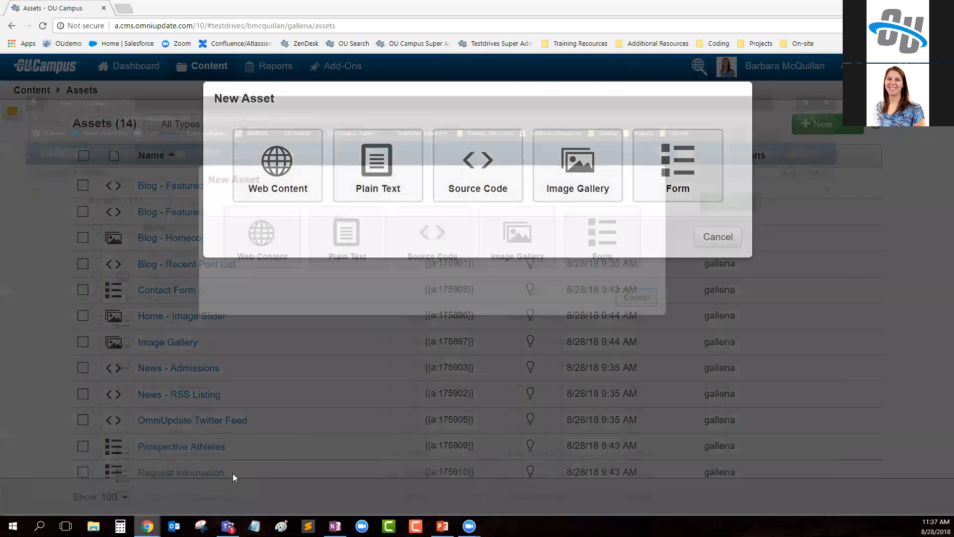
{"action": "left_click", "coordinate": [43, 27]}
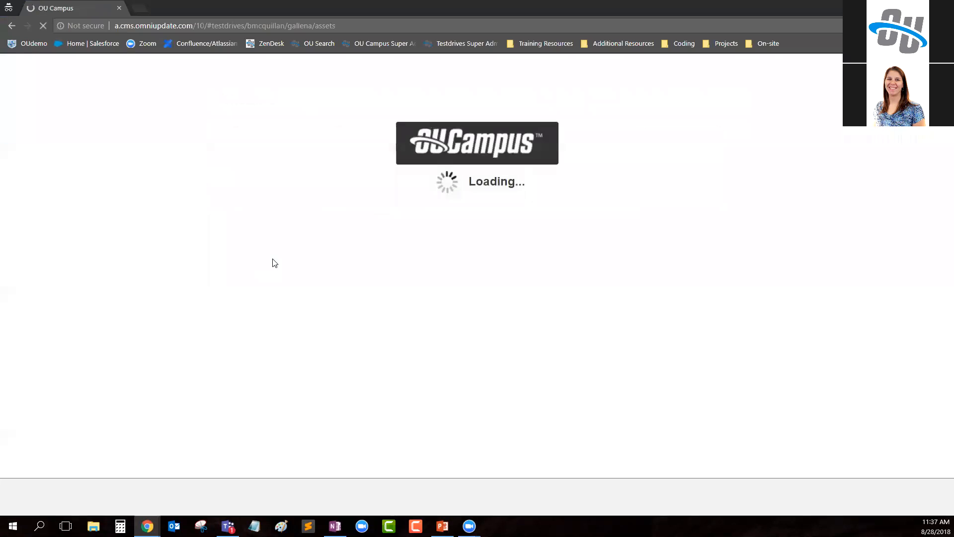
{"action": "left_click", "coordinate": [816, 125]}
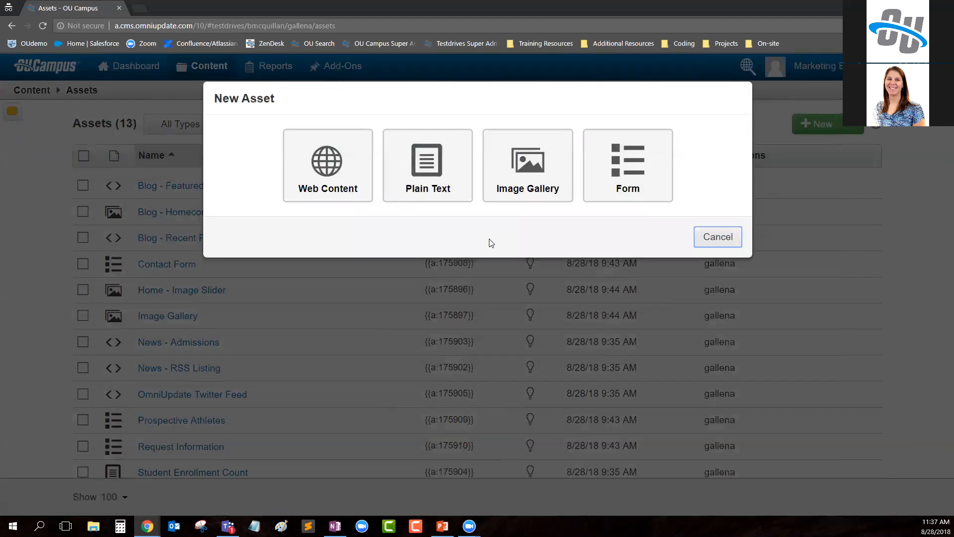
{"action": "left_click", "coordinate": [718, 237]}
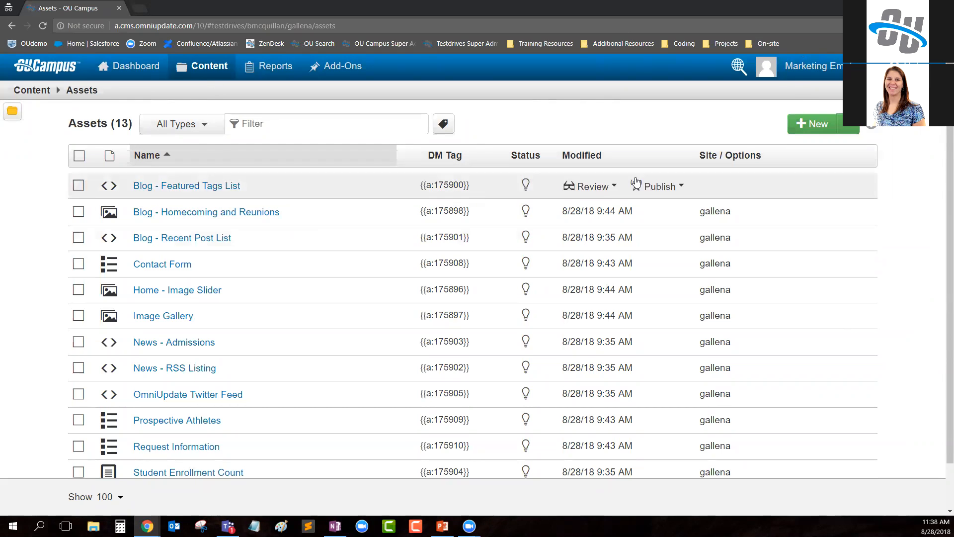
- Go to the site's pages and open library.pcf in the academics folder
{"action": "mouse_move", "coordinate": [202, 74]}
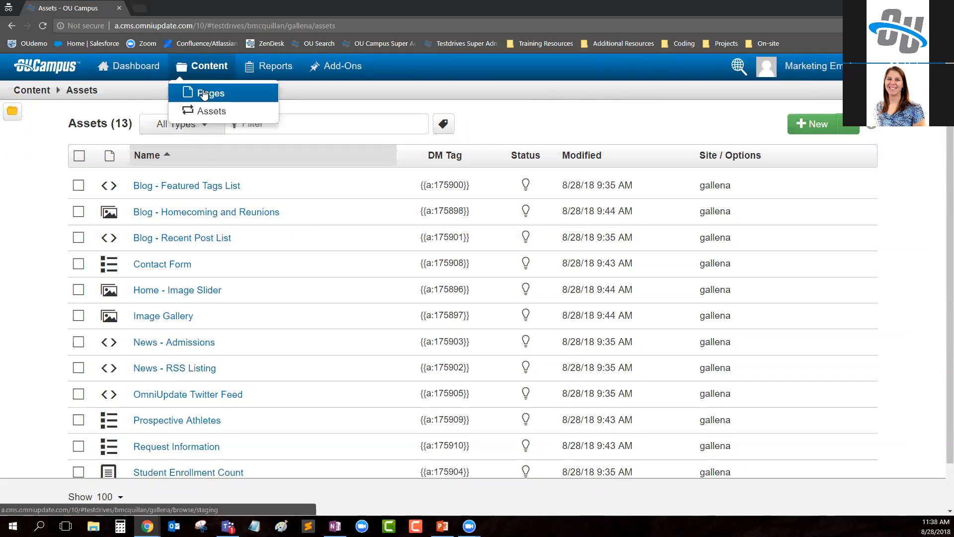
{"action": "left_click", "coordinate": [204, 91]}
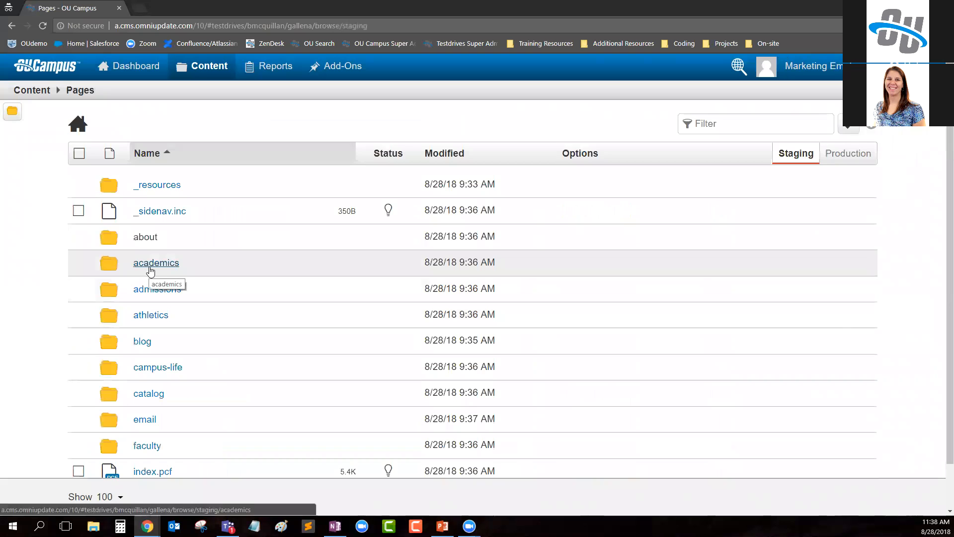
{"action": "left_click", "coordinate": [148, 265]}
{"action": "left_click", "coordinate": [148, 265]}
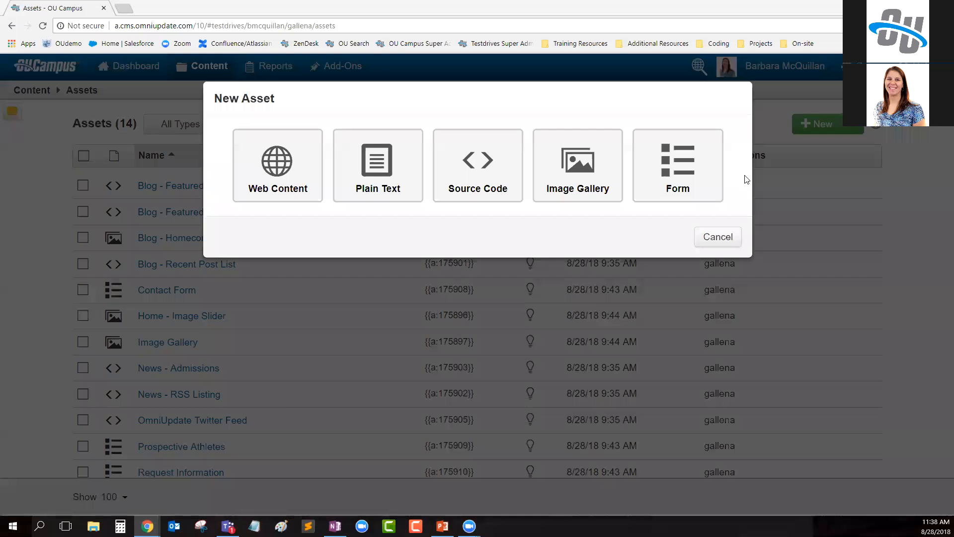
- In the administrator's window, dismiss the new asset dialog and go to the account's site setup
{"action": "left_click", "coordinate": [719, 238]}
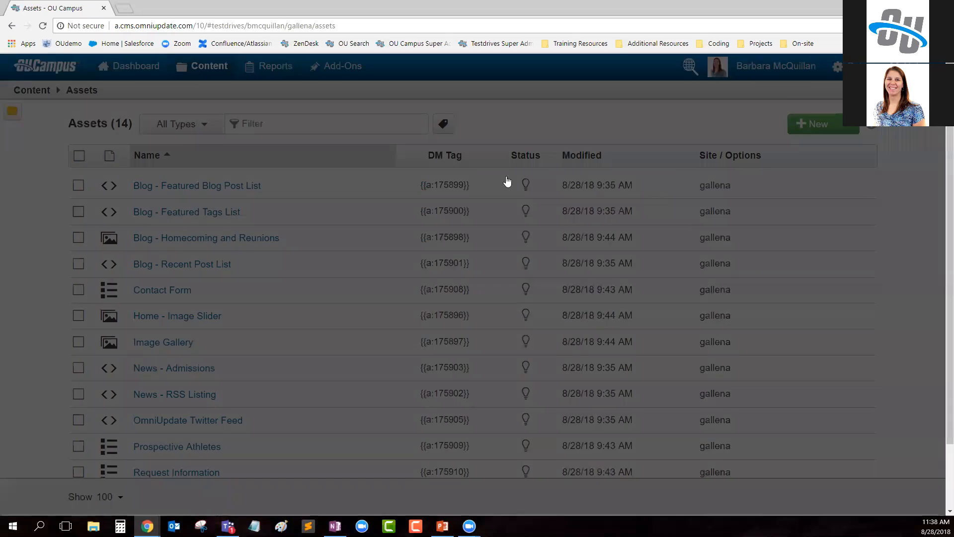
{"action": "left_click", "coordinate": [710, 186]}
{"action": "left_click", "coordinate": [838, 66]}
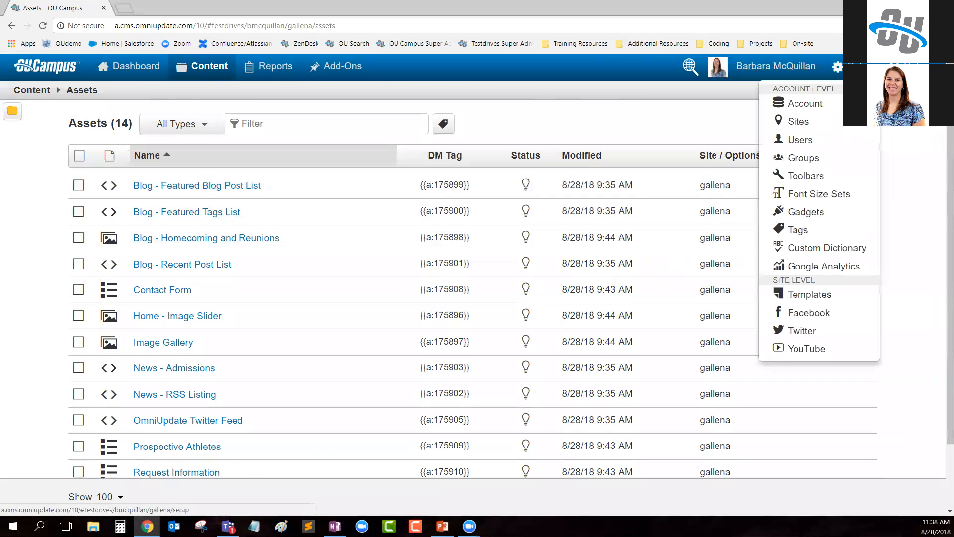
{"action": "left_click", "coordinate": [799, 121]}
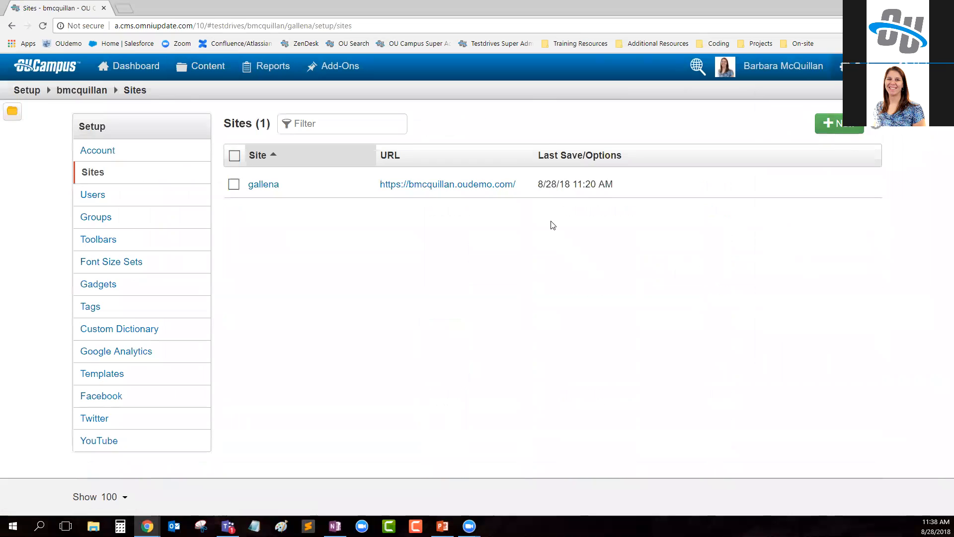
- Open gallena's site settings and examine the Production Server FTP Settings section
{"action": "left_click", "coordinate": [554, 185]}
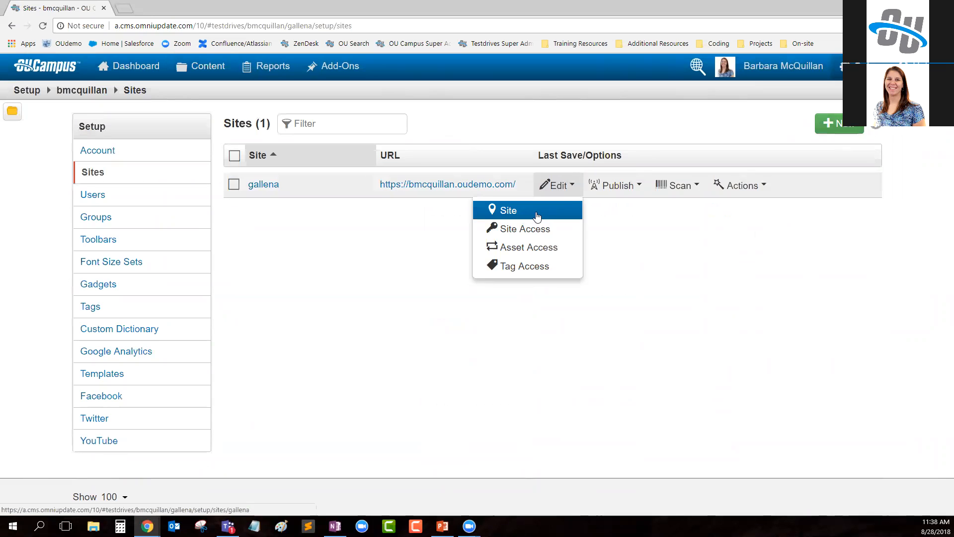
{"action": "left_click", "coordinate": [536, 217]}
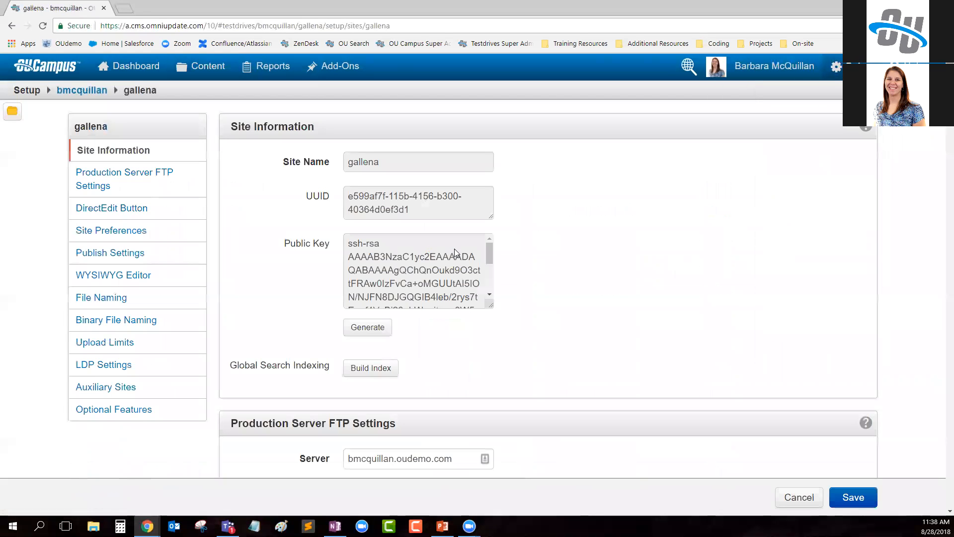
{"action": "scroll", "coordinate": [578, 263], "scroll_direction": "down", "scroll_amount": 4}
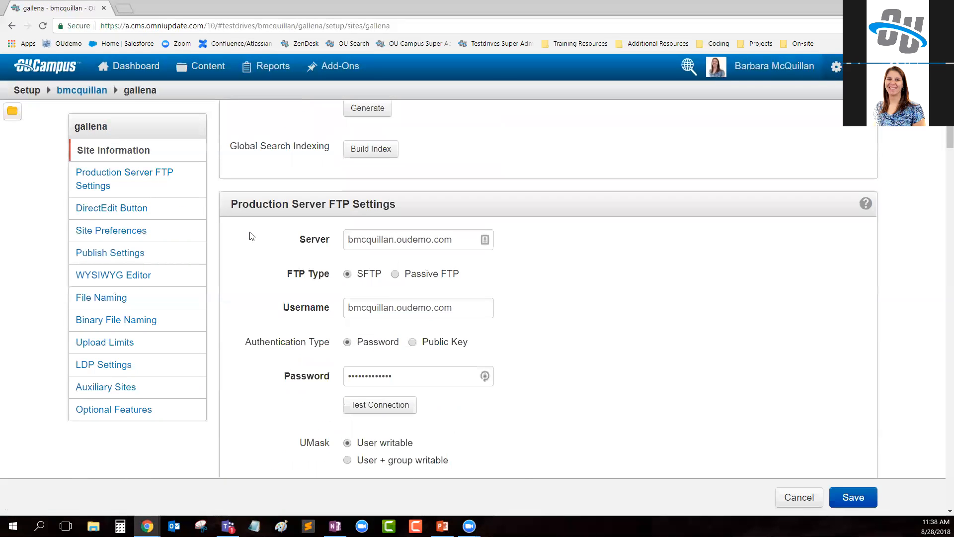
{"action": "left_click_drag", "start_coordinate": [230, 206], "coordinate": [486, 179]}
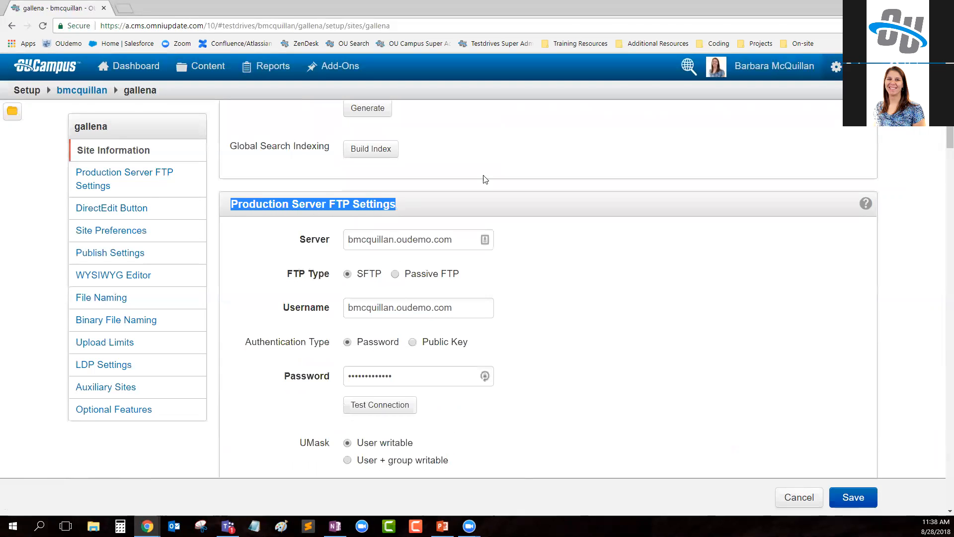
- Restrict the production server's Available To setting to (Administrators Only) for gallena and save the site settings
{"action": "scroll", "coordinate": [649, 281], "scroll_direction": "down", "scroll_amount": 8}
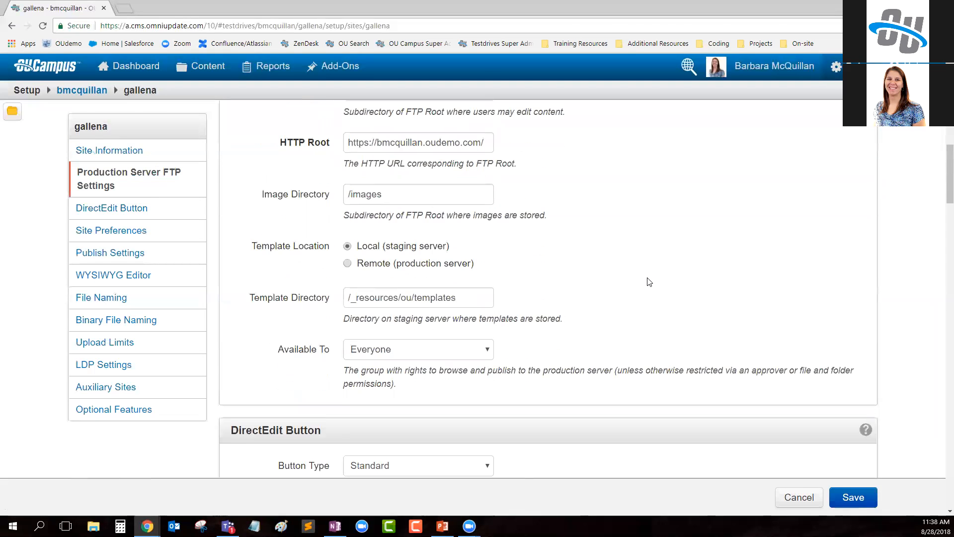
{"action": "left_click_drag", "start_coordinate": [277, 350], "coordinate": [330, 350]}
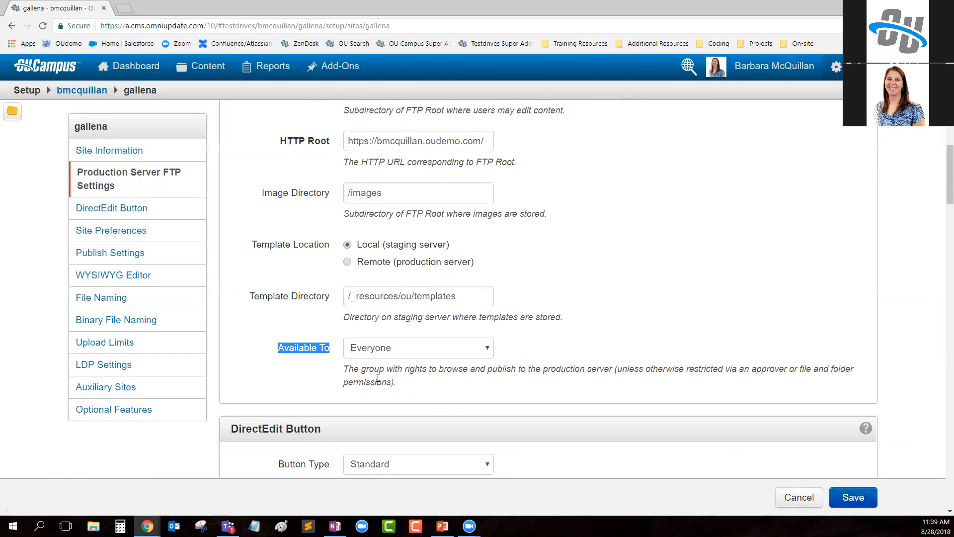
{"action": "left_click", "coordinate": [405, 347]}
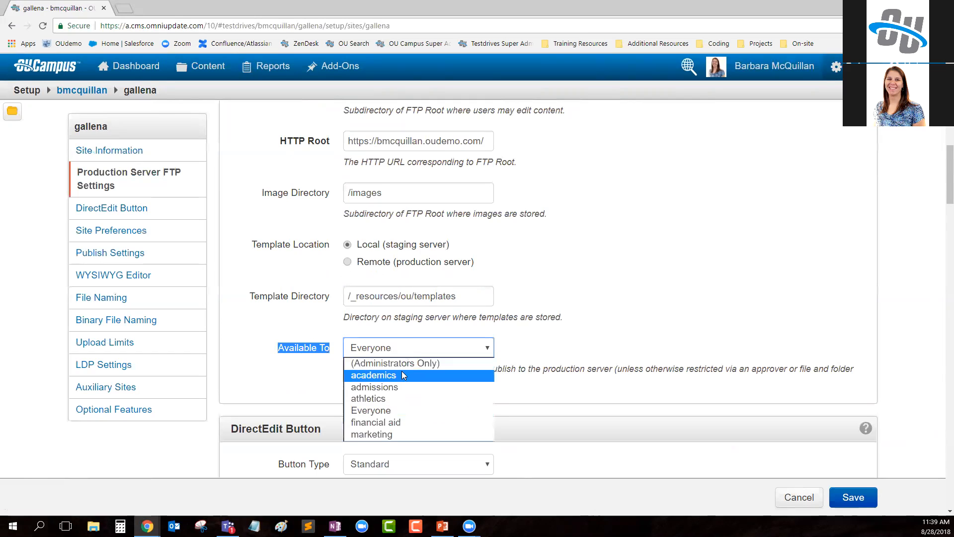
{"action": "left_click", "coordinate": [404, 363]}
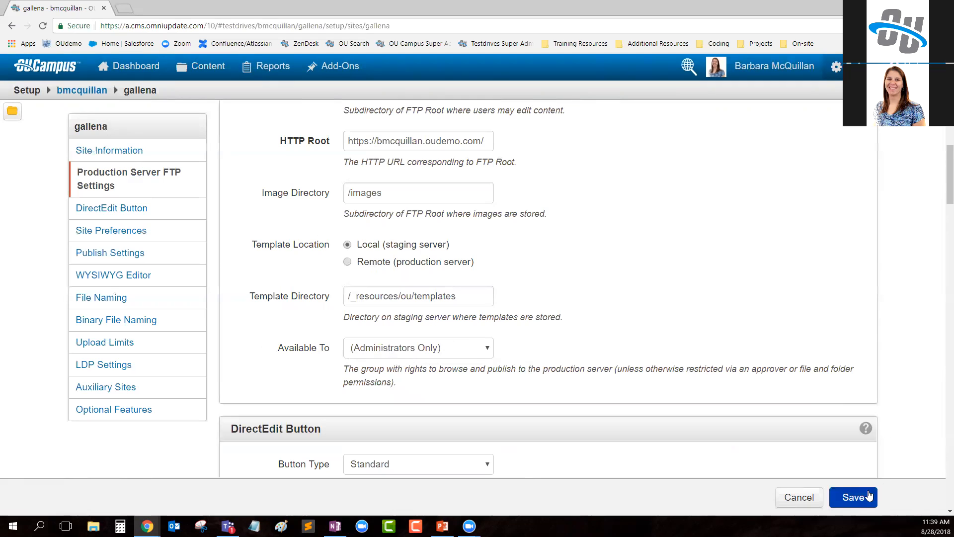
{"action": "left_click", "coordinate": [854, 497]}
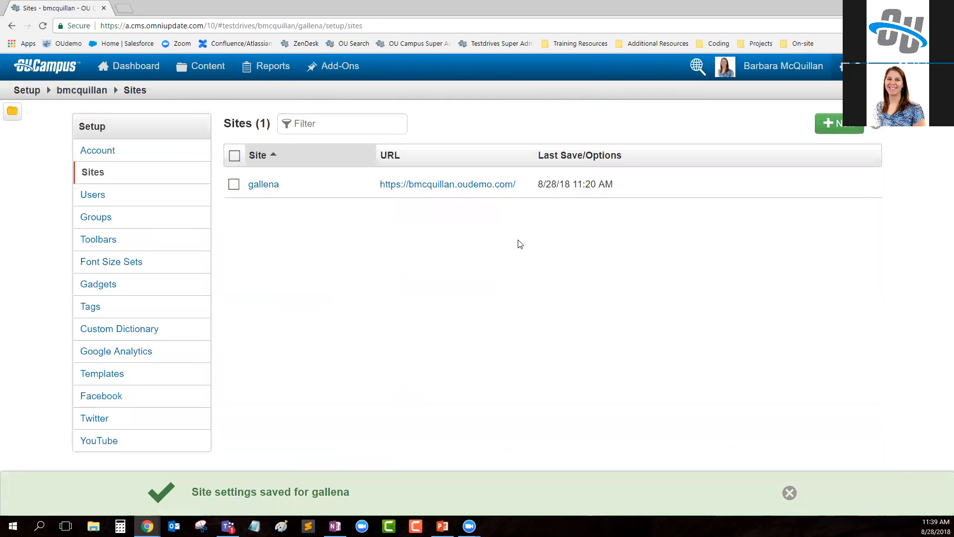
- Switch to the marketing employee's window, reload library.pcf, check the recipients offered when submitting it for approval, and cancel
{"action": "mouse_move", "coordinate": [147, 526]}
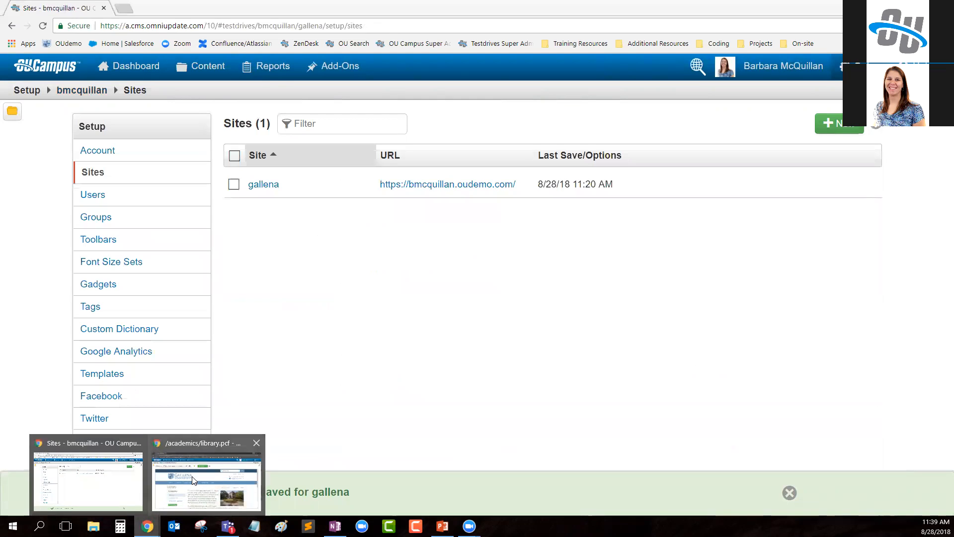
{"action": "left_click", "coordinate": [201, 482]}
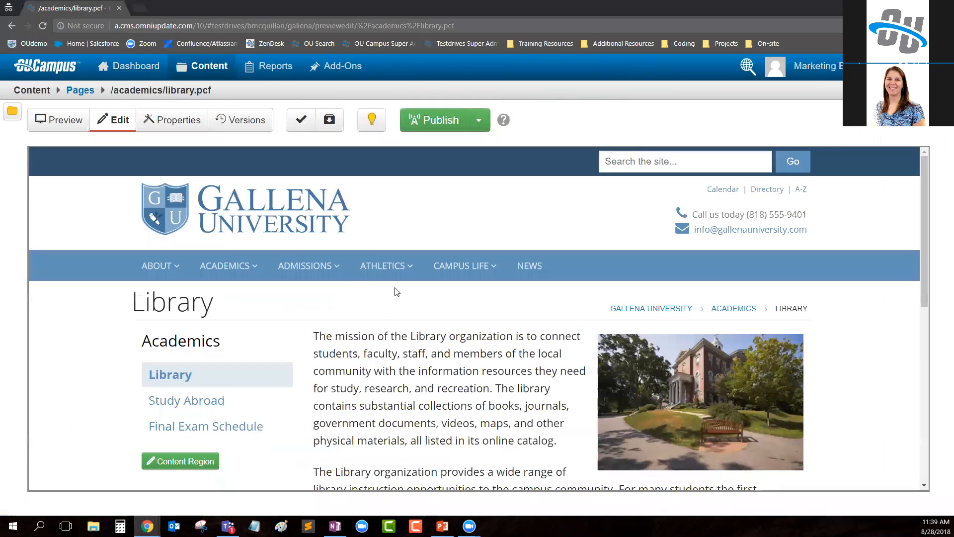
{"action": "left_click", "coordinate": [43, 26]}
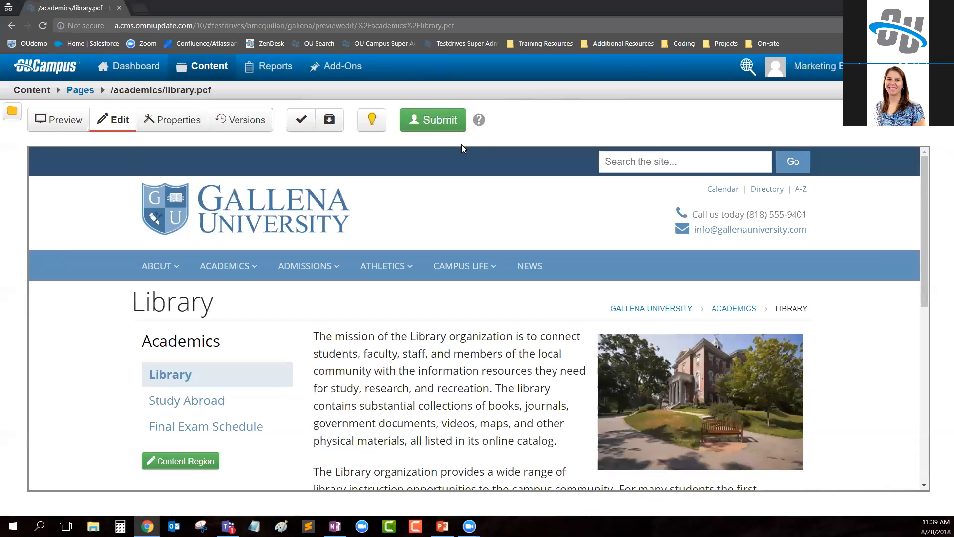
{"action": "left_click", "coordinate": [431, 125]}
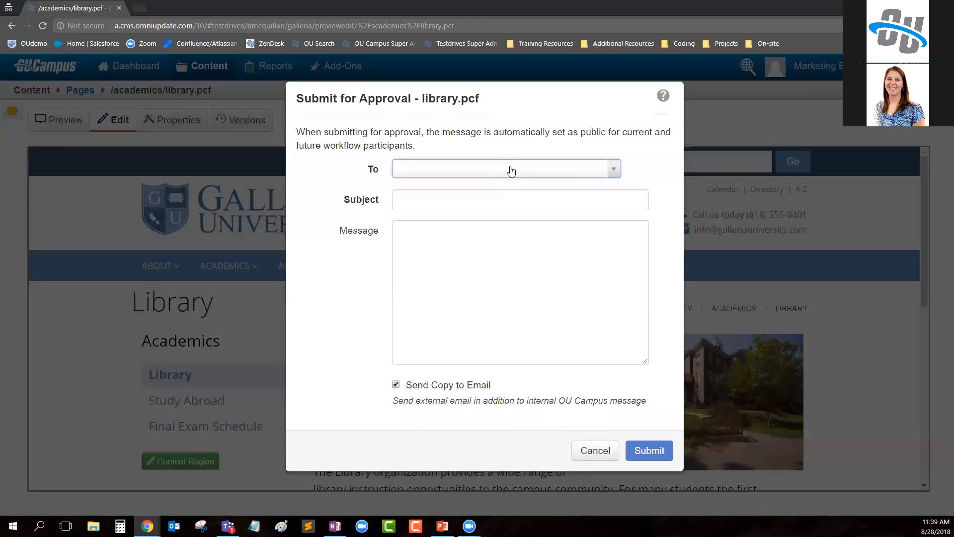
{"action": "left_click", "coordinate": [512, 169]}
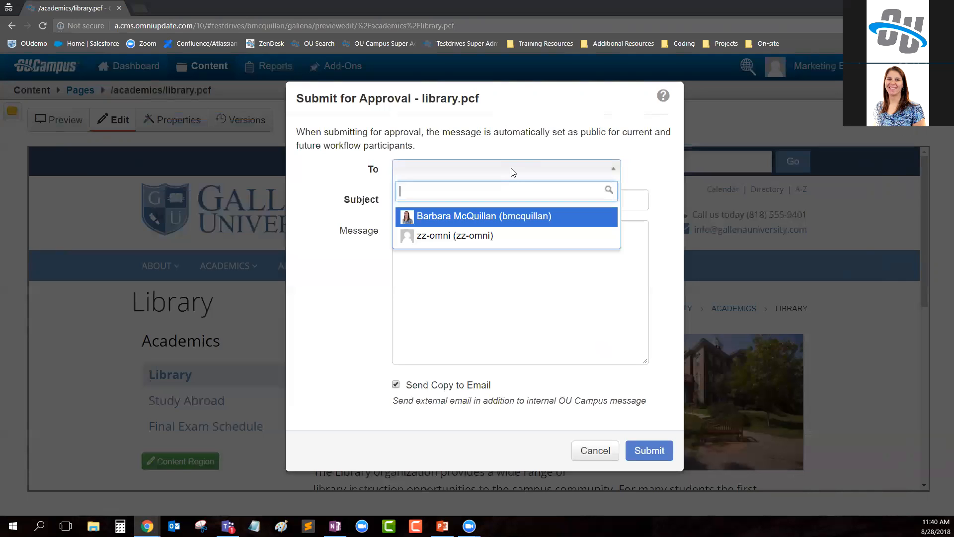
{"action": "left_click", "coordinate": [587, 453]}
{"action": "left_click", "coordinate": [585, 452]}
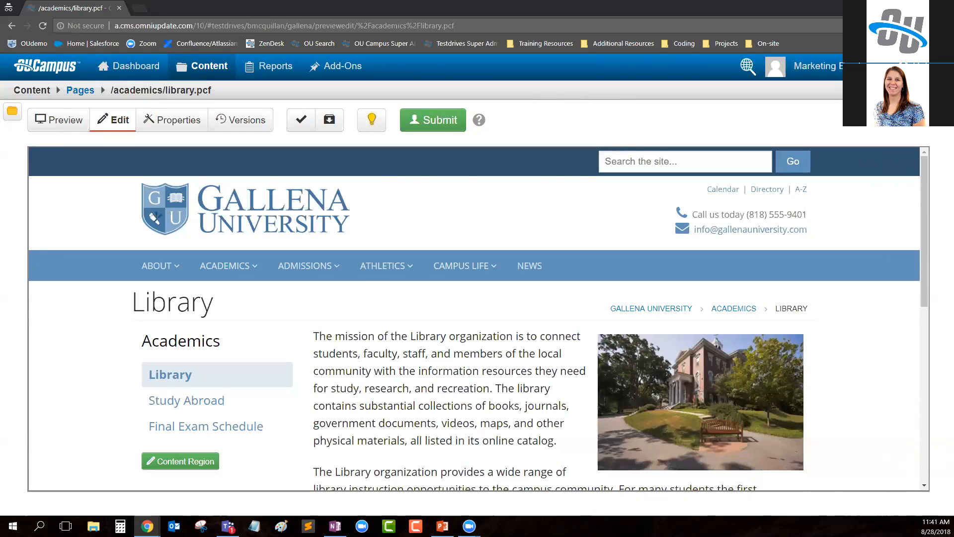
- In the administrator's window, reopen gallena's site settings, set the production server's Available To setting to Everyone, and save
{"action": "left_click", "coordinate": [893, 8]}
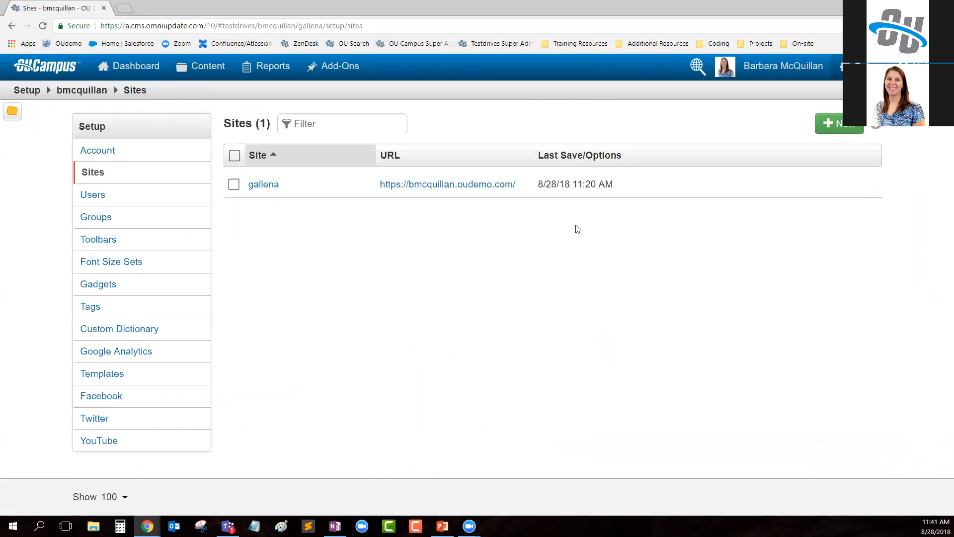
{"action": "mouse_move", "coordinate": [550, 188]}
{"action": "left_click", "coordinate": [550, 210]}
{"action": "scroll", "coordinate": [639, 294], "scroll_direction": "down", "scroll_amount": 12}
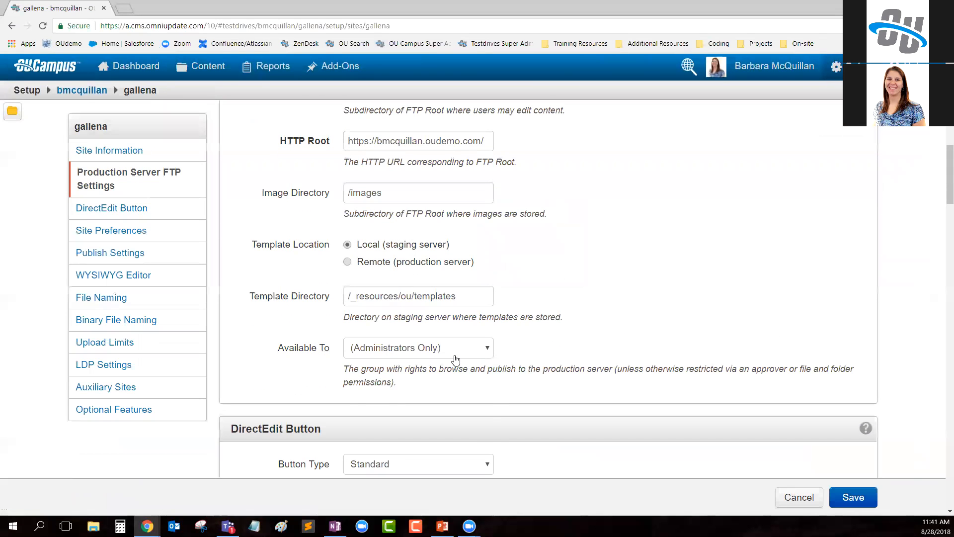
{"action": "left_click", "coordinate": [437, 348]}
{"action": "left_click", "coordinate": [401, 408]}
{"action": "left_click", "coordinate": [854, 497]}
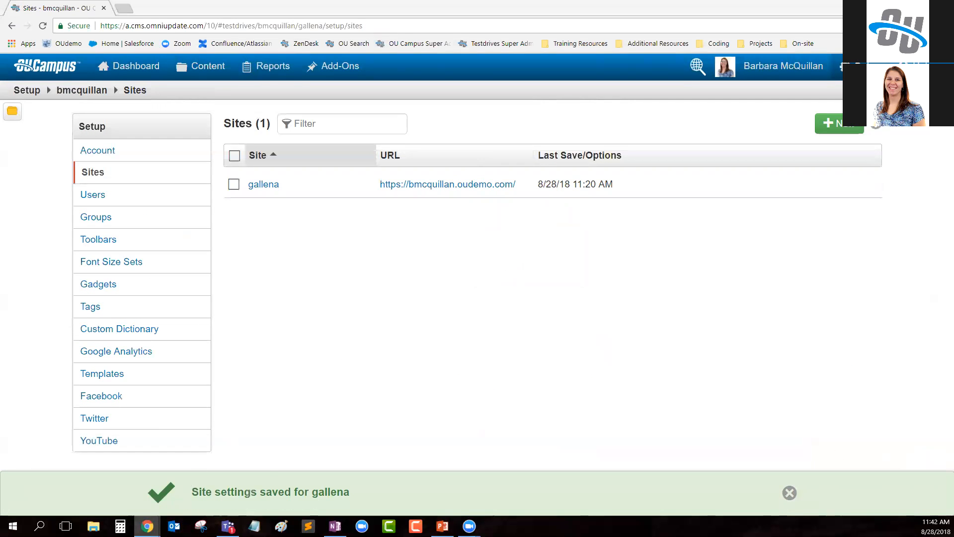
- Switch to the marketing employee's window and reload library.pcf to check its publishing options
{"action": "mouse_move", "coordinate": [147, 526]}
{"action": "left_click", "coordinate": [211, 489]}
{"action": "left_click", "coordinate": [43, 25]}
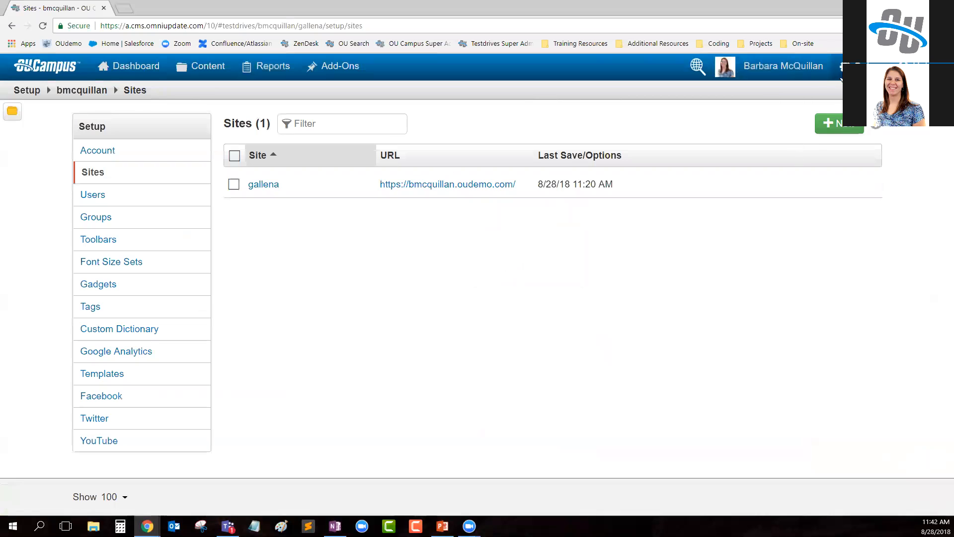
- In the administrator's window, open the marketing-employee user's settings, assign the signed-in administrator's account as approver, and save
{"action": "mouse_move", "coordinate": [845, 66]}
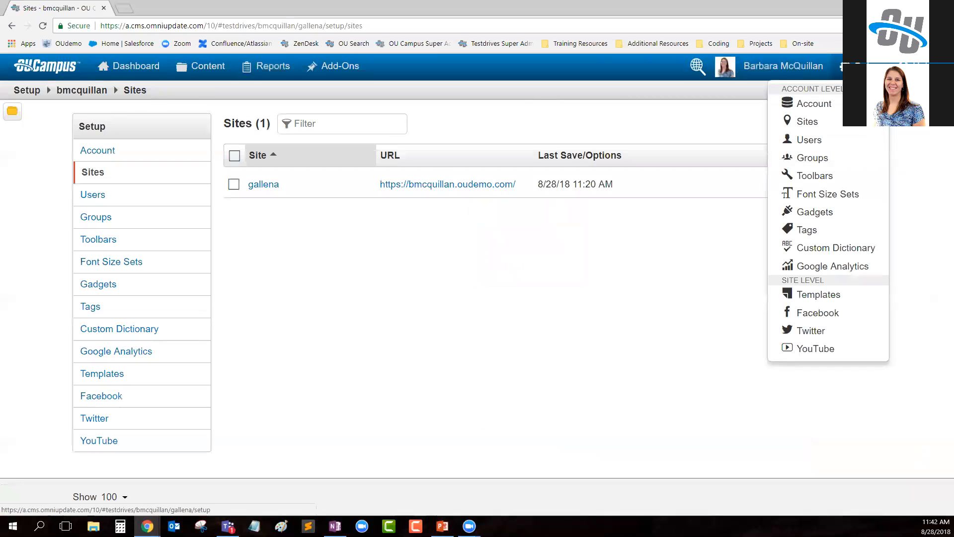
{"action": "left_click", "coordinate": [823, 143]}
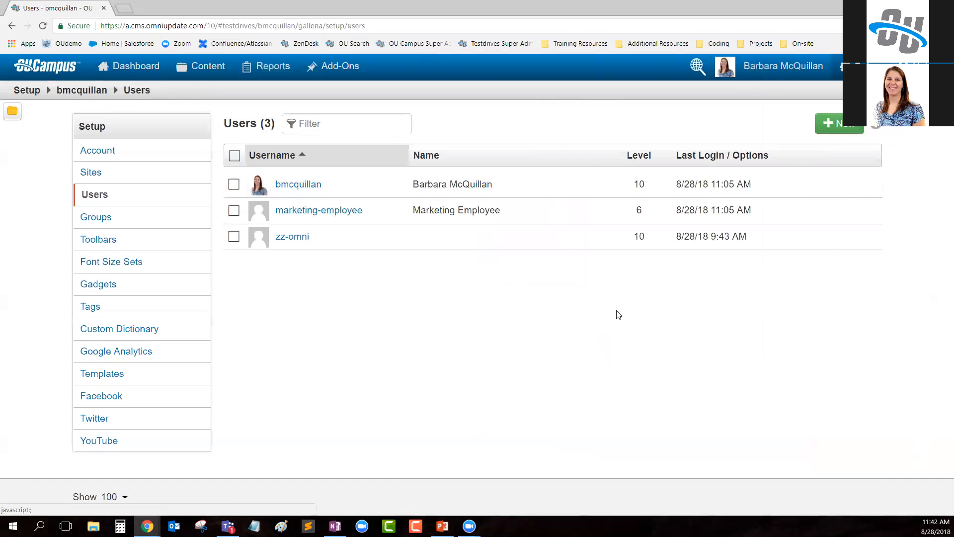
{"action": "left_click", "coordinate": [348, 210]}
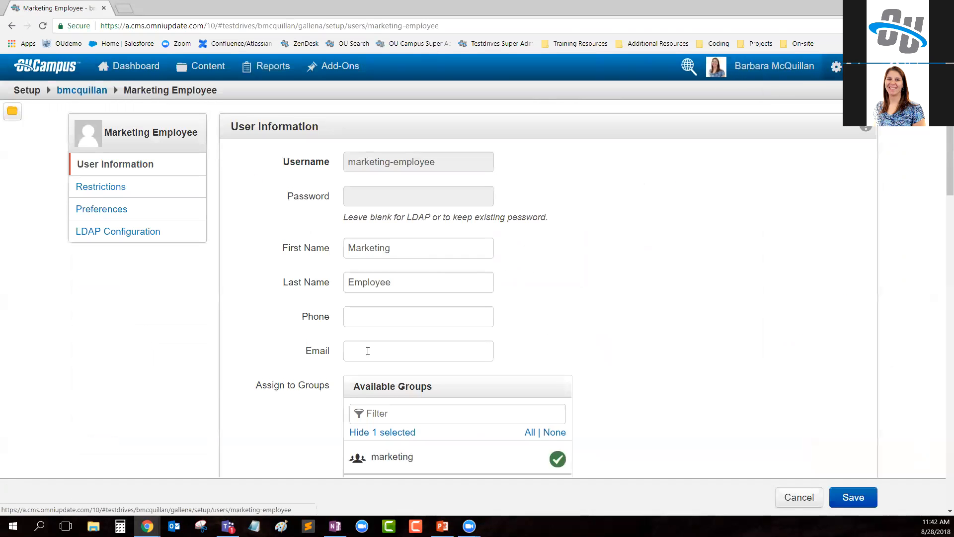
{"action": "scroll", "coordinate": [641, 295], "scroll_direction": "down", "scroll_amount": 10}
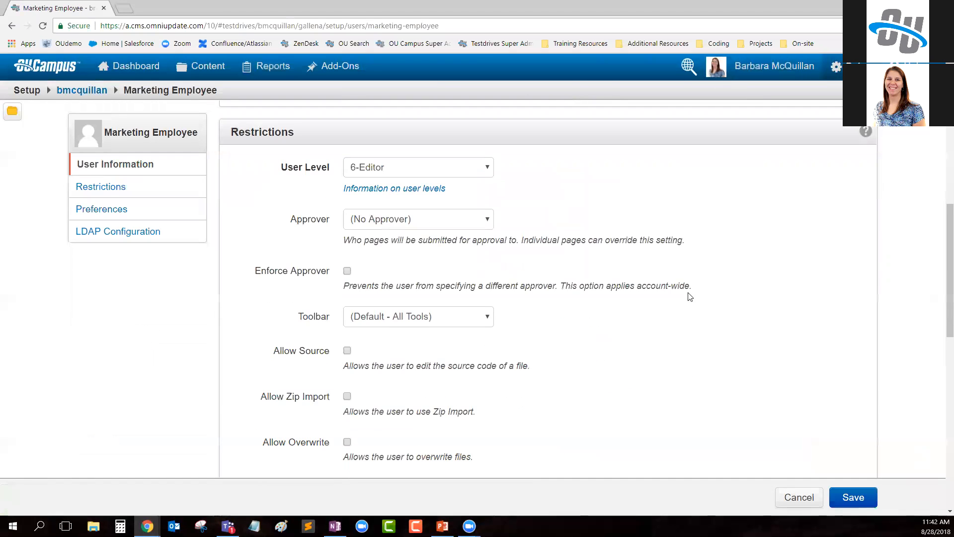
{"action": "left_click_drag", "start_coordinate": [290, 220], "coordinate": [338, 222]}
{"action": "left_click", "coordinate": [362, 220]}
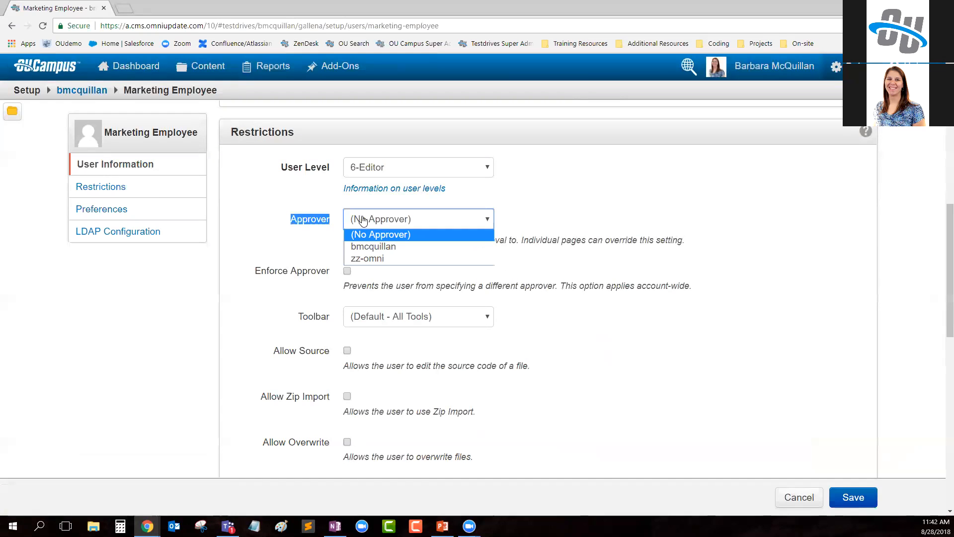
{"action": "left_click", "coordinate": [380, 247]}
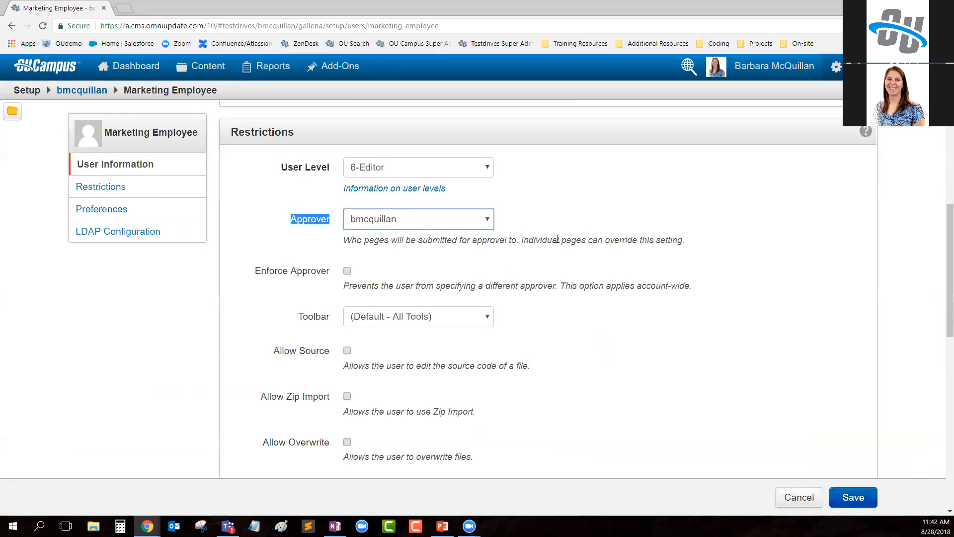
{"action": "left_click", "coordinate": [534, 235]}
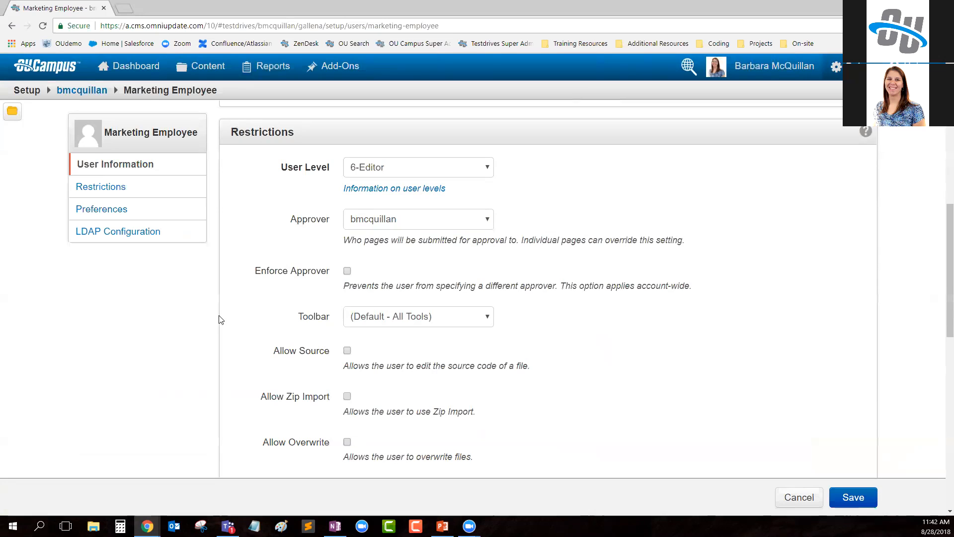
{"action": "left_click_drag", "start_coordinate": [256, 278], "coordinate": [330, 277]}
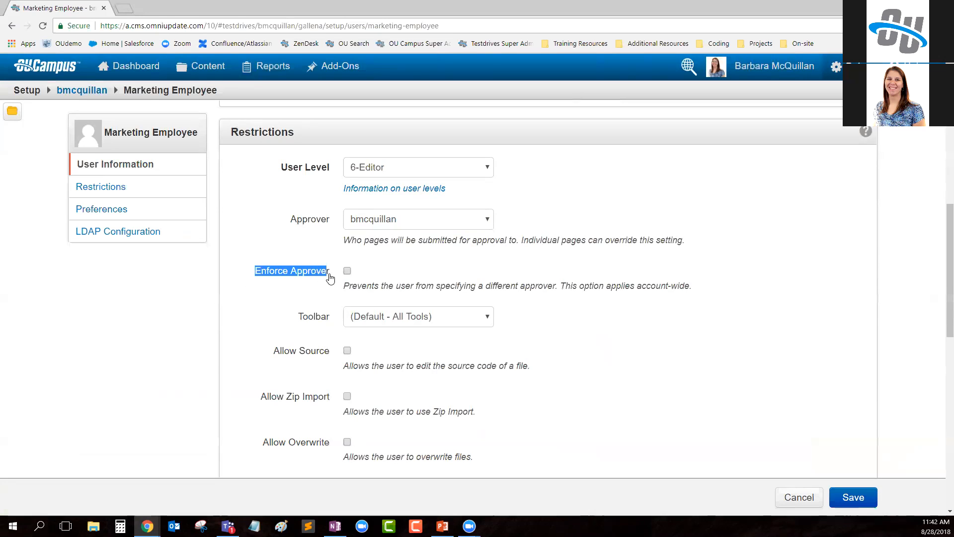
{"action": "left_click", "coordinate": [853, 497]}
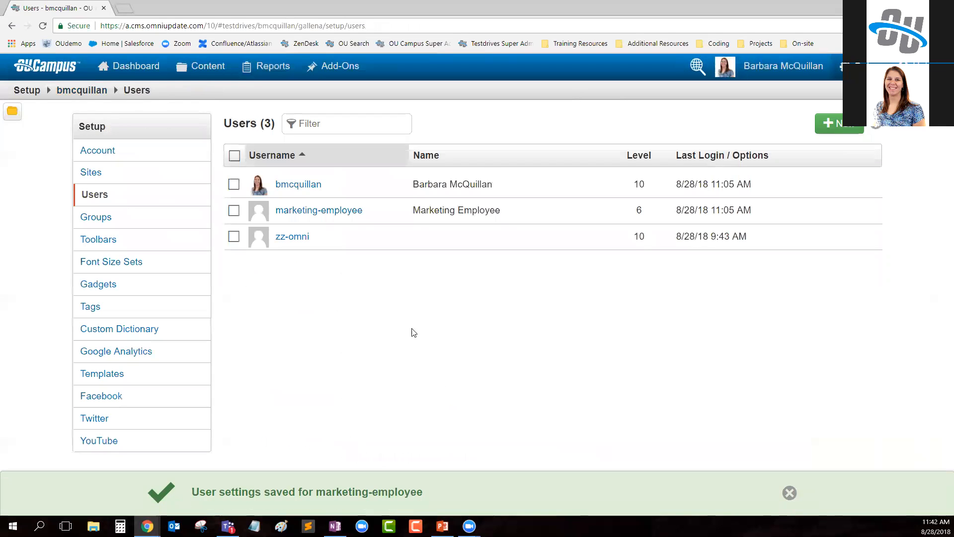
- In the marketing employee's window, reload library.pcf, check the preset approver and alternative recipients for approval submission, and cancel
{"action": "mouse_move", "coordinate": [146, 526]}
{"action": "left_click", "coordinate": [189, 481]}
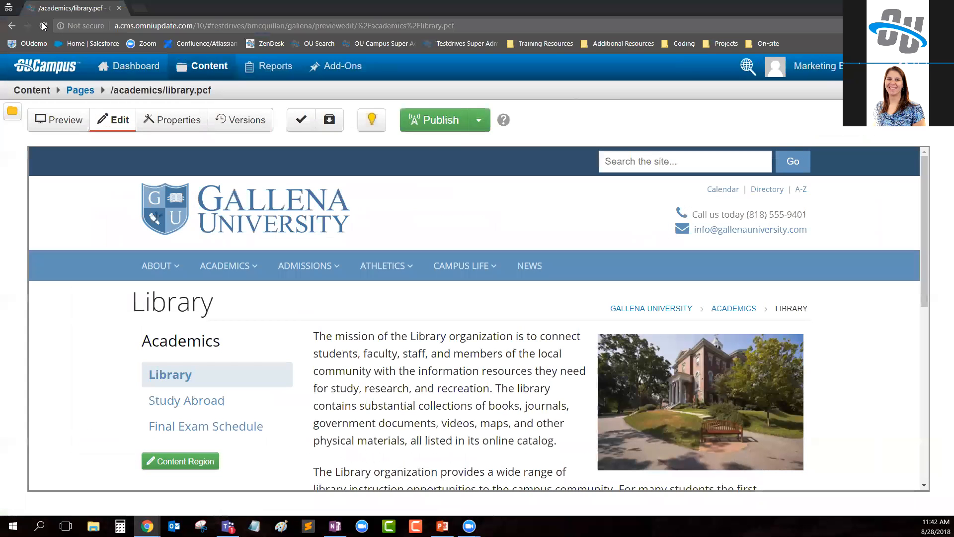
{"action": "left_click", "coordinate": [44, 26]}
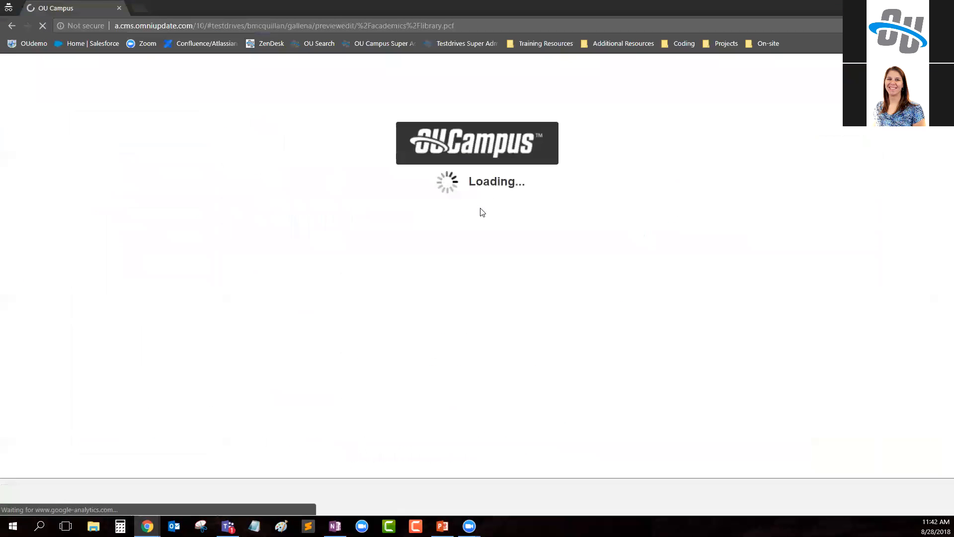
{"action": "left_click", "coordinate": [434, 122]}
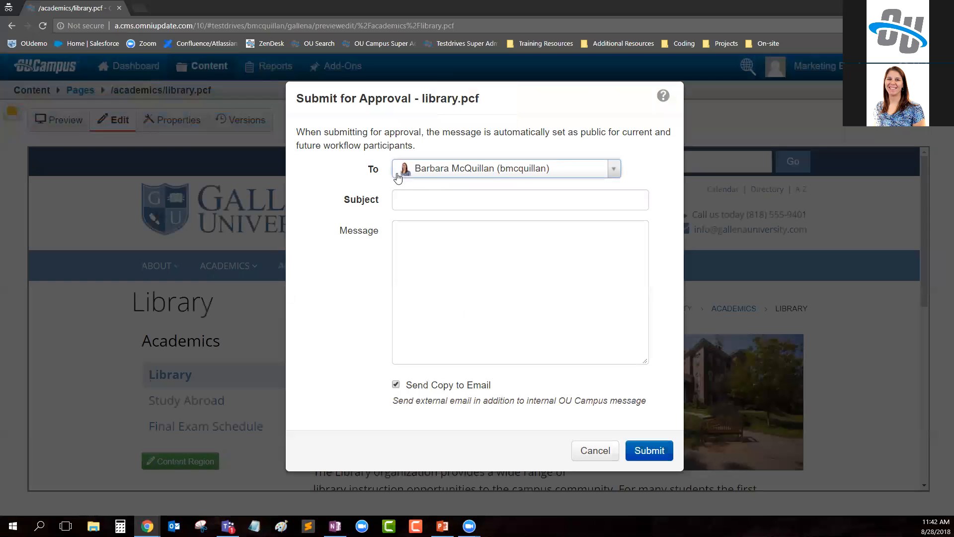
{"action": "left_click", "coordinate": [493, 172]}
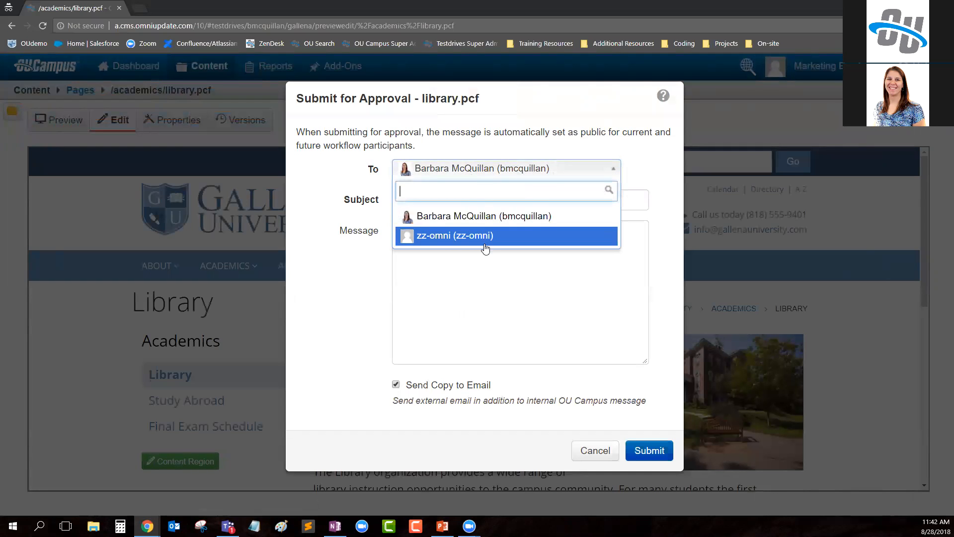
{"action": "left_click", "coordinate": [593, 450]}
{"action": "left_click", "coordinate": [592, 450]}
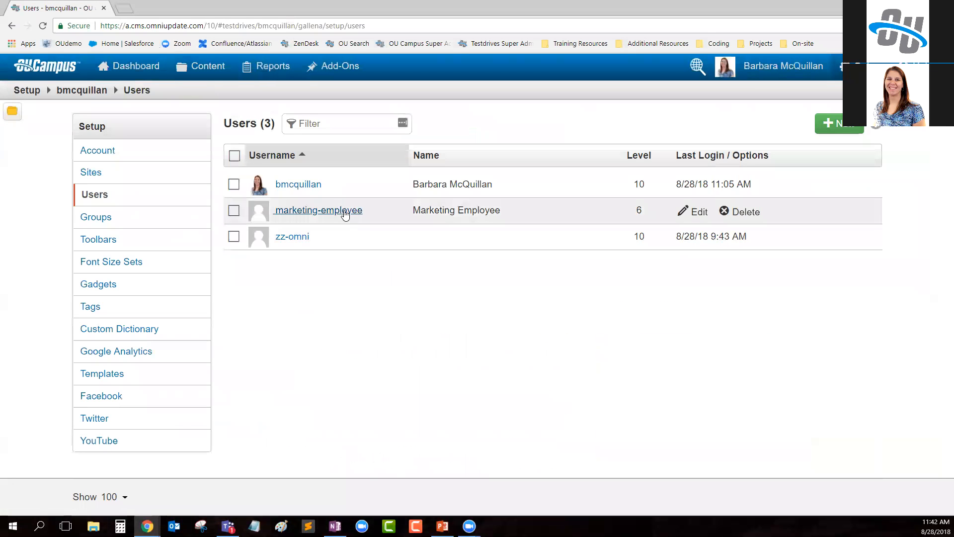
- In the administrator's window, reopen the marketing-employee user's settings, enable Enforce Approver, and save
{"action": "left_click", "coordinate": [346, 211]}
{"action": "scroll", "coordinate": [619, 238], "scroll_direction": "down", "scroll_amount": 3}
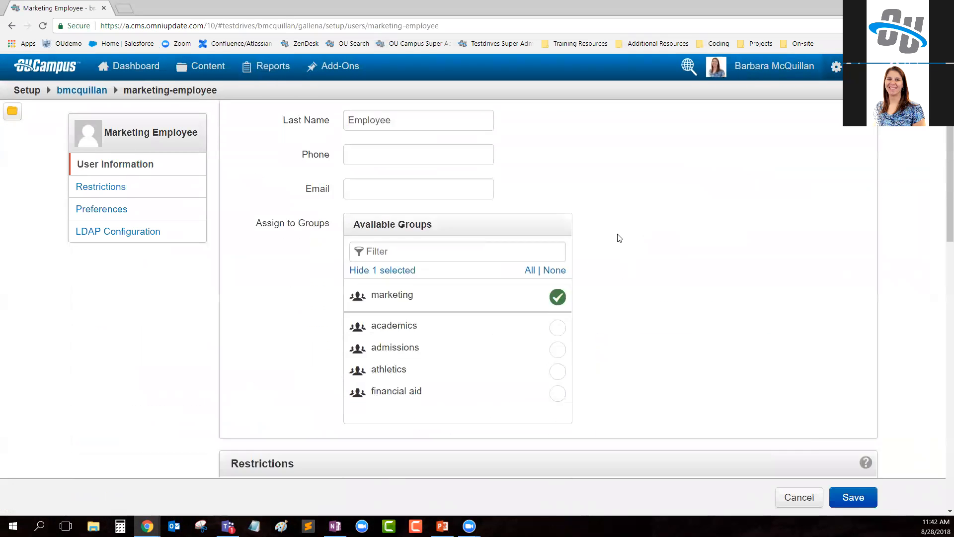
{"action": "scroll", "coordinate": [619, 238], "scroll_direction": "down", "scroll_amount": 8}
{"action": "left_click", "coordinate": [347, 215]}
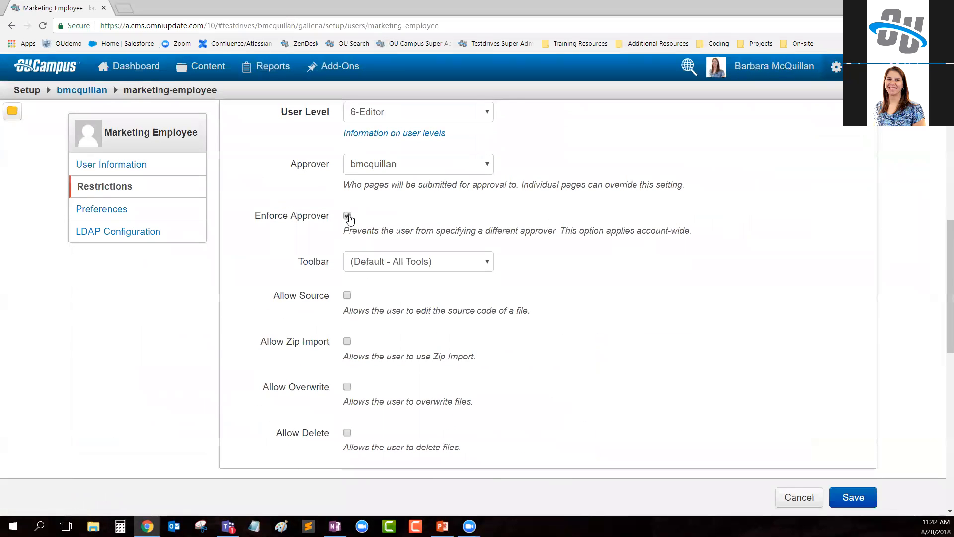
{"action": "left_click", "coordinate": [853, 498]}
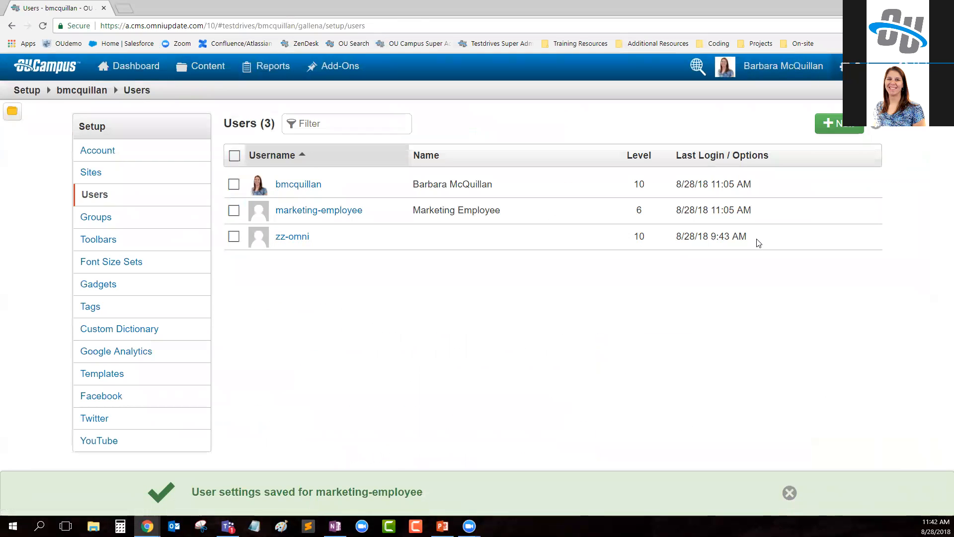
- Return to the marketing employee's window, reload library.pcf, check whether the approval recipient can be changed, and cancel the submission
{"action": "left_click", "coordinate": [147, 526]}
{"action": "left_click", "coordinate": [199, 486]}
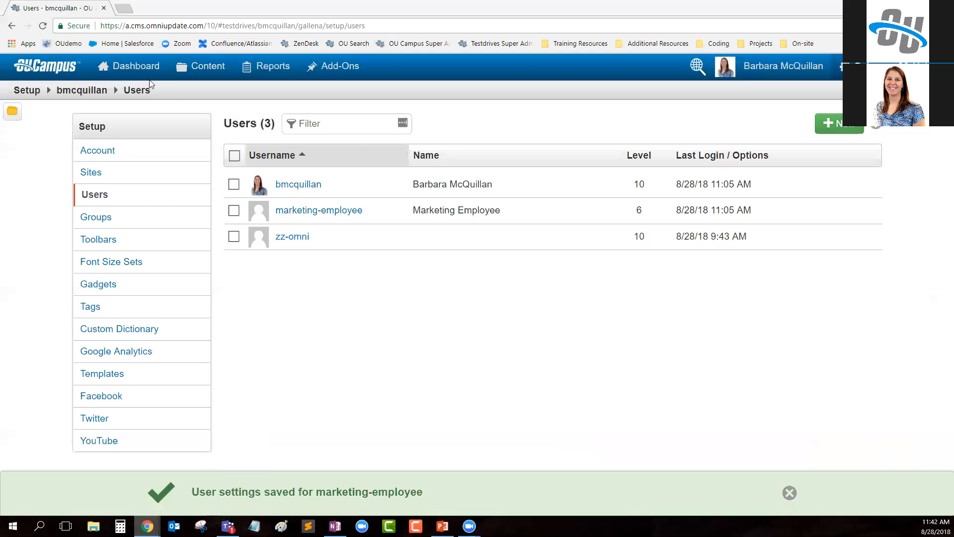
{"action": "left_click", "coordinate": [42, 26]}
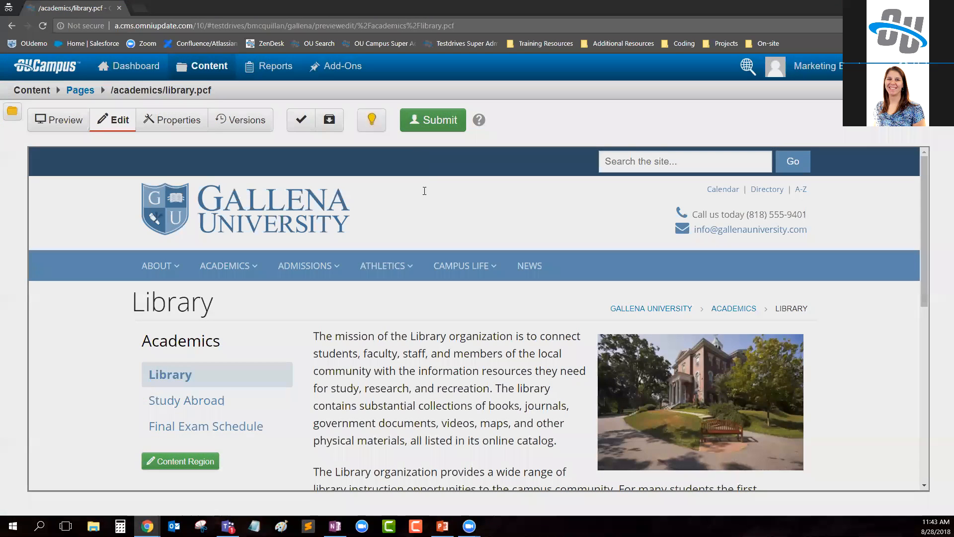
{"action": "left_click", "coordinate": [433, 120]}
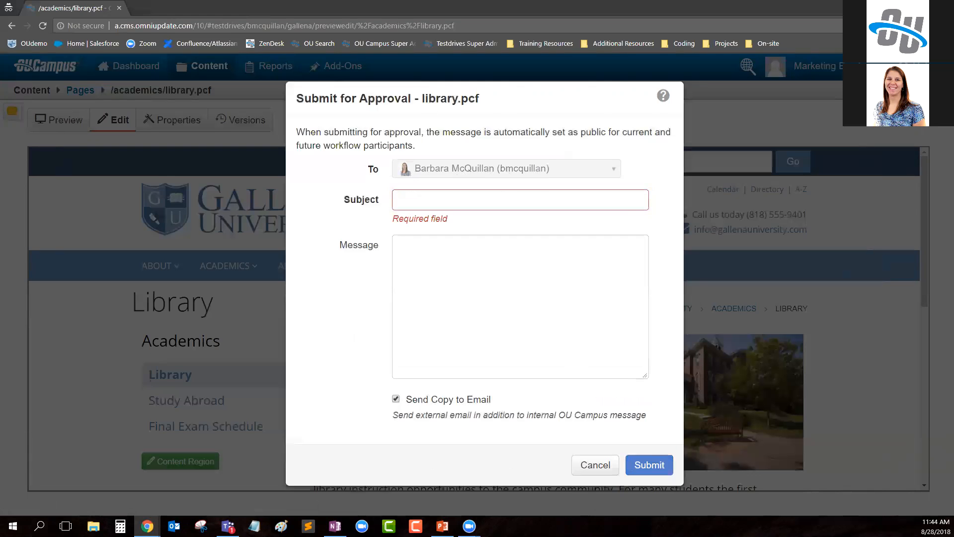
{"action": "left_click", "coordinate": [595, 465]}
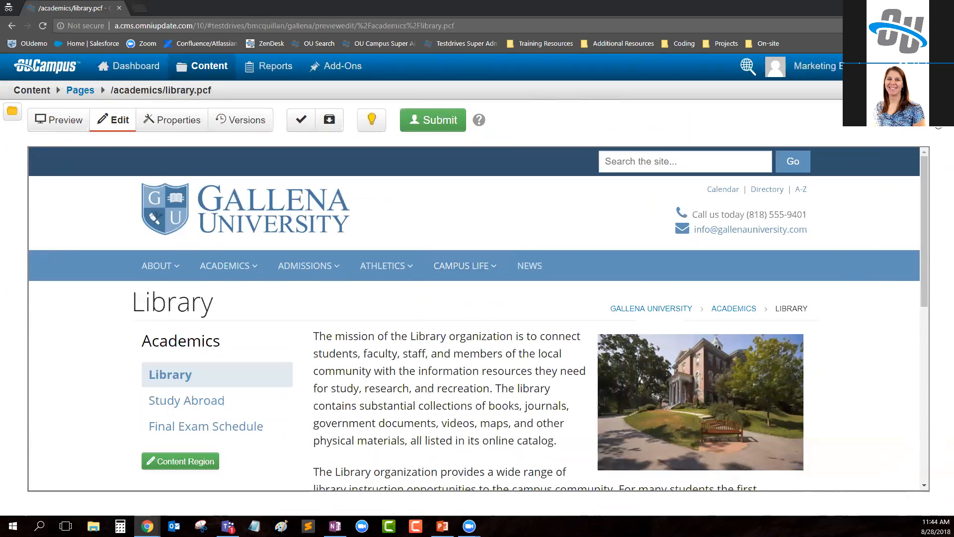
- Show the gadgets sidebar in the marketing employee's window, enable all available gadgets for it, and save
{"action": "left_click", "coordinate": [942, 112]}
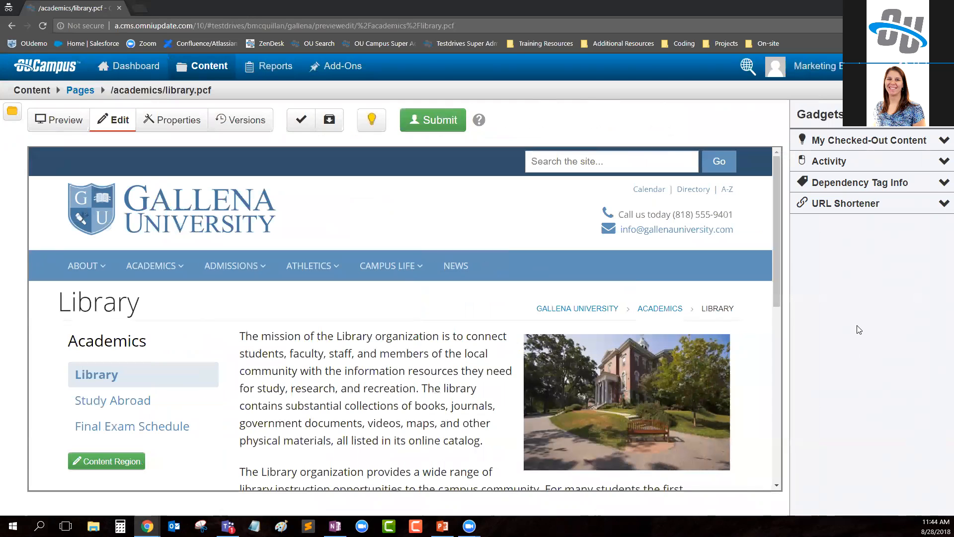
{"action": "left_click", "coordinate": [879, 118]}
{"action": "left_click", "coordinate": [224, 168]}
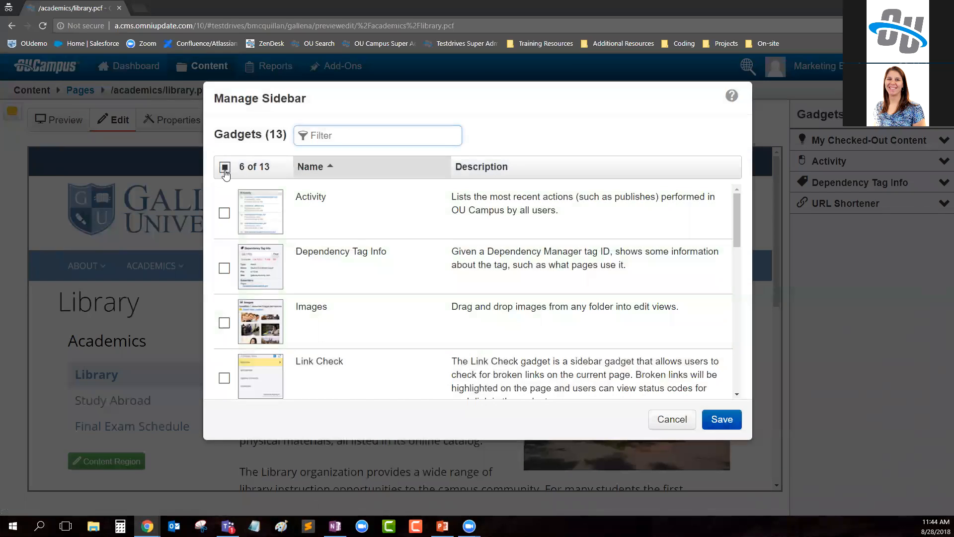
{"action": "left_click", "coordinate": [225, 168]}
{"action": "left_click", "coordinate": [721, 419]}
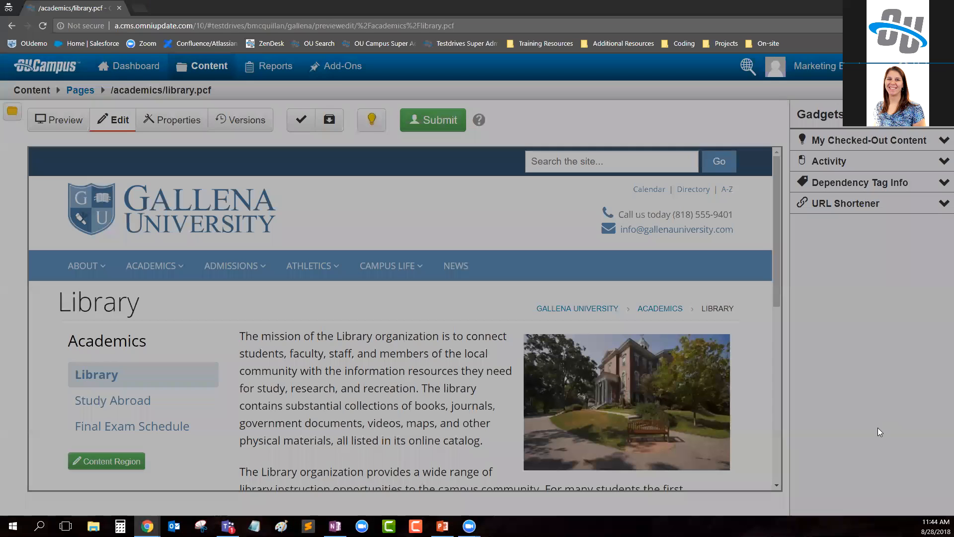
- Reopen library.pcf from the academics folder, check which gadgets are offered while editing its content region, and exit the editor without saving
{"action": "left_click", "coordinate": [79, 90]}
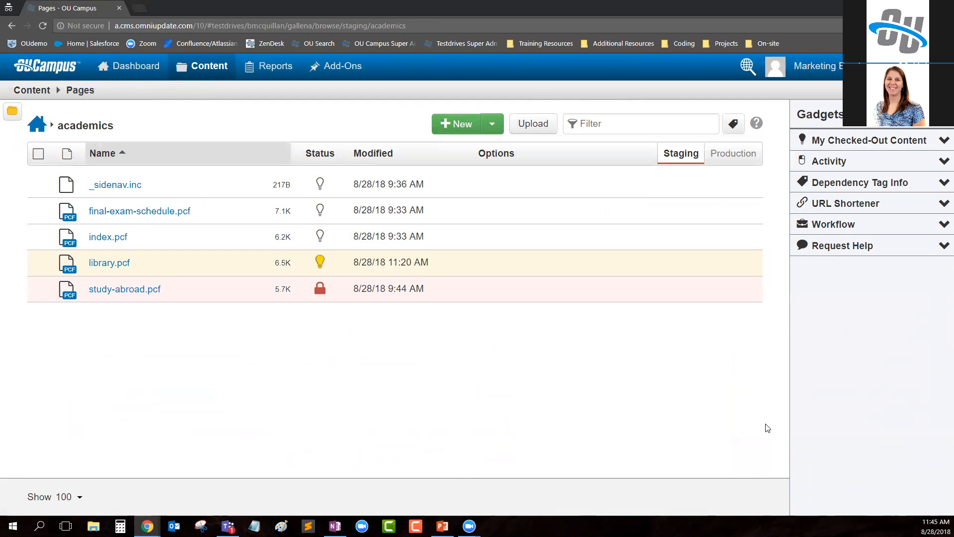
{"action": "left_click", "coordinate": [120, 264]}
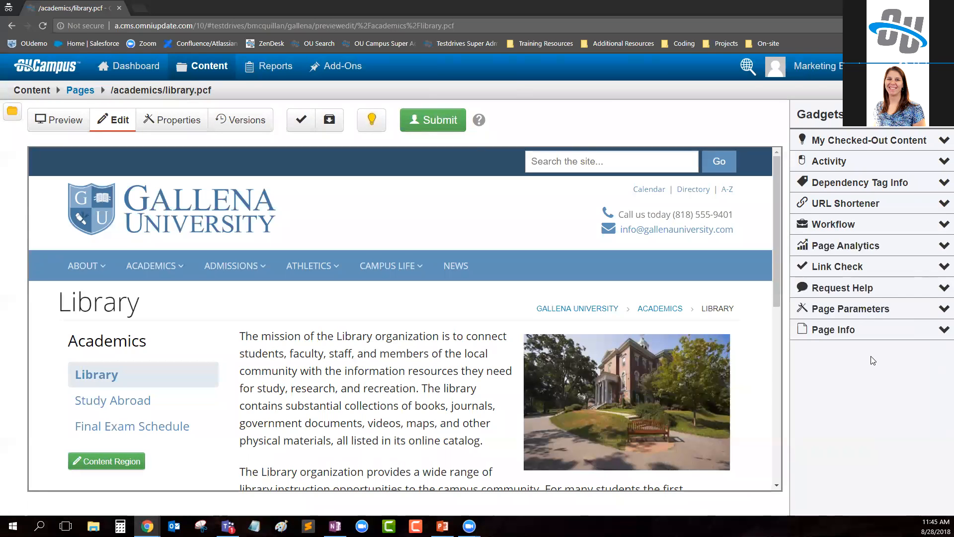
{"action": "scroll", "coordinate": [187, 411], "scroll_direction": "down", "scroll_amount": 2}
{"action": "left_click", "coordinate": [102, 353]}
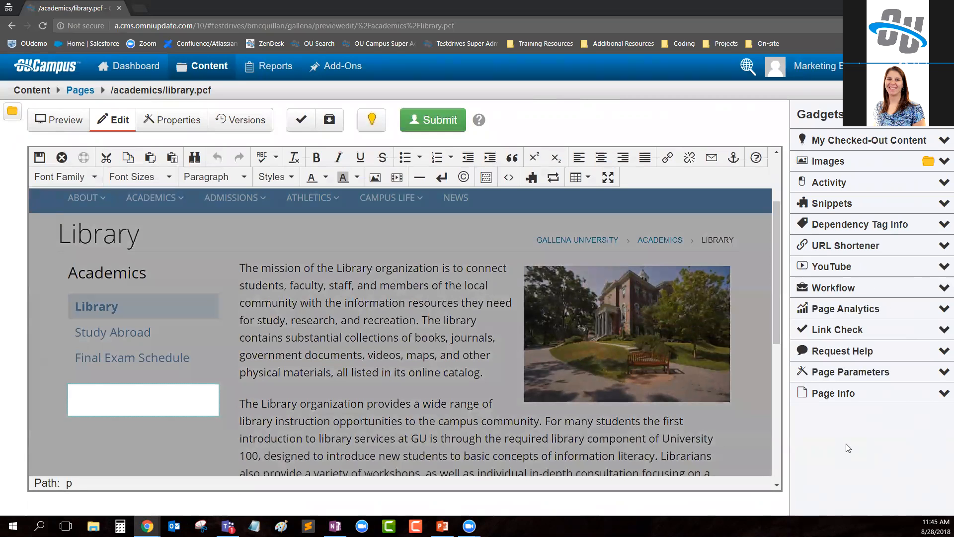
{"action": "left_click", "coordinate": [61, 157]}
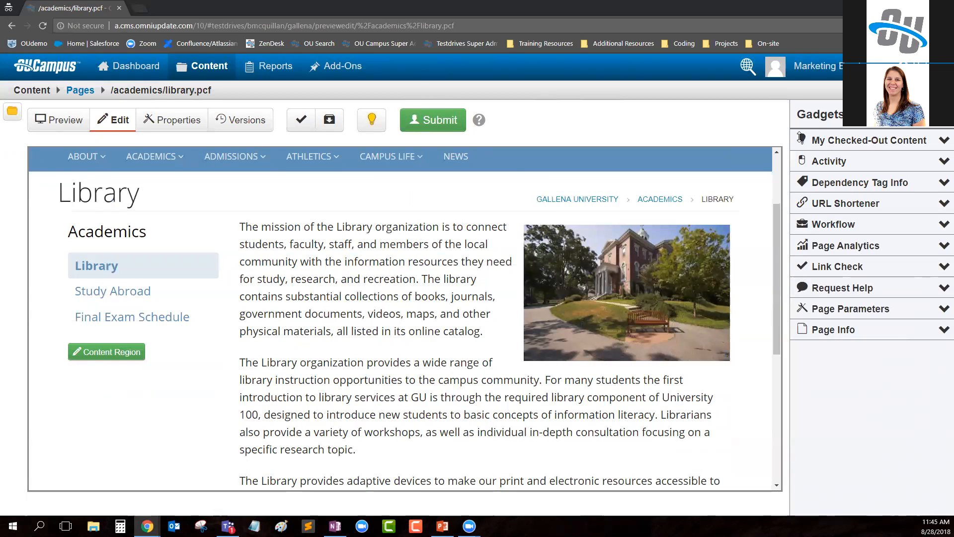
- Return to the academics folder and check in library.pcf through the My Checked-Out Content gadget, collapsing the gadget again
{"action": "left_click", "coordinate": [81, 91]}
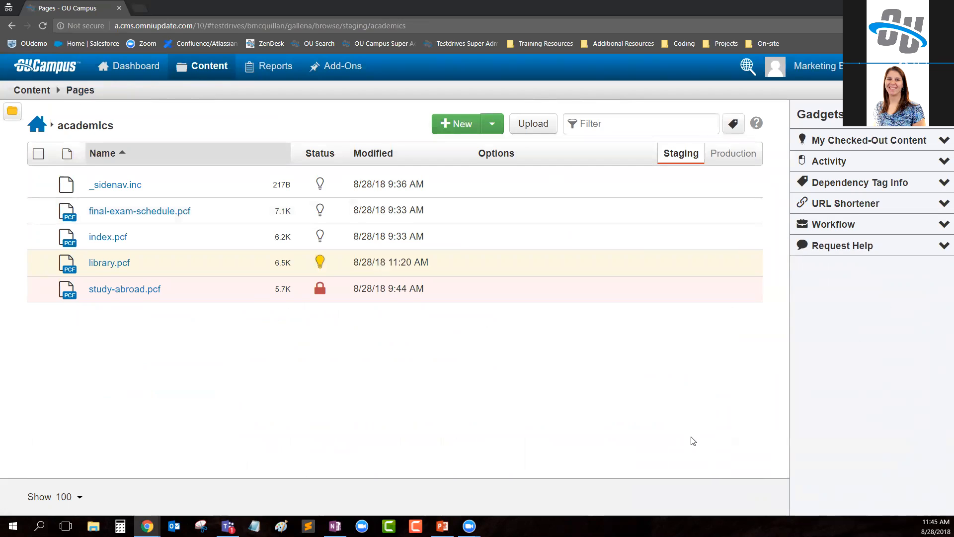
{"action": "left_click", "coordinate": [943, 143]}
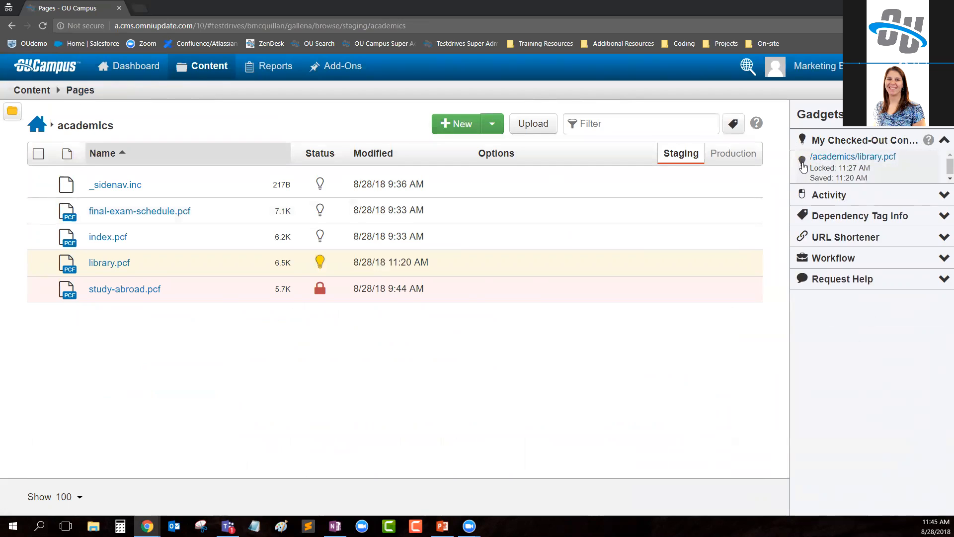
{"action": "left_click", "coordinate": [802, 161]}
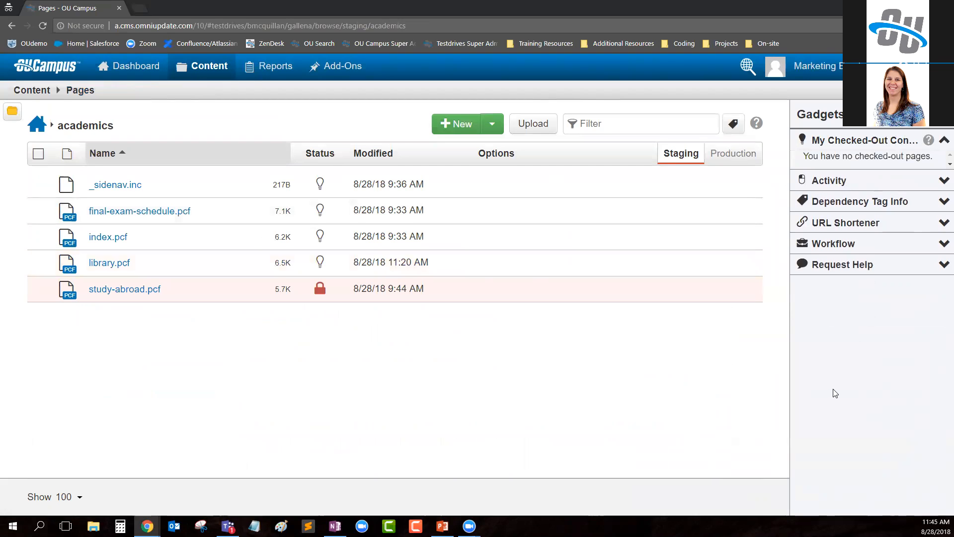
{"action": "left_click", "coordinate": [899, 141]}
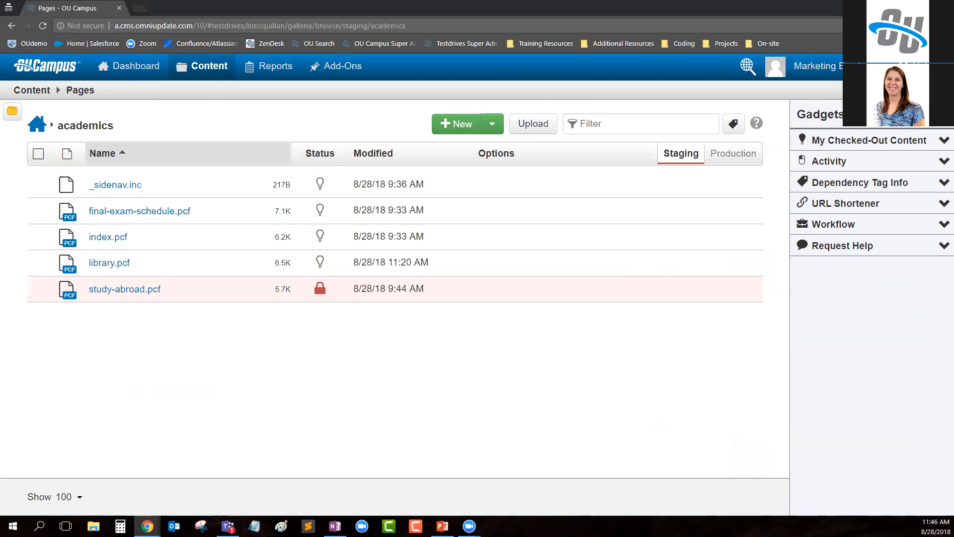
- Switch to the administrator's window, open the account-level gadgets setup, and look through the gadget list
{"action": "key", "text": "alt+Tab"}
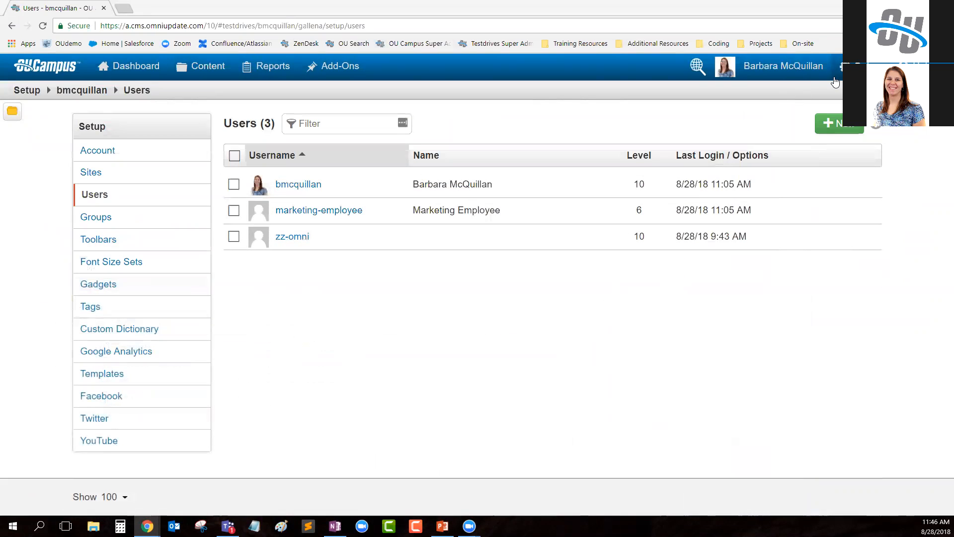
{"action": "mouse_move", "coordinate": [842, 67]}
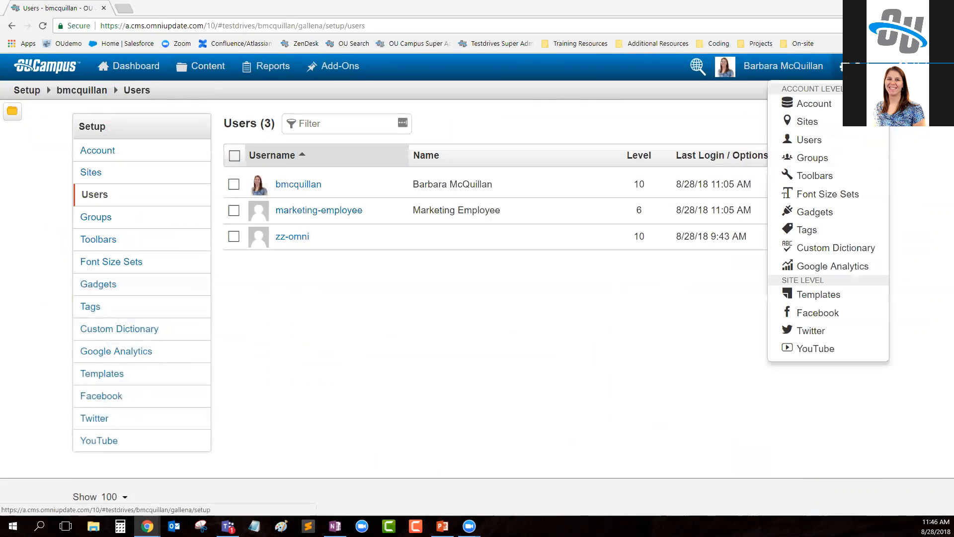
{"action": "left_click", "coordinate": [839, 220]}
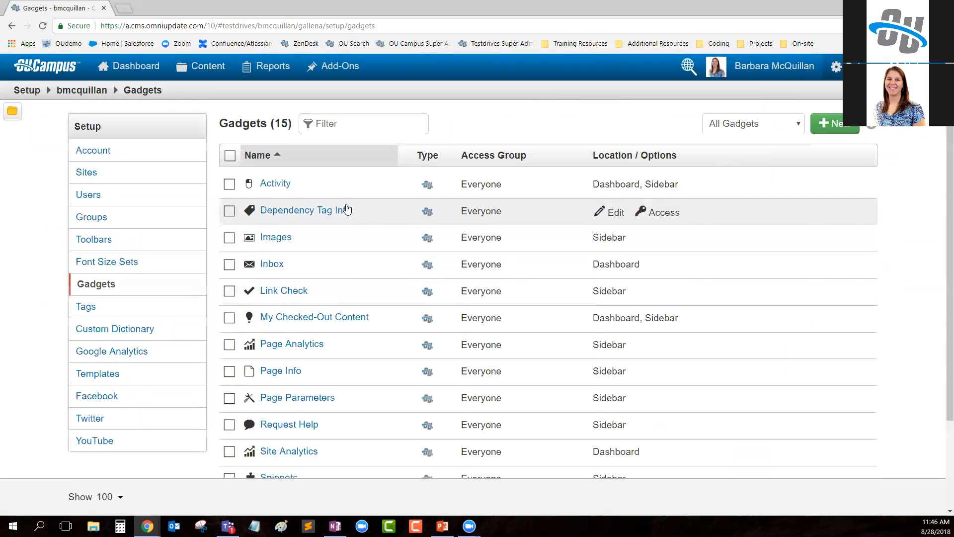
{"action": "scroll", "coordinate": [326, 373], "scroll_direction": "down", "scroll_amount": 3}
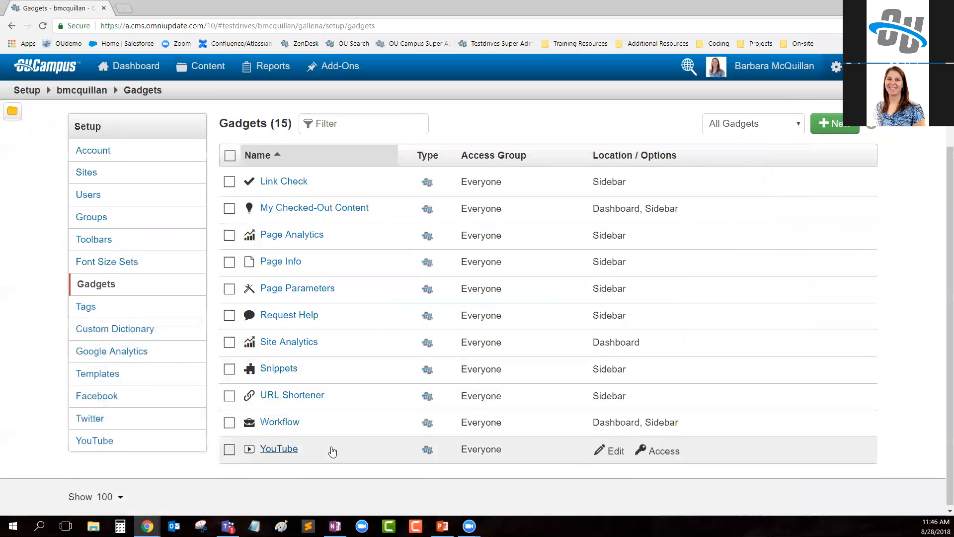
{"action": "scroll", "coordinate": [336, 440], "scroll_direction": "up", "scroll_amount": 3}
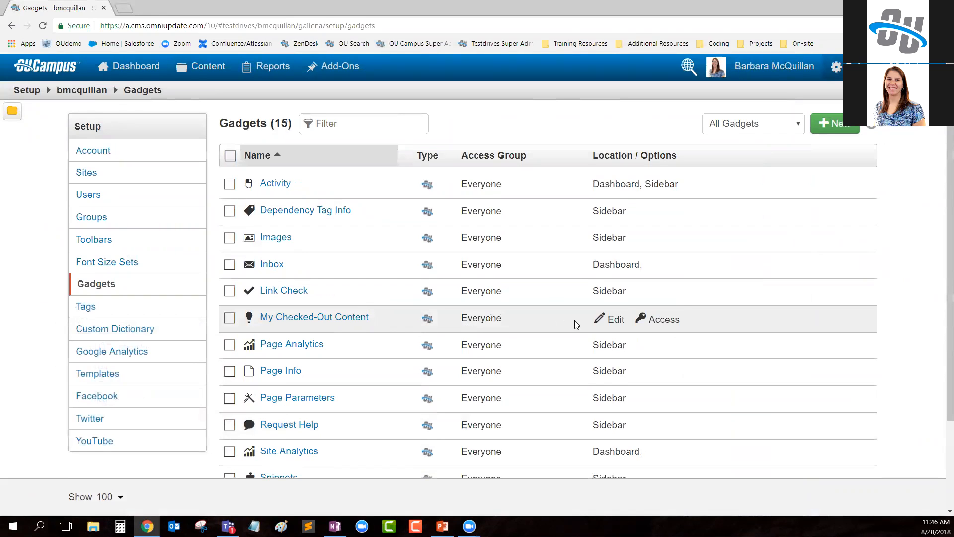
- Make the My Checked-Out Content gadget available only to the athletics group and save
{"action": "left_click", "coordinate": [657, 320]}
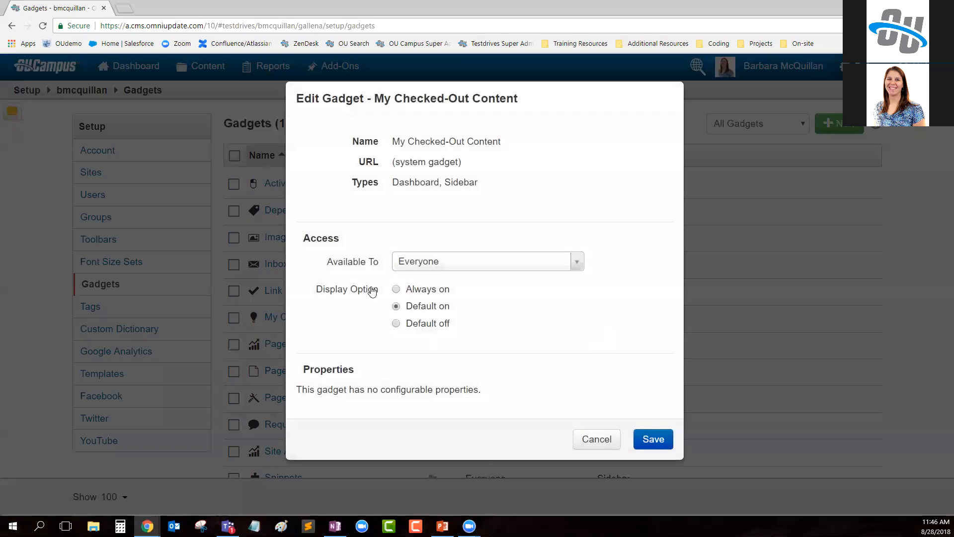
{"action": "left_click_drag", "start_coordinate": [322, 262], "coordinate": [388, 263]}
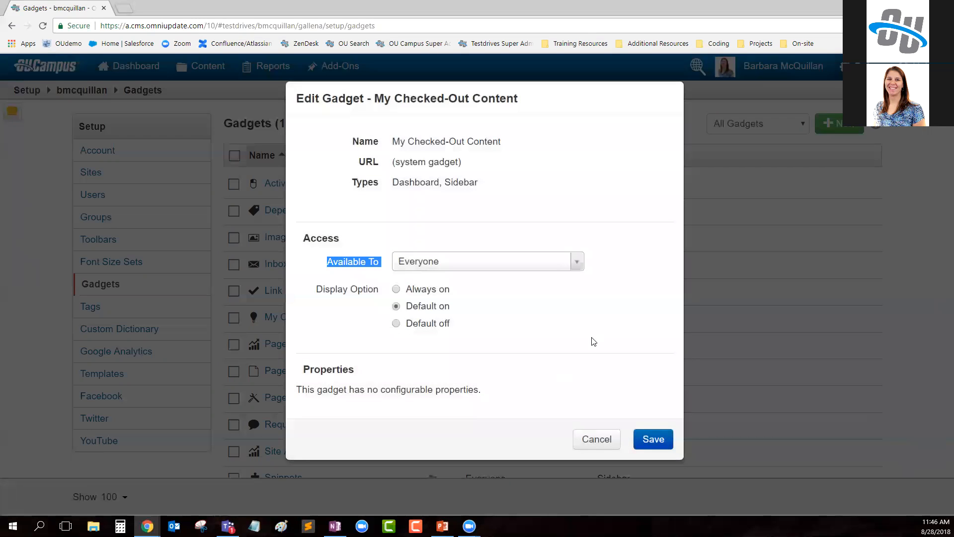
{"action": "left_click", "coordinate": [568, 266]}
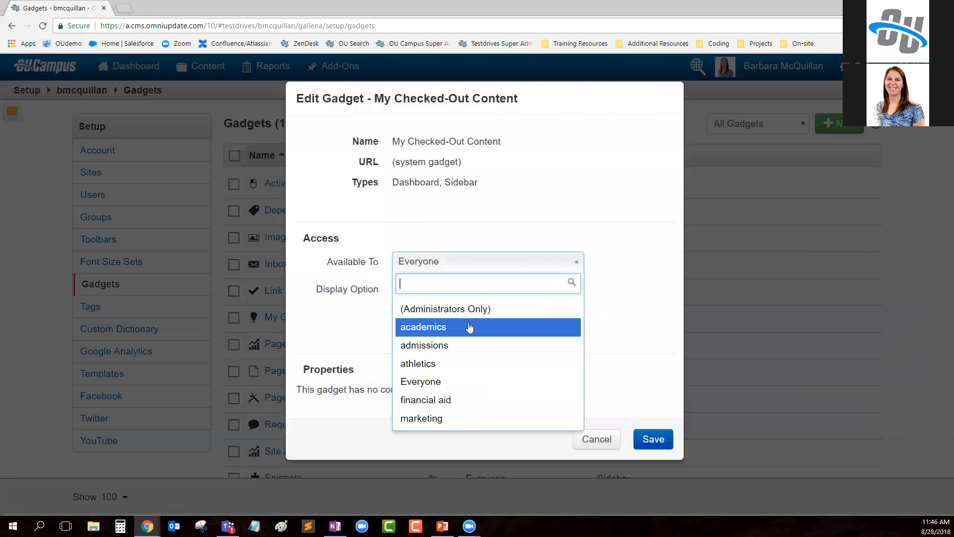
{"action": "left_click", "coordinate": [436, 367]}
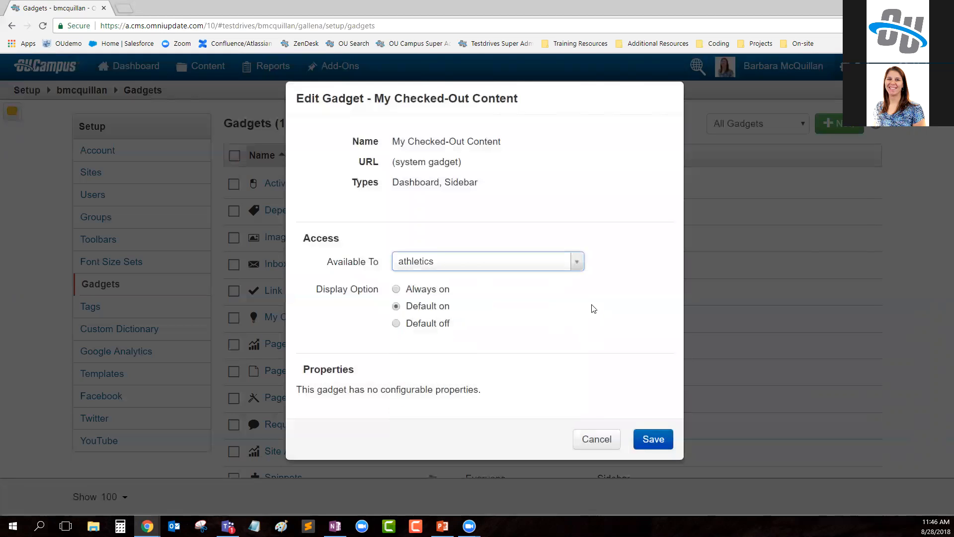
{"action": "left_click", "coordinate": [653, 440]}
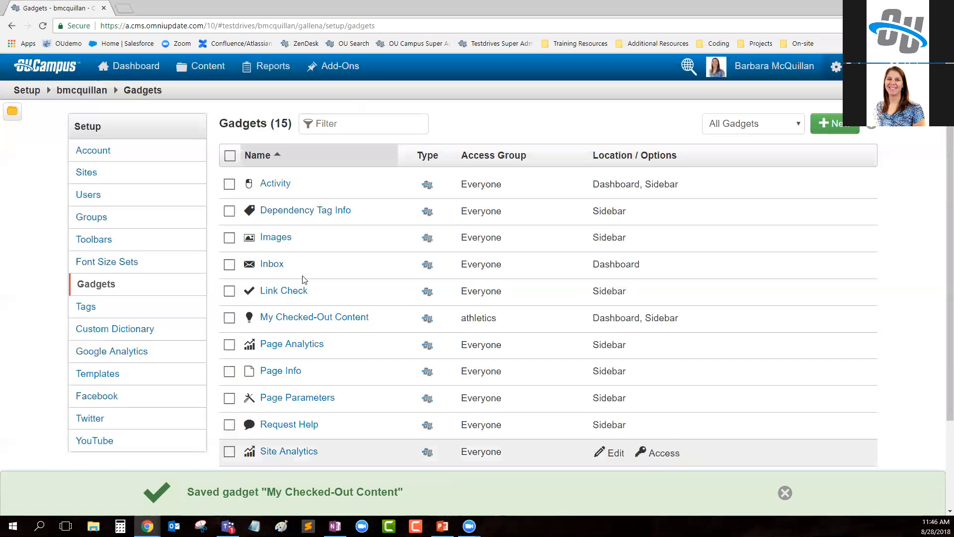
- Show the administrator's gadgets sidebar, and reload the marketing employee's window to compare which gadgets each account can see
{"action": "left_click", "coordinate": [934, 111]}
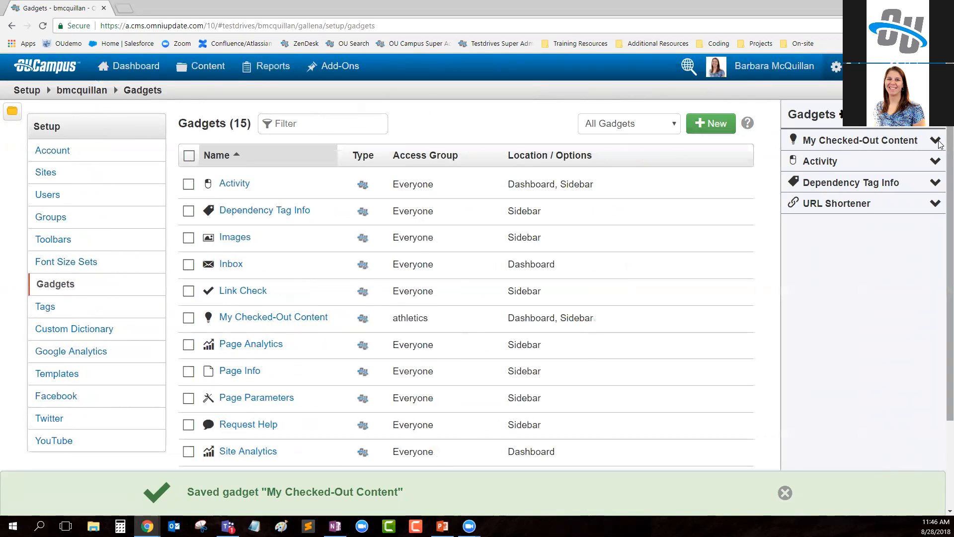
{"action": "mouse_move", "coordinate": [148, 526]}
{"action": "left_click", "coordinate": [192, 484]}
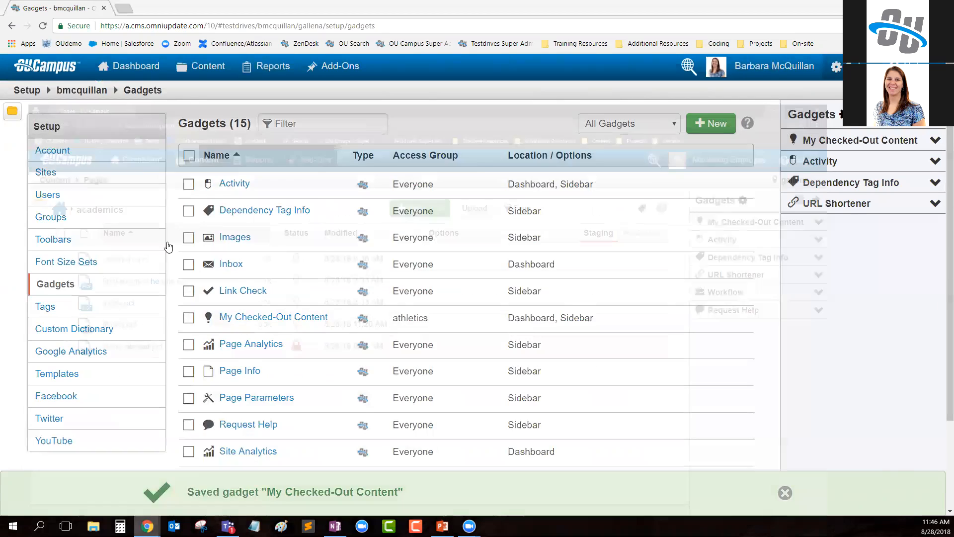
{"action": "left_click", "coordinate": [44, 26]}
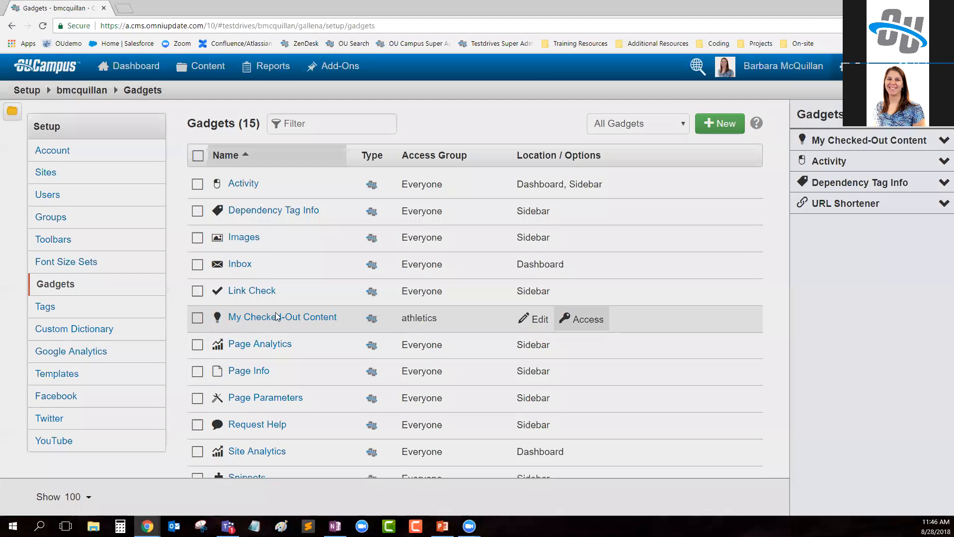
- In the administrator's window, set the My Checked-Out Content gadget's availability back to Everyone and save
{"action": "left_click", "coordinate": [275, 313]}
{"action": "left_click", "coordinate": [420, 262]}
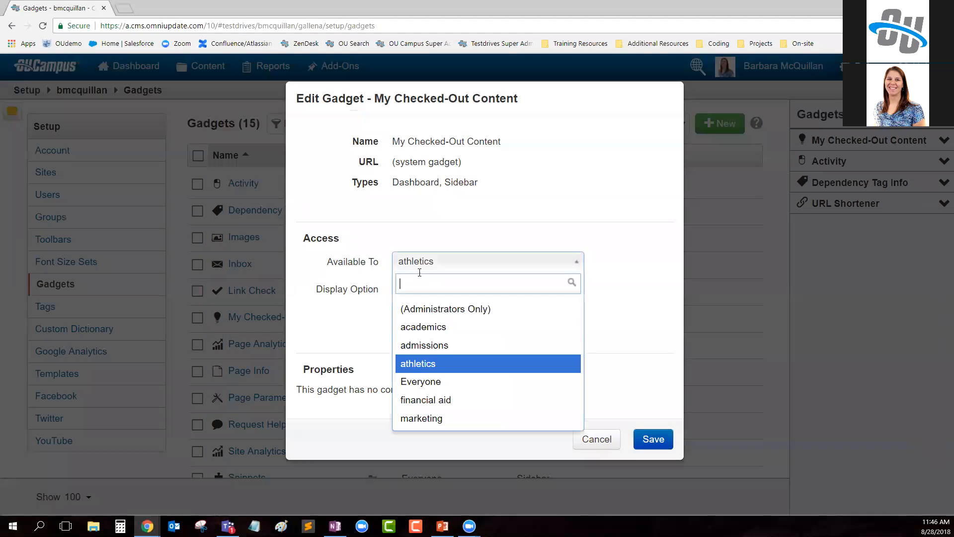
{"action": "left_click", "coordinate": [422, 382]}
{"action": "left_click", "coordinate": [649, 440]}
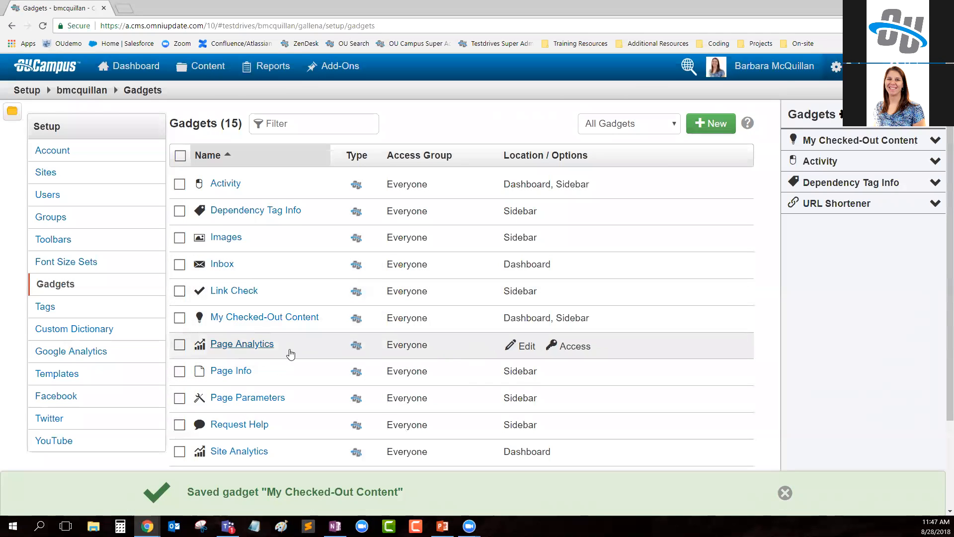
- Make the Site Analytics gadget available only to the marketing group and save
{"action": "scroll", "coordinate": [290, 373], "scroll_direction": "down", "scroll_amount": 2}
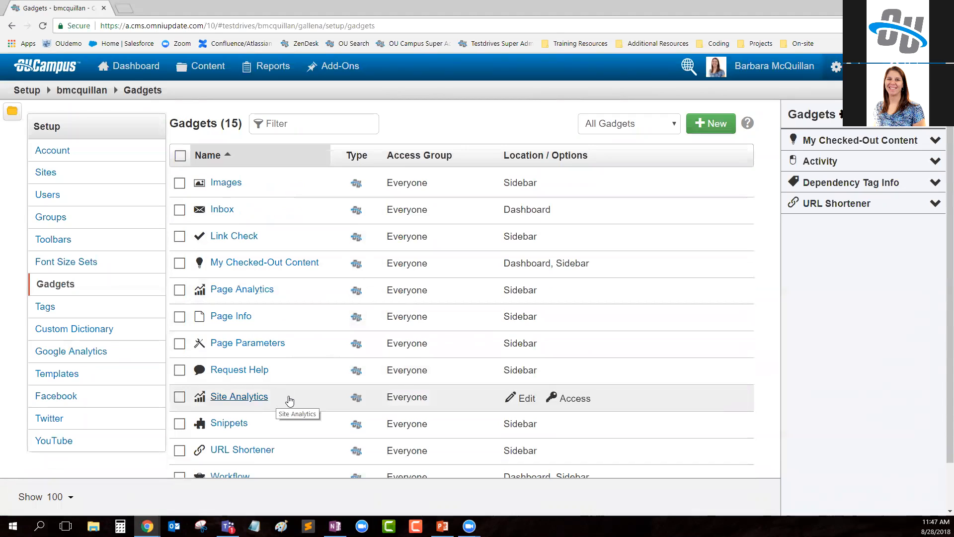
{"action": "left_click", "coordinate": [572, 398]}
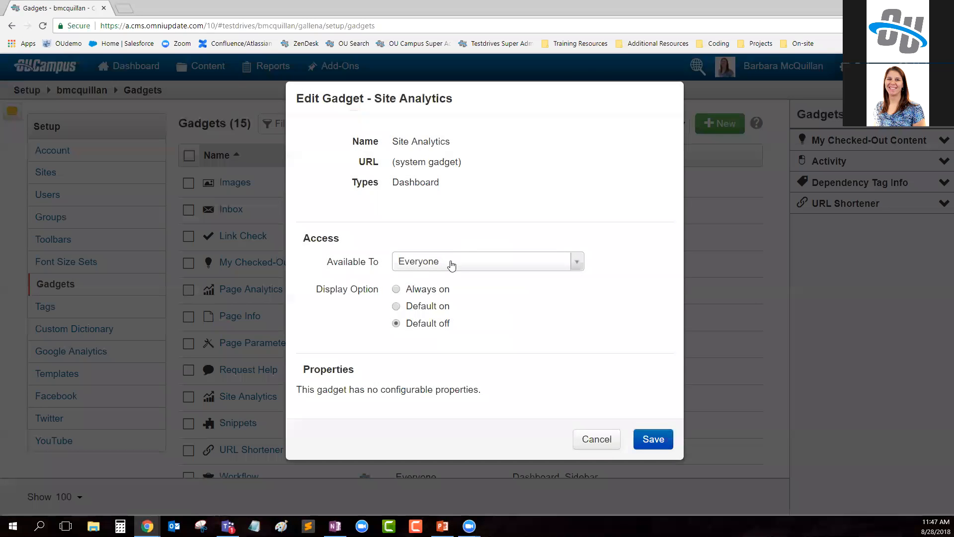
{"action": "left_click", "coordinate": [451, 265]}
{"action": "left_click", "coordinate": [438, 418]}
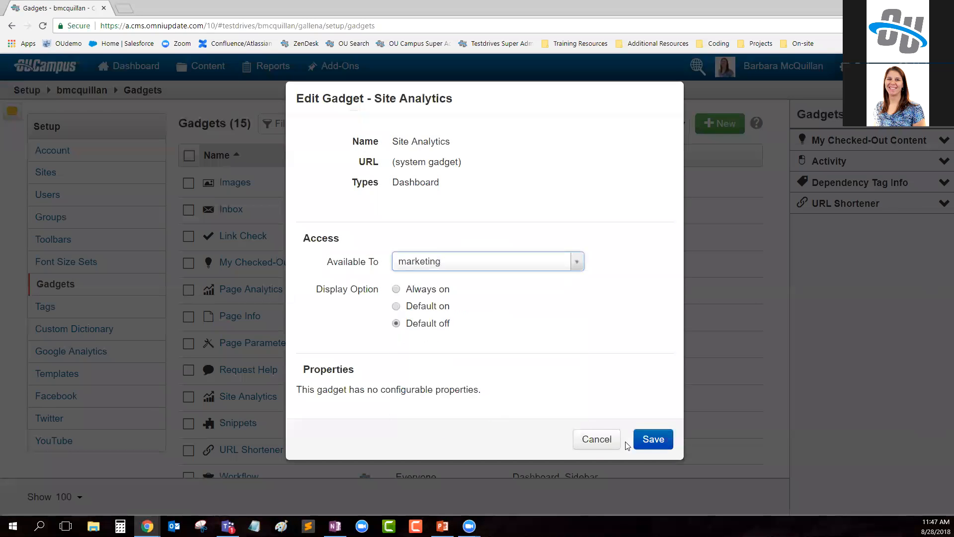
{"action": "left_click", "coordinate": [653, 440]}
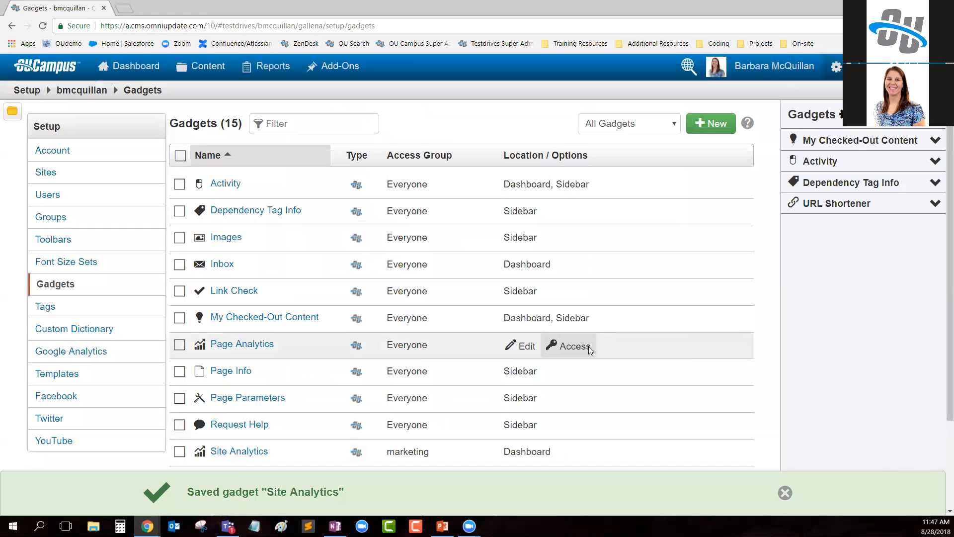
- Restrict the Page Analytics gadget's access to the marketing group and save
{"action": "left_click", "coordinate": [588, 346]}
{"action": "left_click", "coordinate": [471, 262]}
{"action": "left_click", "coordinate": [452, 418]}
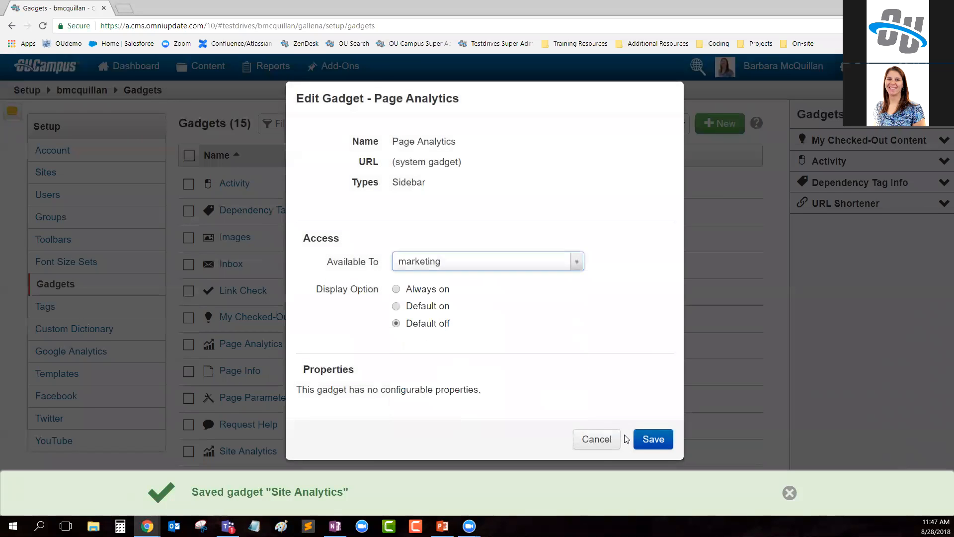
{"action": "left_click", "coordinate": [652, 439]}
- Reopen the Page Analytics gadget's settings, review its display options, and save without changing them
{"action": "scroll", "coordinate": [668, 412], "scroll_direction": "down", "scroll_amount": 2}
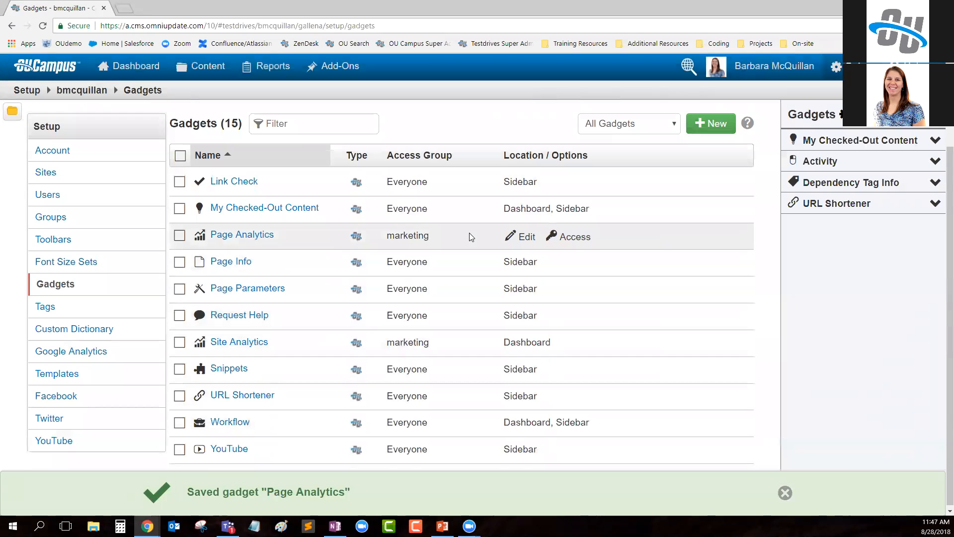
{"action": "left_click", "coordinate": [522, 237]}
{"action": "left_click_drag", "start_coordinate": [314, 291], "coordinate": [378, 295]}
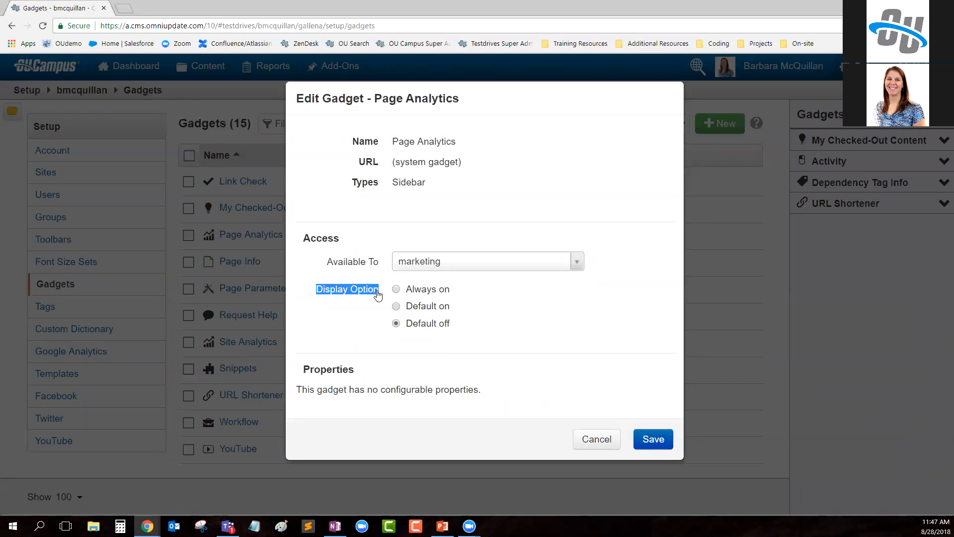
{"action": "left_click", "coordinate": [365, 339]}
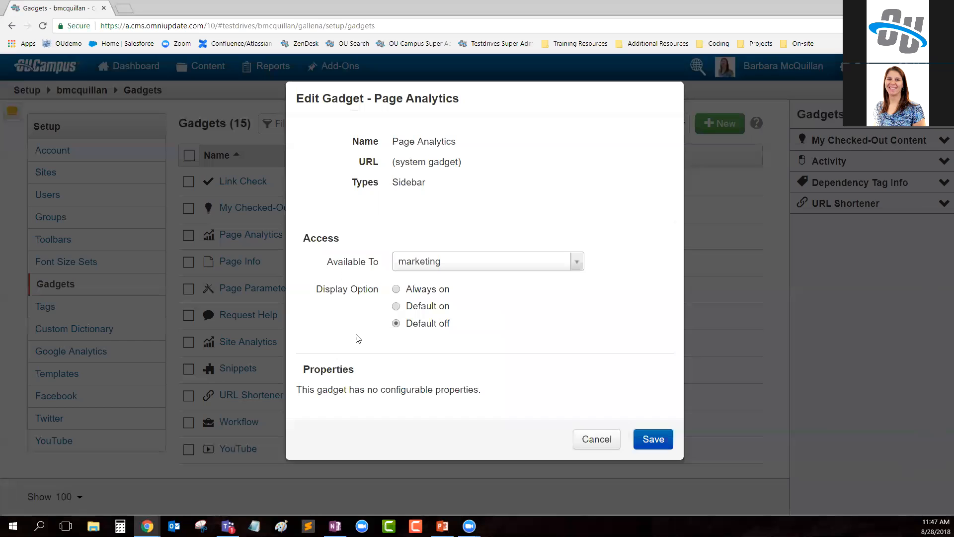
{"action": "left_click", "coordinate": [653, 440]}
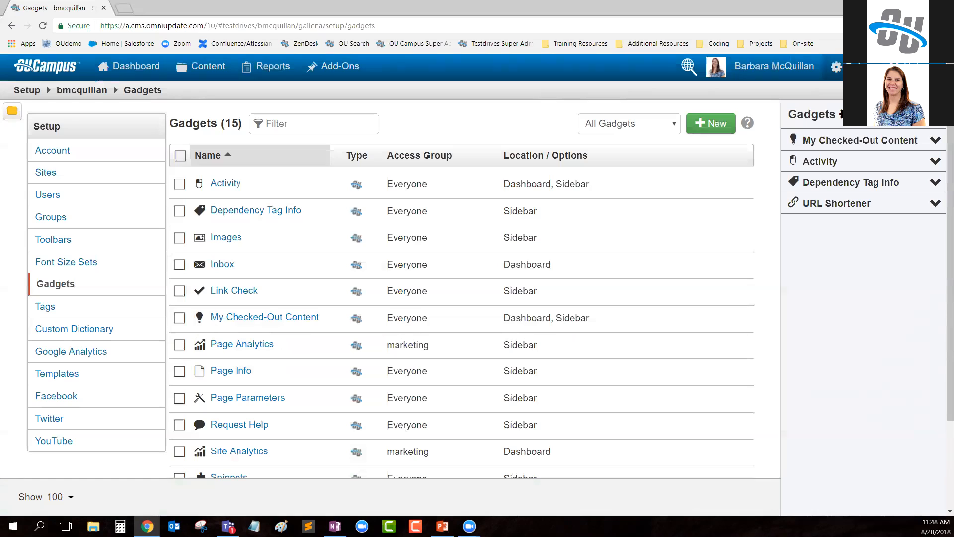
- Switch from the administrator's browser window to the PowerPoint presentation
{"action": "key", "text": "alt+Tab"}
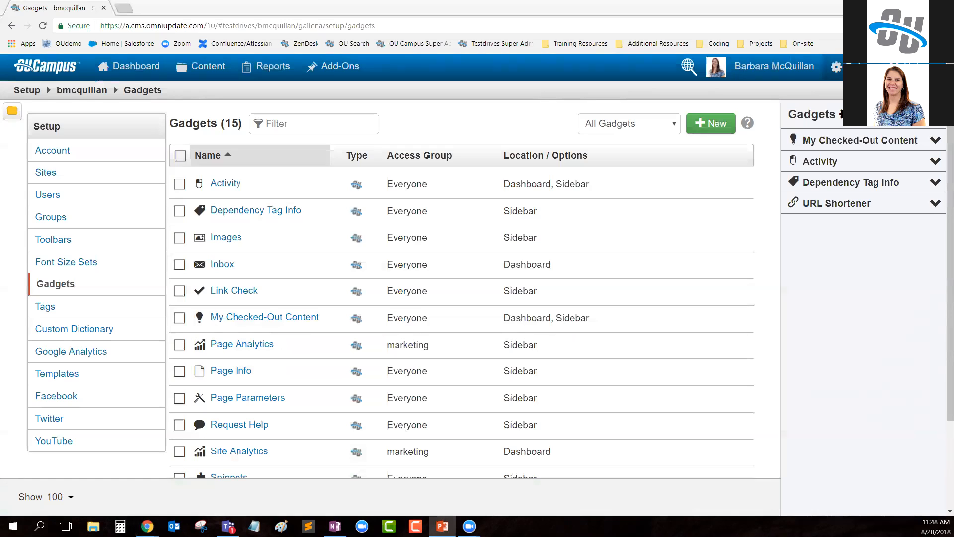